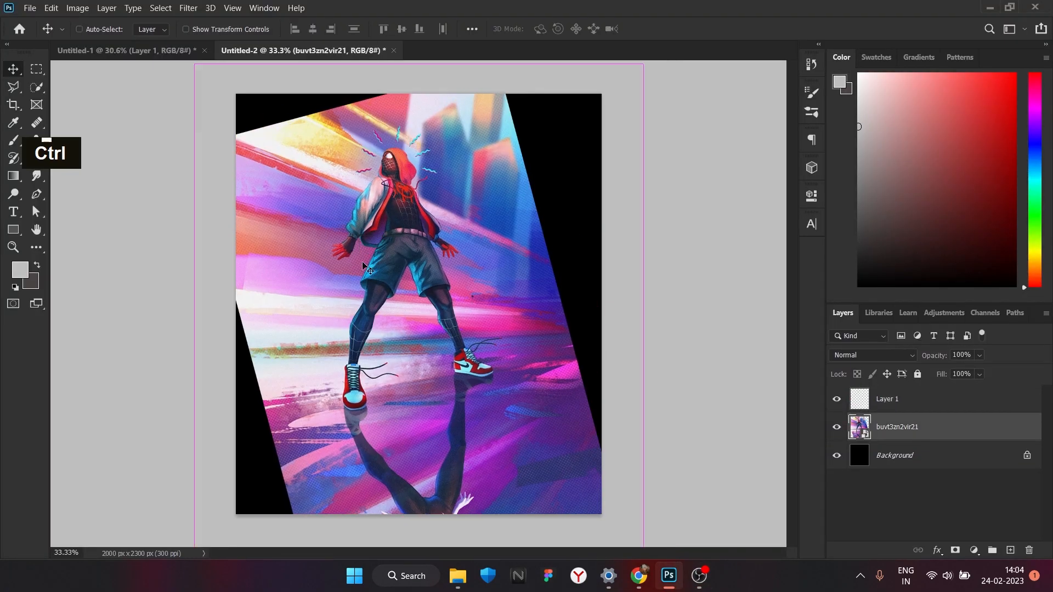
Duplicate the character artwork layer, then transform and move the copy to cover the black area beside the artwork's right edge.
key("ctrl+j")
key("ctrl+t")
left_click_drag(515, 258, 878, 231)
left_click_drag(776, 299, 736, 262)
left_click(666, 31)
left_click(623, 277)
left_click_drag(589, 307, 292, 329)
Make further copies of the artwork and position them over the remaining black areas of the canvas.
key("ctrl+j")
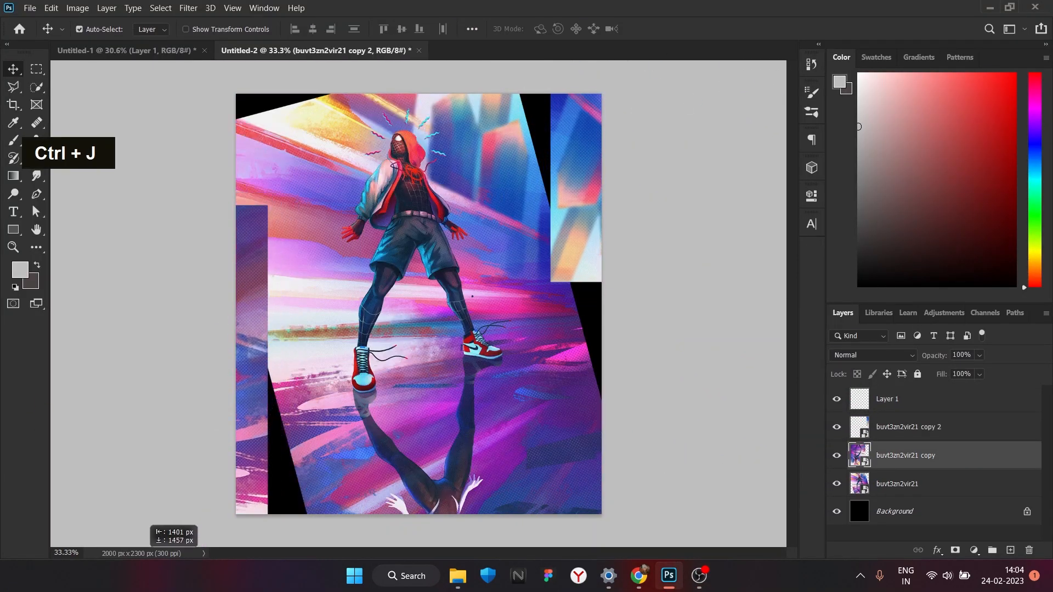
left_click_drag(495, 225, 259, 82)
key("ctrl+j")
Combine the original artwork layer and all its copies into a single smart object.
left_click(932, 514, "shift")
right_click(932, 514, "shift")
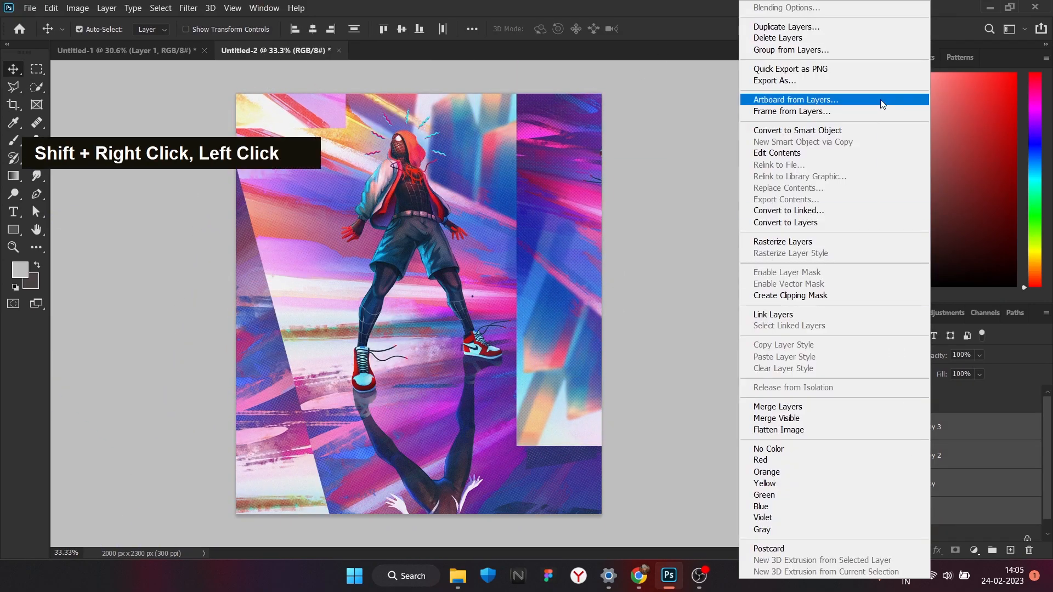
left_click(858, 132)
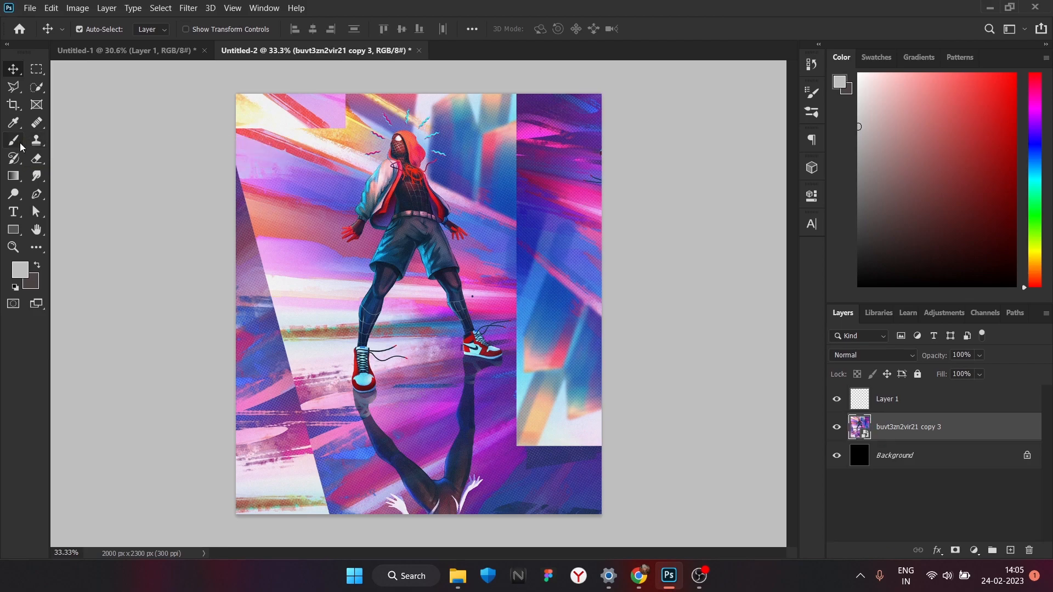
Select the standing figure with the Quick Selection tool, refine it with Select and Mask, and copy it to its own layer.
left_click(36, 87)
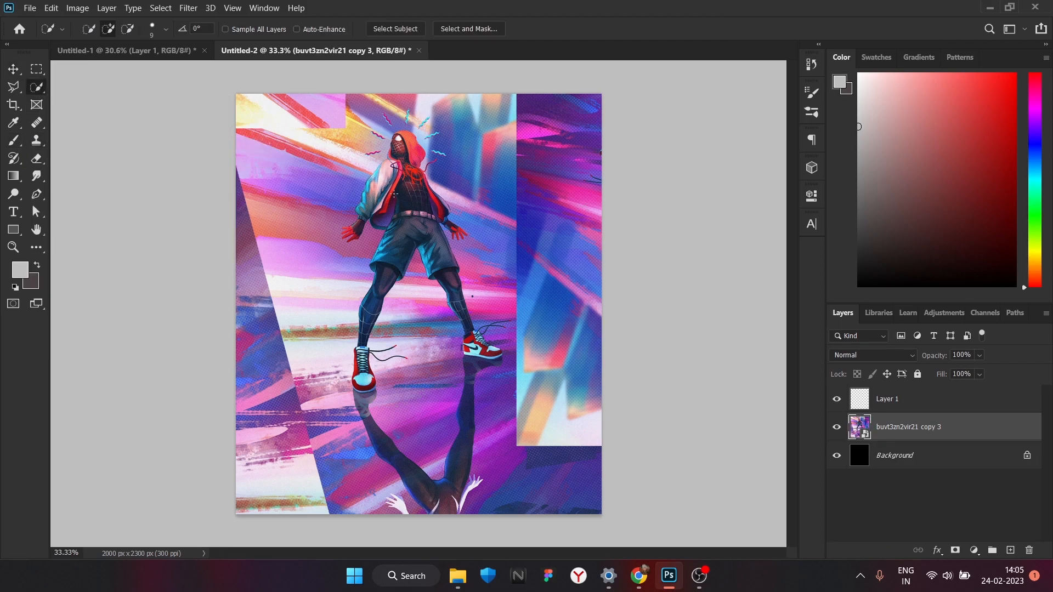
mouse_move(406, 124)
left_mouse_down()
mouse_move(378, 318)
mouse_move(476, 345)
left_mouse_up()
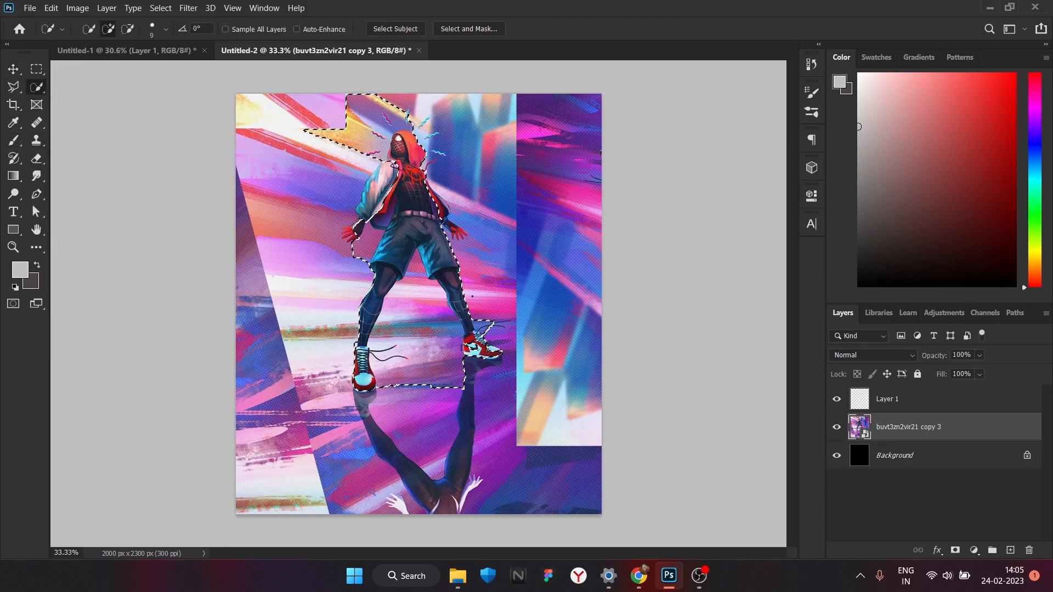
left_click_drag(454, 224, 462, 235)
mouse_move(418, 266)
left_mouse_down()
mouse_move(403, 362)
mouse_move(452, 359)
left_mouse_up()
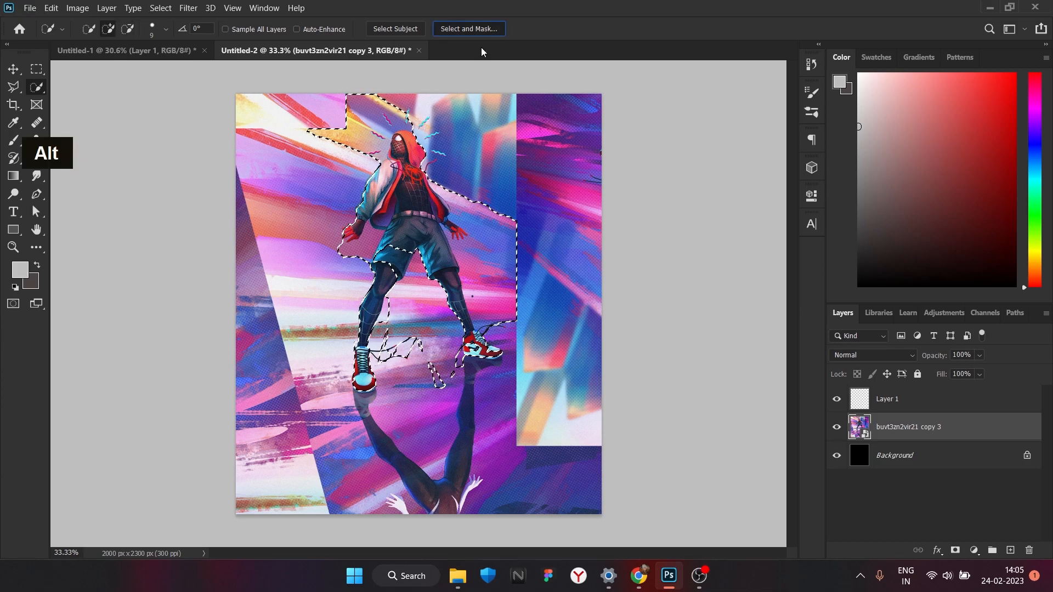
left_click(493, 30)
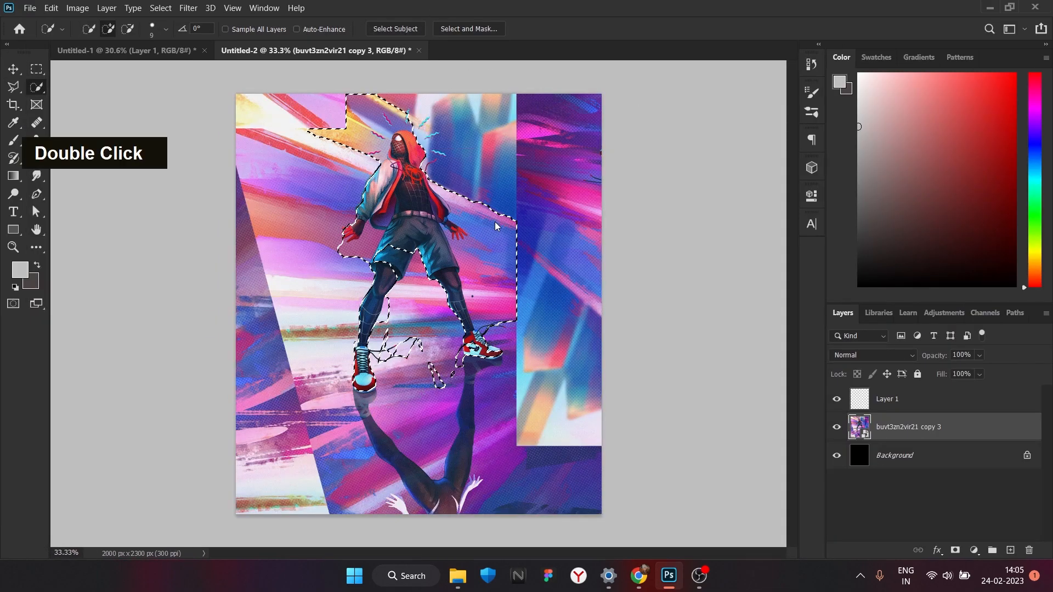
key("ctrl+j")
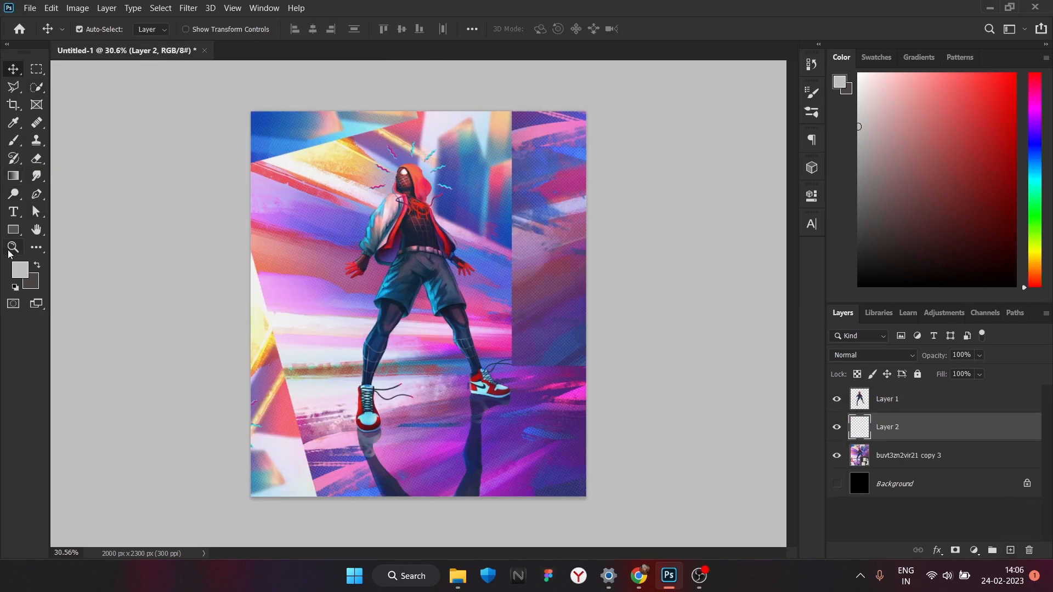
Draw a rectangle beneath the figure layer and stretch it to 2000 x 1786 px across the lower part of the canvas.
left_click(14, 230)
mouse_move(251, 197)
left_mouse_down()
mouse_move(733, 506)
mouse_move(754, 508)
left_mouse_up()
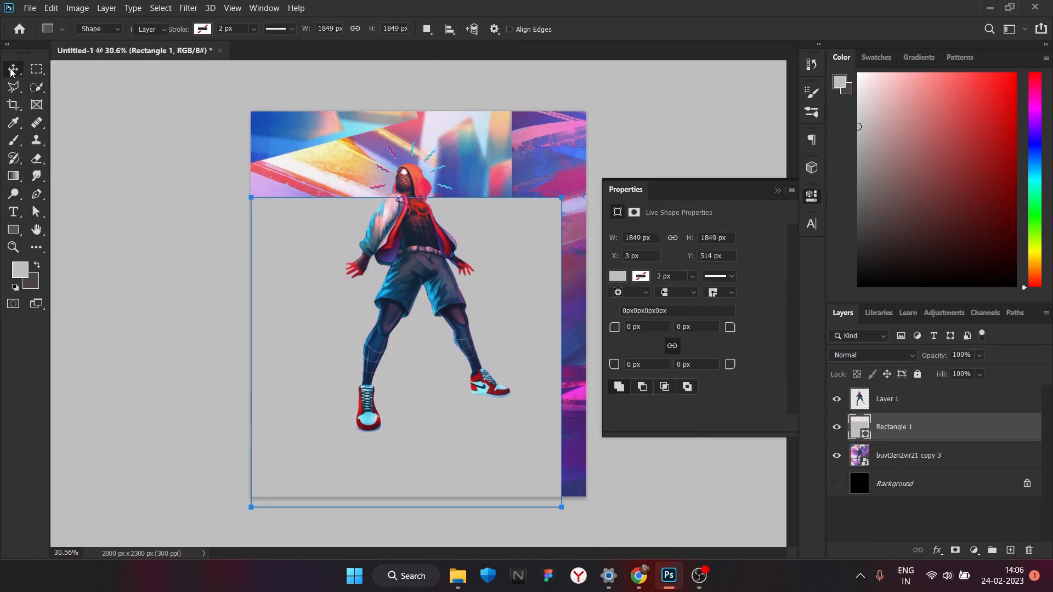
left_click(11, 71)
left_click_drag(300, 285, 323, 286)
key("ctrl+t")
left_click_drag(275, 352, 249, 349)
left_click_drag(583, 352, 587, 352)
left_click_drag(419, 507, 419, 498)
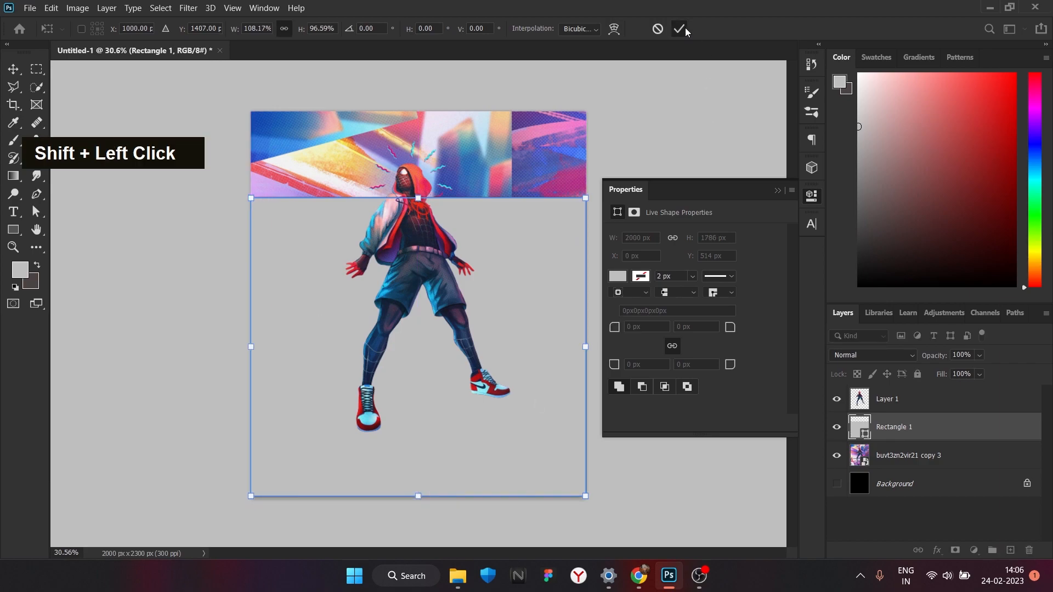
left_click(680, 29)
Move the artwork layer above the rectangle and clip it to the rectangle's shape.
left_click_drag(927, 456, 924, 415)
right_click(923, 426)
left_click(801, 295)
Shorten the rectangle by lowering its top edge to about the figure's waist.
left_click(955, 456)
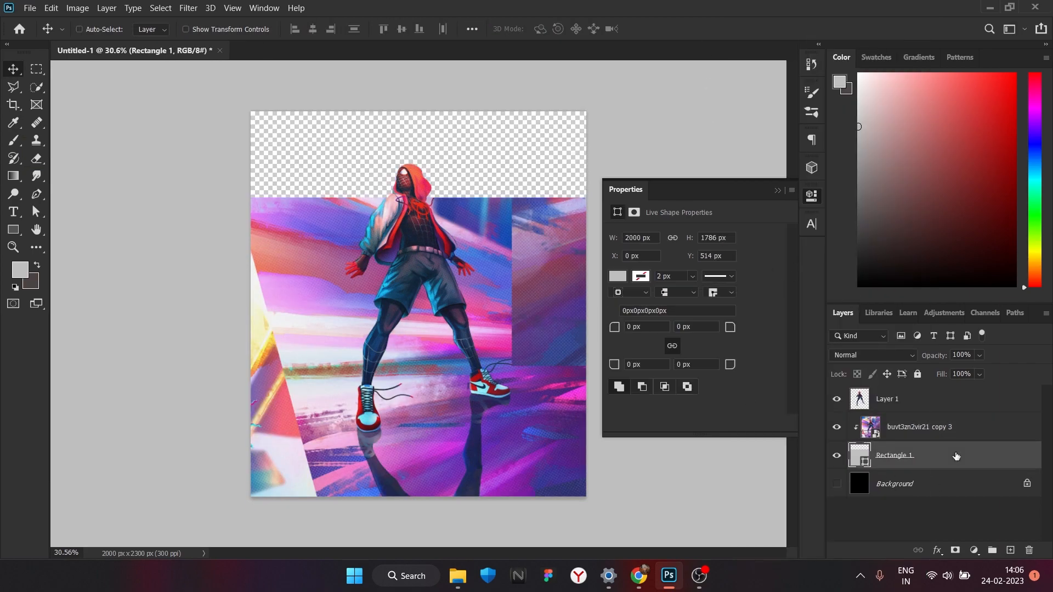
key("ctrl+t")
left_click_drag(418, 197, 418, 242)
double_click(680, 29)
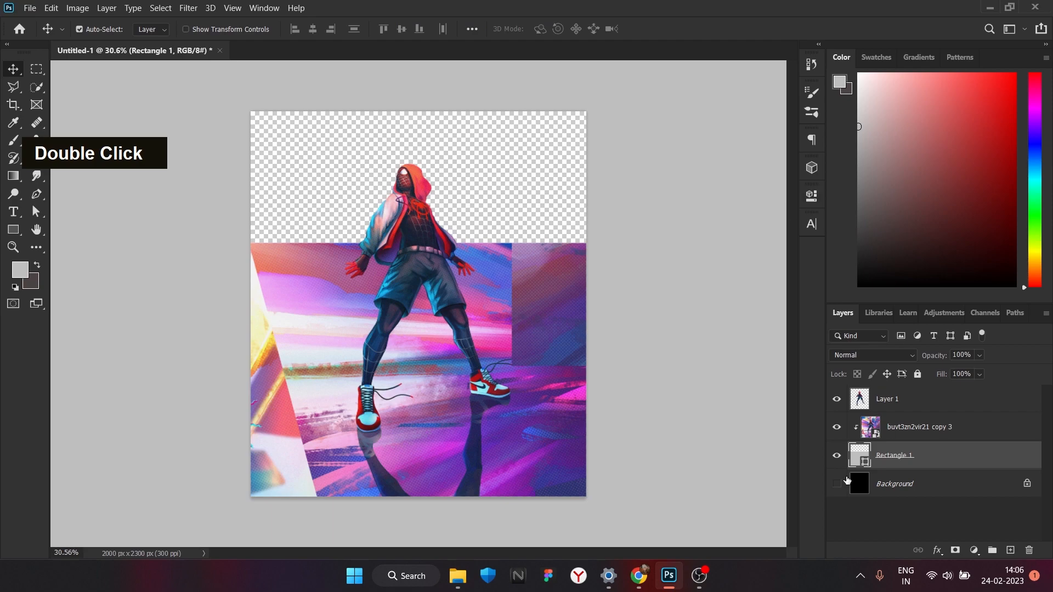
Make the Background layer visible and unlock it into a regular layer.
left_click(836, 484)
left_click(1027, 484)
double_click(892, 482)
Apply a Color Overlay to the black bottom layer, using a blue sampled from the figure's jacket.
double_click(997, 481)
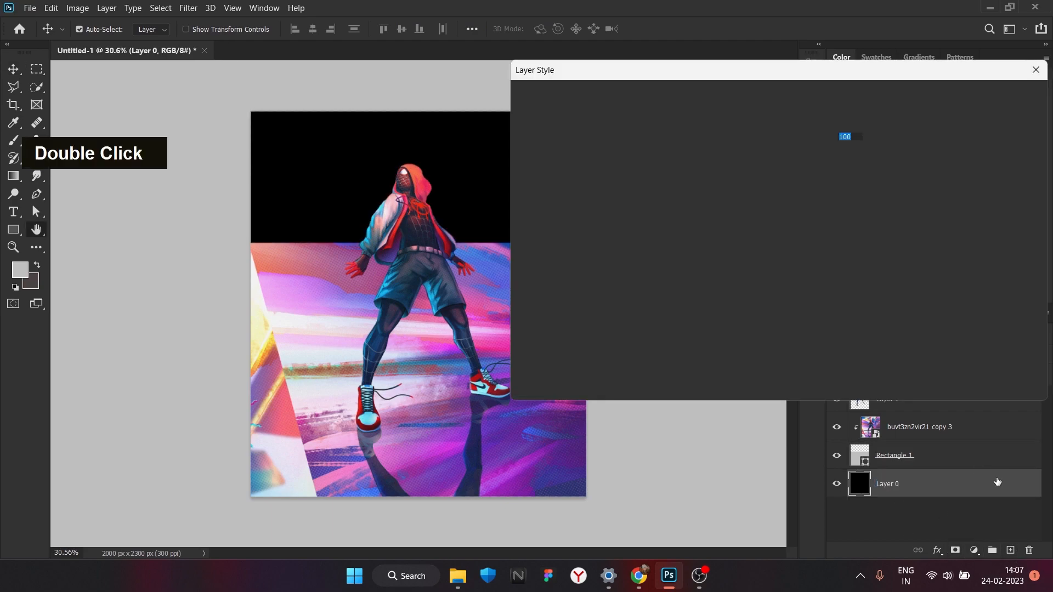
left_click(553, 259)
left_click(841, 125)
left_click(423, 187)
left_click(392, 284)
left_click(384, 291)
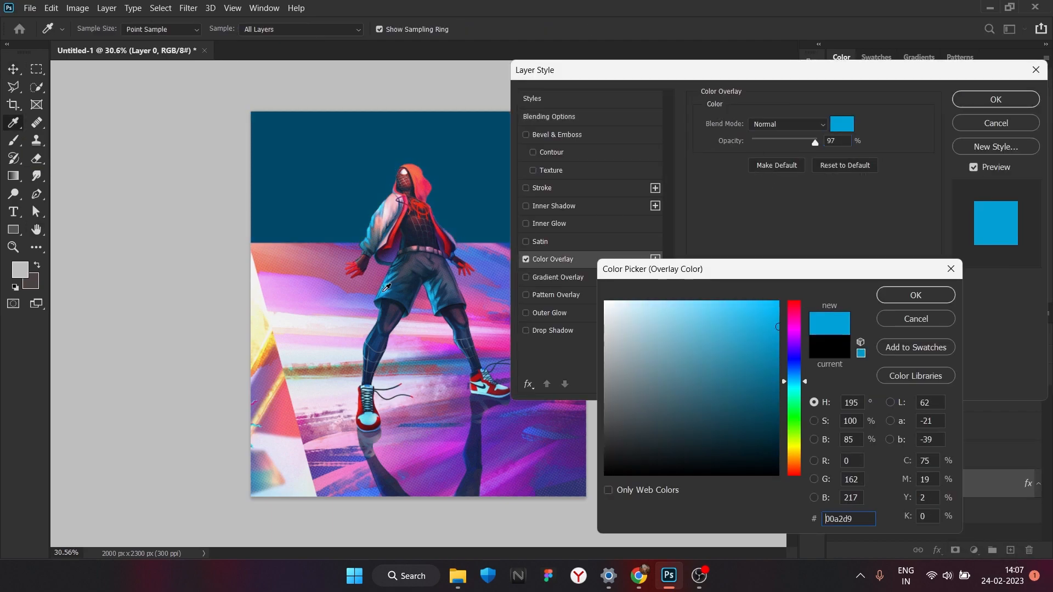
left_click(297, 322)
left_click(388, 280)
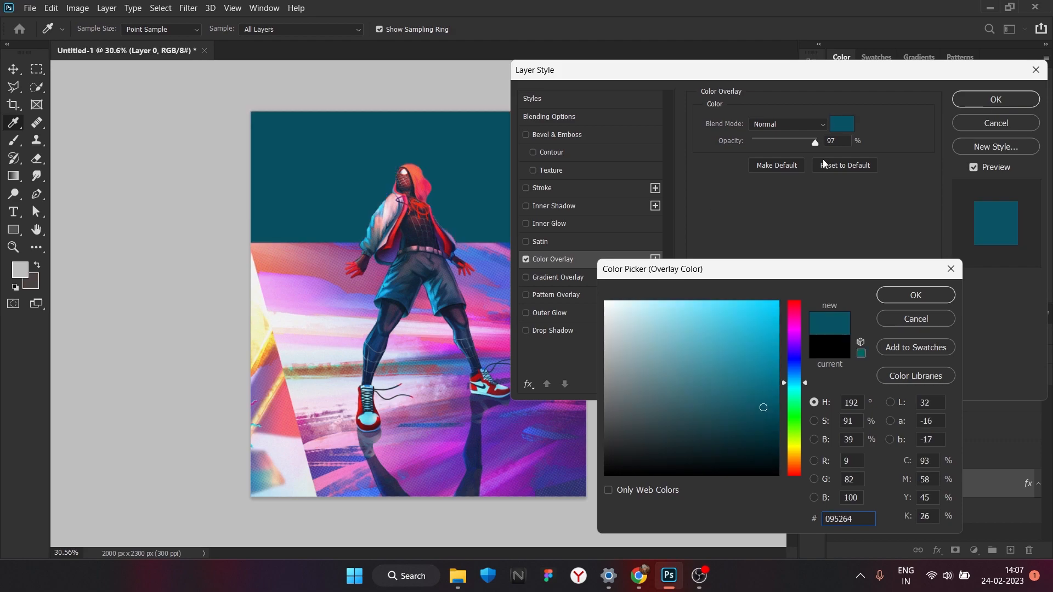
left_click(375, 227)
left_click(917, 297)
left_click(996, 100)
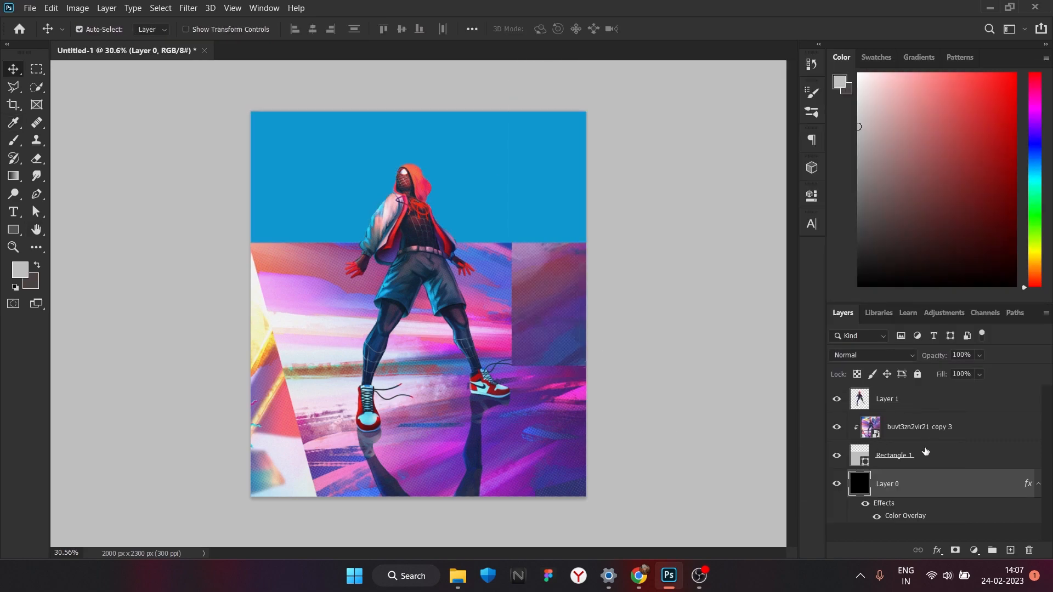
Scale the rectangle inward about its centre so an even blue border surrounds the artwork on the sides and bottom.
left_click(927, 455)
key("ctrl+t")
left_click_drag(586, 369, 577, 370, "alt")
key("Return")
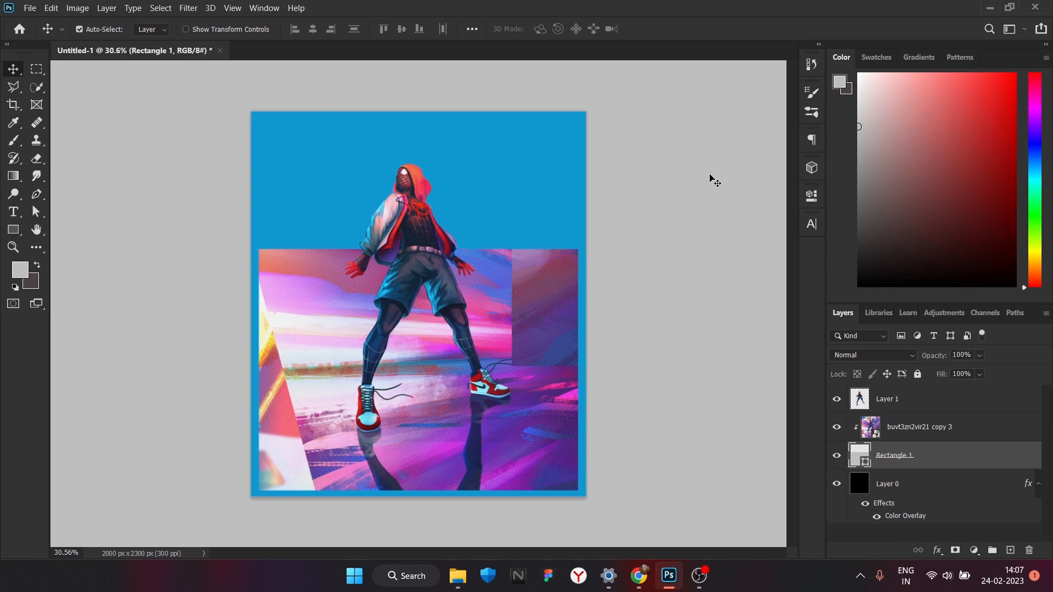
Add a Lorem Ipsum text layer in the blue area and move it above the artwork layer, behind the figure.
left_click(705, 580)
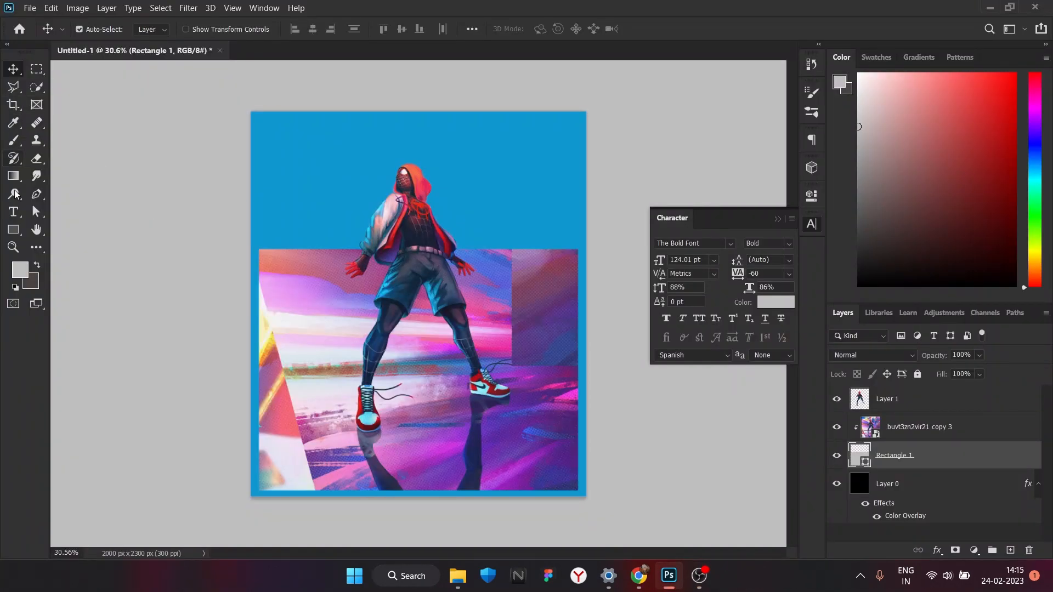
left_click(274, 186)
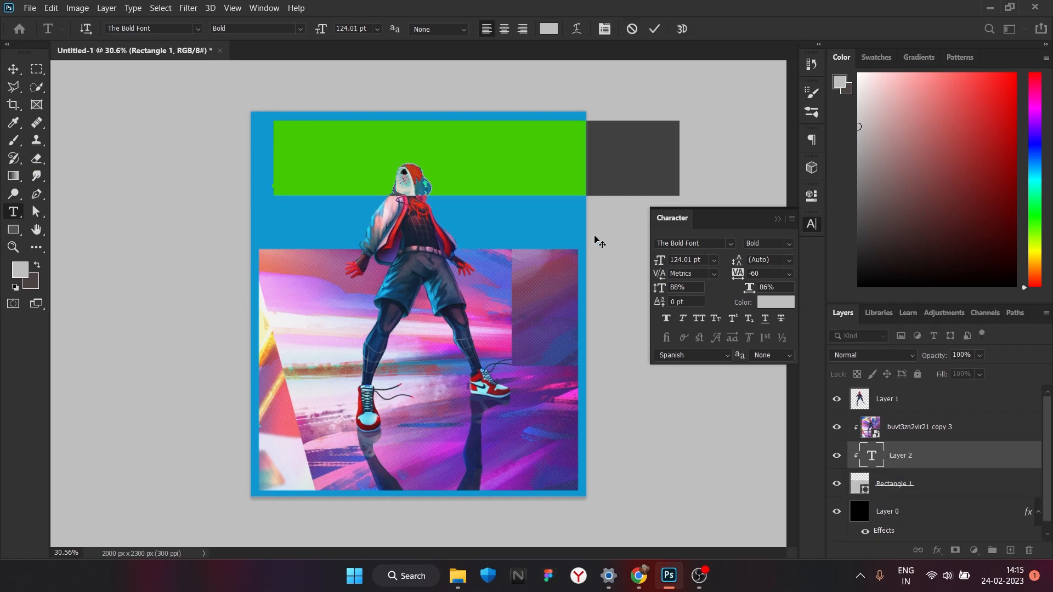
left_click(13, 69)
left_click_drag(941, 455, 883, 439)
left_click_drag(514, 156, 492, 184)
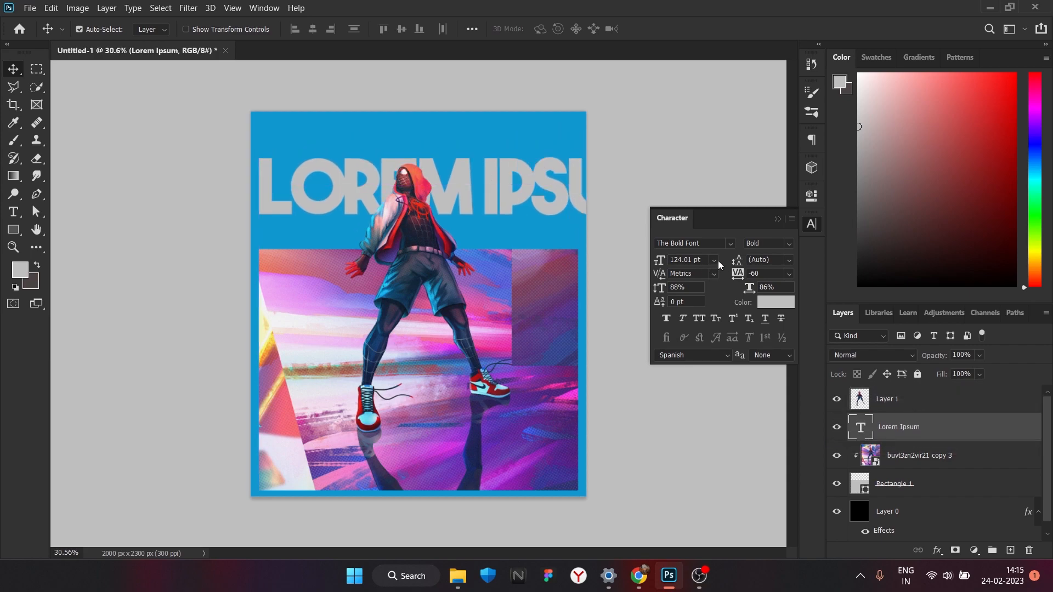
Preview the available fonts on the Lorem Ipsum text and choose The Bold Font.
left_click(730, 243)
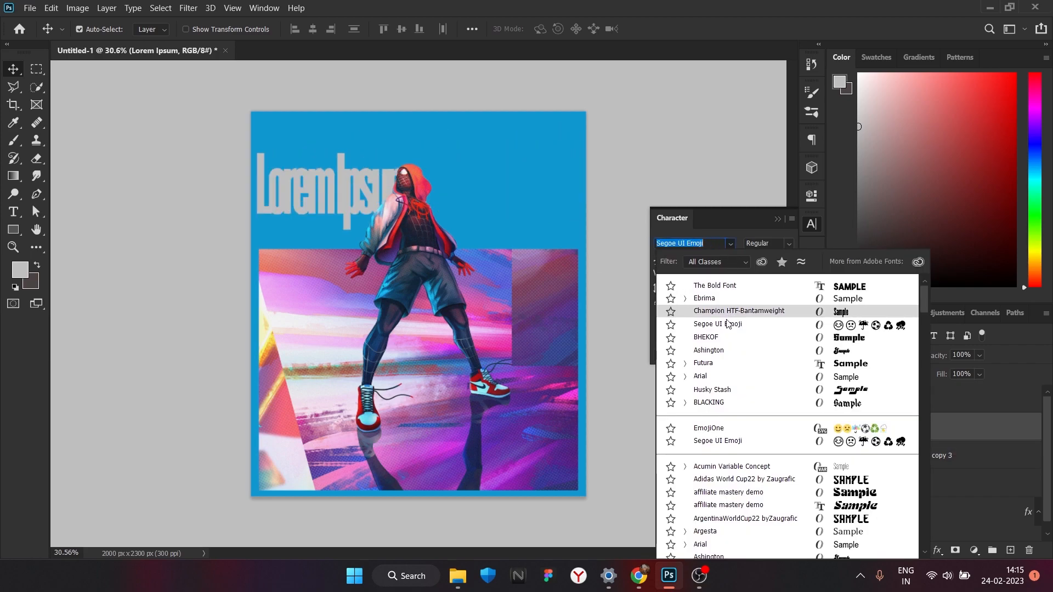
scroll(744, 500, "down", 5)
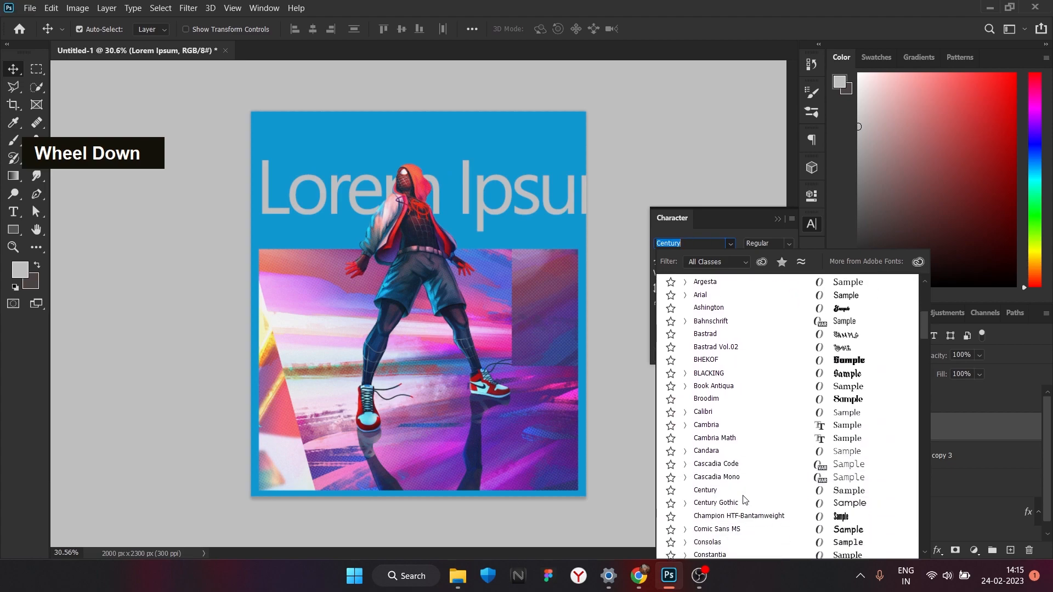
scroll(744, 500, "down", 8)
scroll(754, 469, "down", 5)
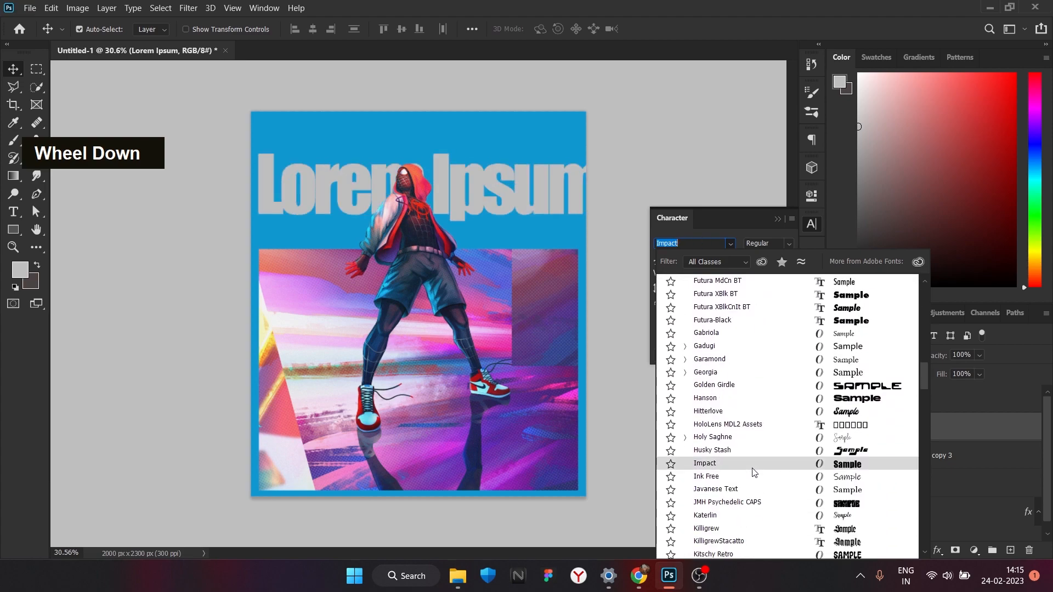
scroll(753, 473, "down", 10)
scroll(754, 473, "down", 10)
scroll(754, 472, "down", 15)
scroll(753, 472, "up", 3)
scroll(754, 473, "up", 20)
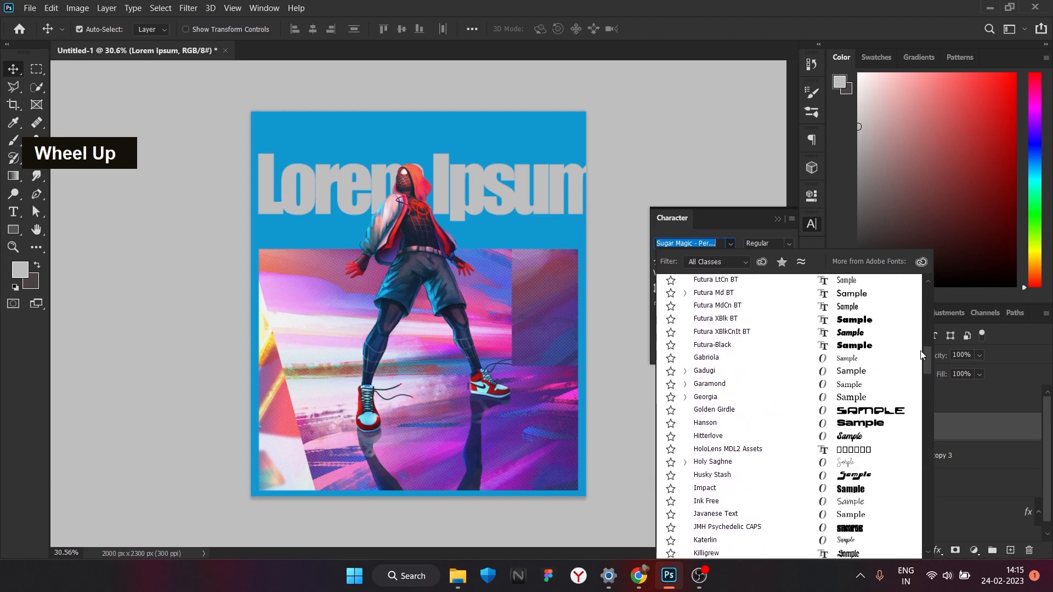
scroll(920, 365, "up", 20)
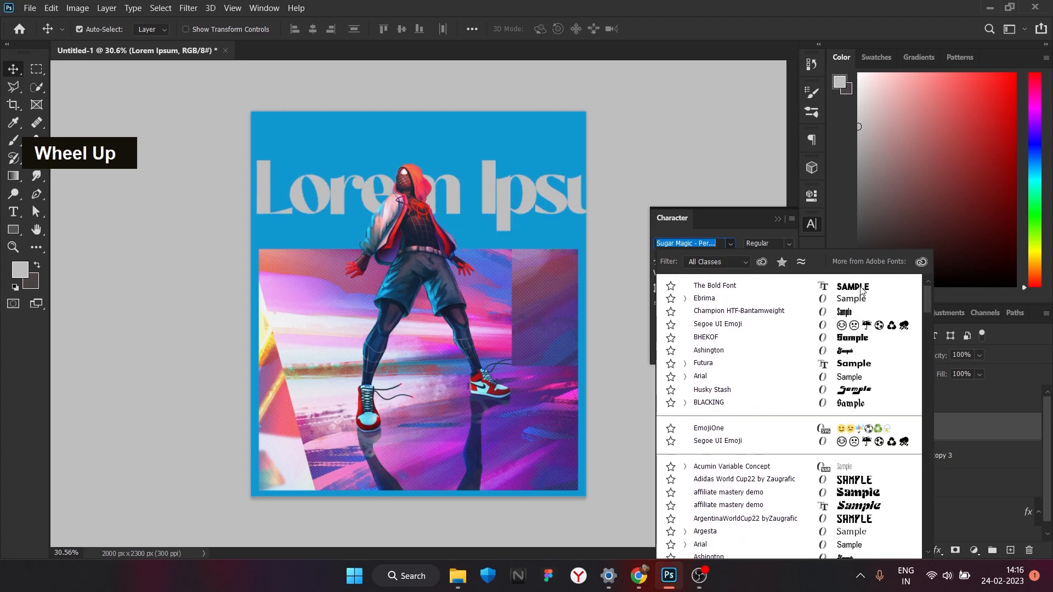
left_click(773, 284)
Shift the heading slightly, enlarge it to 145.01 pt, and replace the Lorem Ipsum text with "spider".
left_click_drag(526, 191, 538, 191)
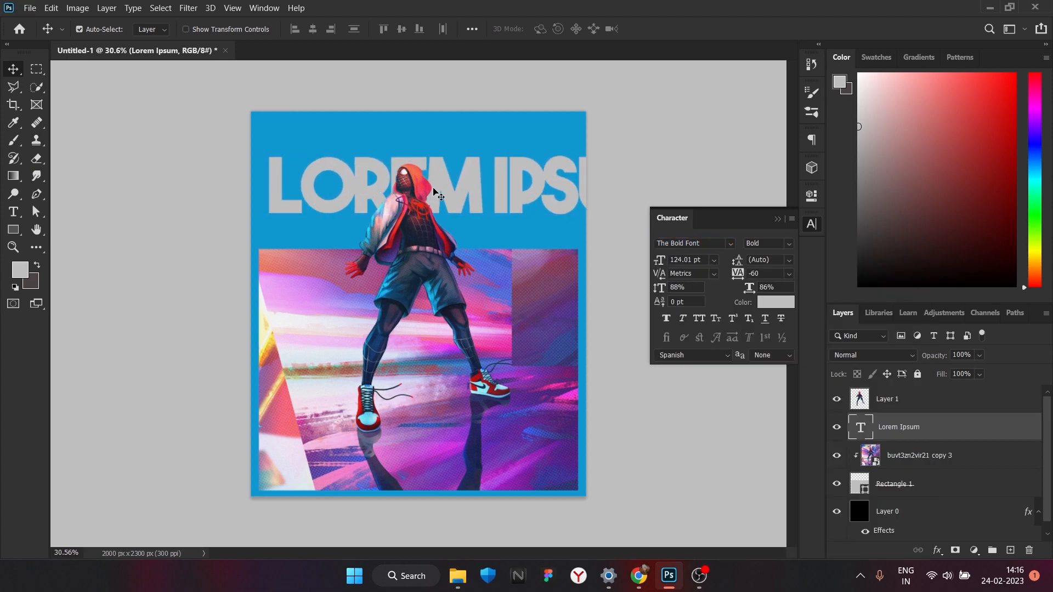
left_click_drag(660, 260, 672, 248)
left_click(510, 187)
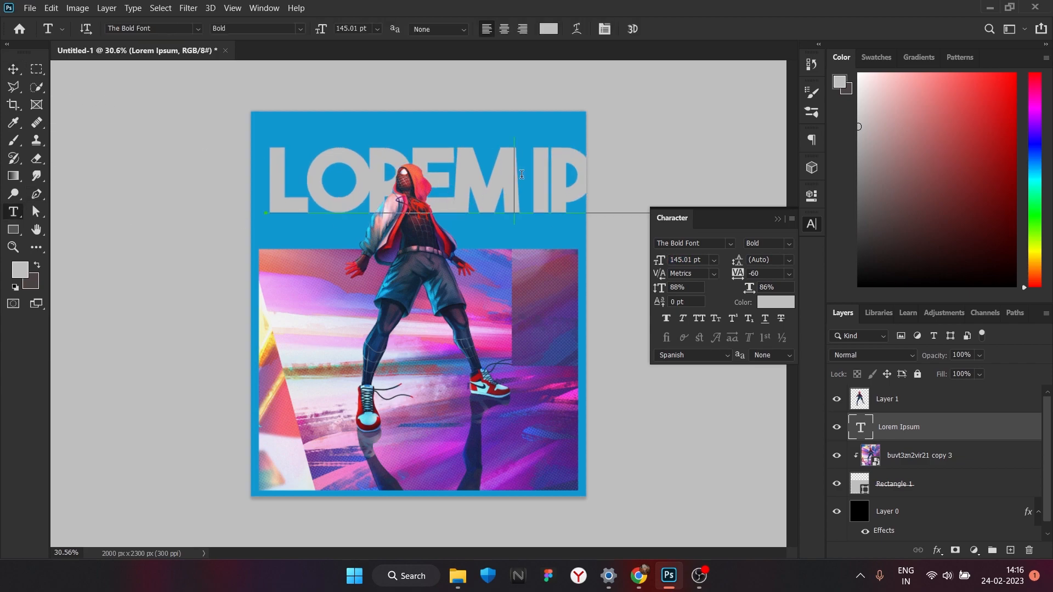
key("BackSpace")
key("BackSpace")
key("BackSpace")
key("BackSpace")
key("BackSpace")
key("Right")
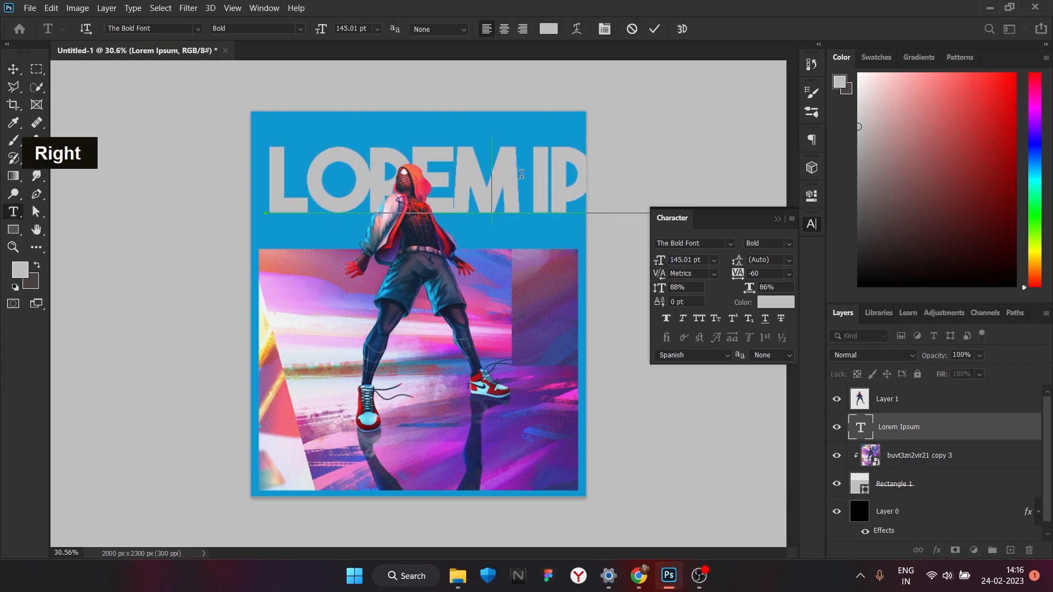
key("BackSpace")
key("BackSpace")
key("Right")
key("Right")
key("Right")
key("Right")
key("Right")
key("BackSpace")
key("BackSpace")
key("BackSpace")
key("BackSpace")
key("BackSpace")
key("BackSpace")
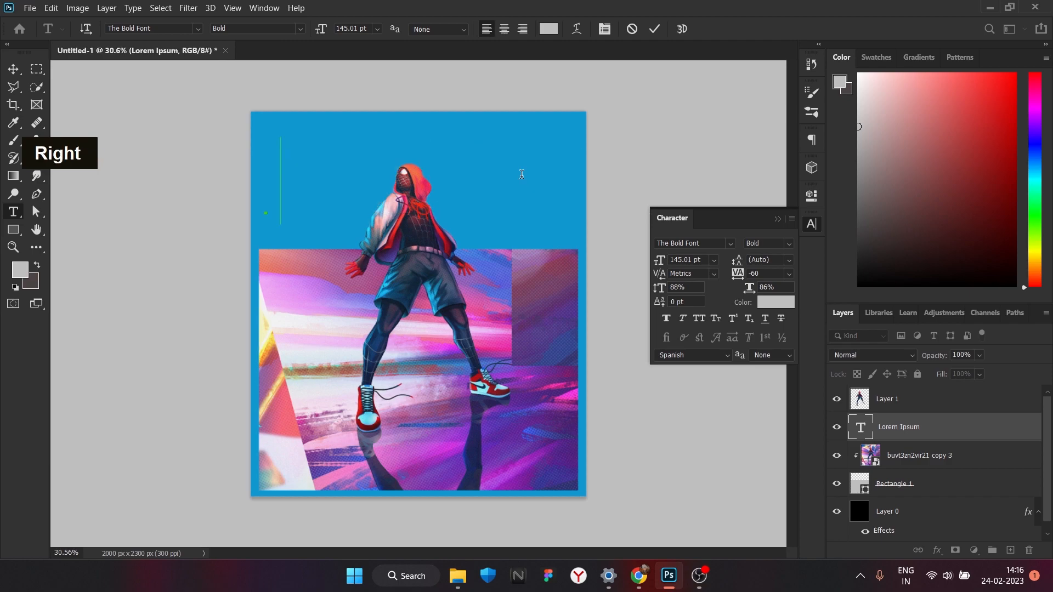
type("spi")
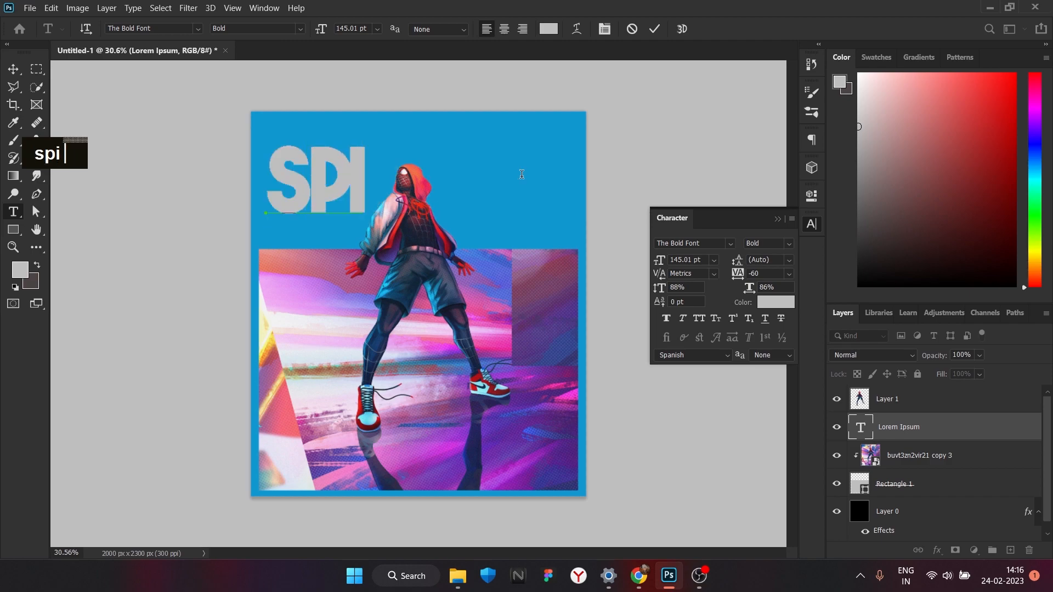
type("der")
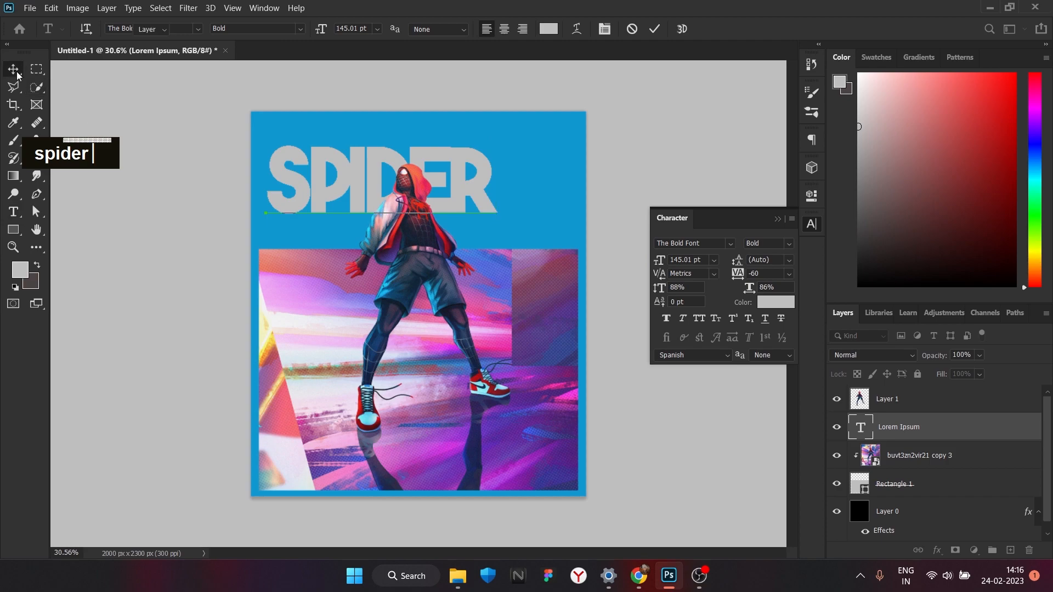
left_click(13, 69)
Set the spider heading to 221.01 pt with -40 tracking and 96% vertical scale.
key("Up")
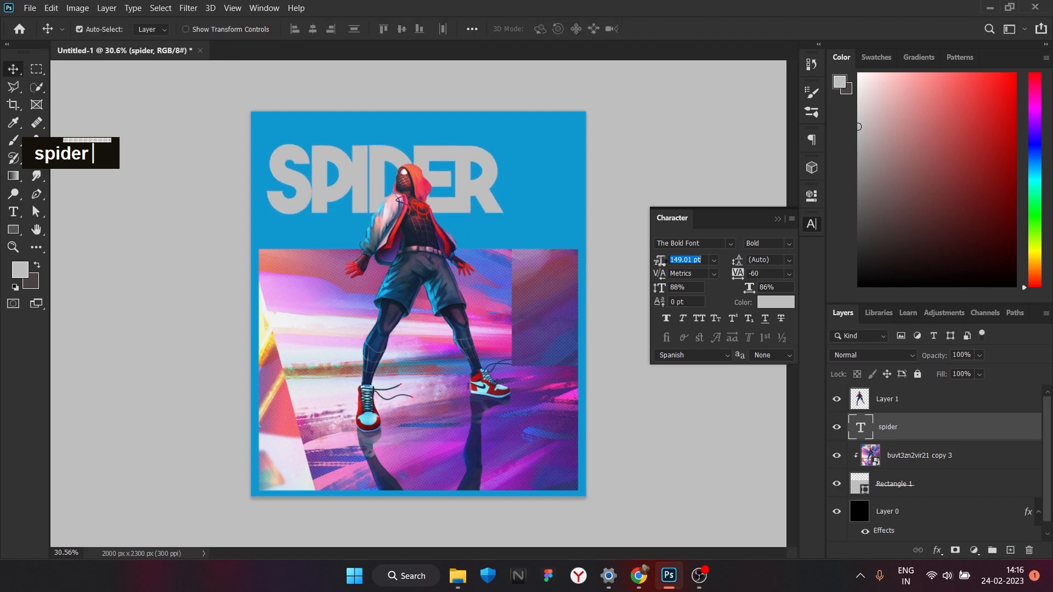
key("Down")
key("Down")
key("Down")
left_click_drag(737, 276, 739, 272)
scroll(587, 356, "up", 1)
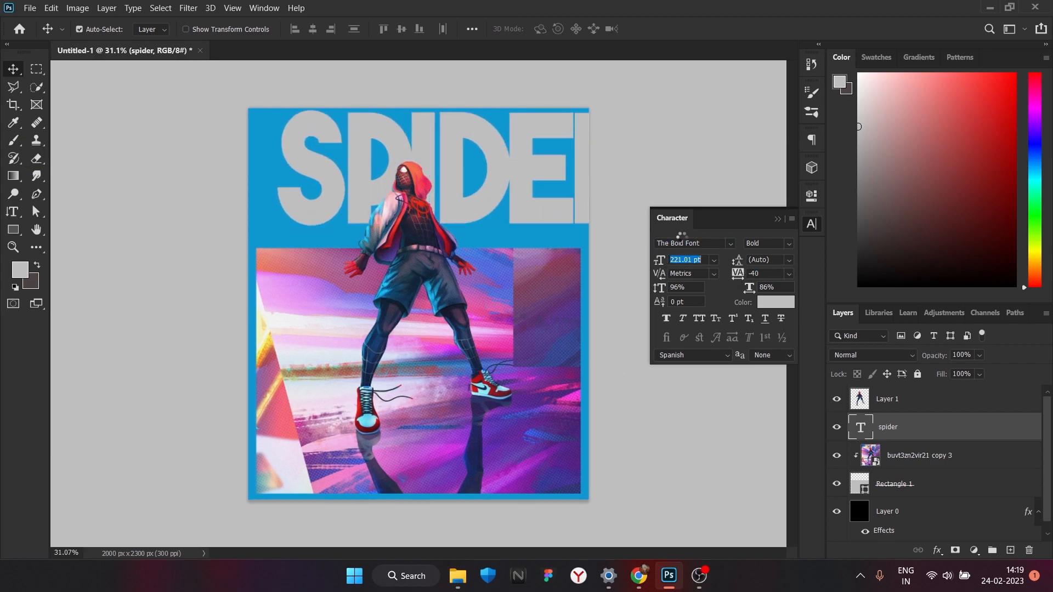
Centre the spider heading above the artwork and enlarge it to 232.01 pt, filling the canvas width.
left_click_drag(551, 174, 507, 182)
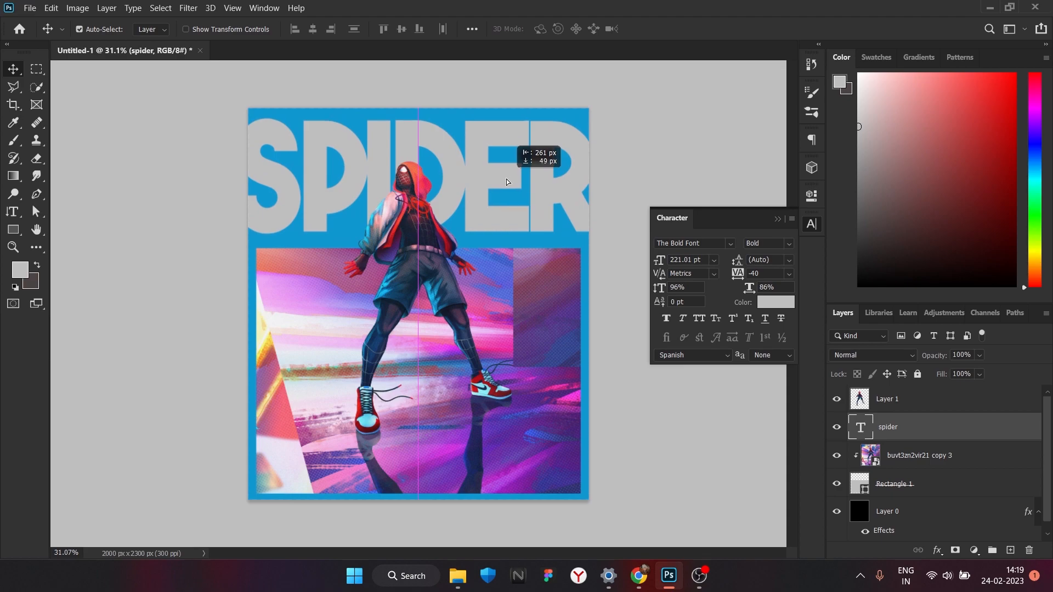
left_click_drag(661, 265, 668, 263)
mouse_move(569, 201)
left_mouse_down()
mouse_move(559, 173)
mouse_move(569, 206)
left_mouse_up()
left_click(108, 107)
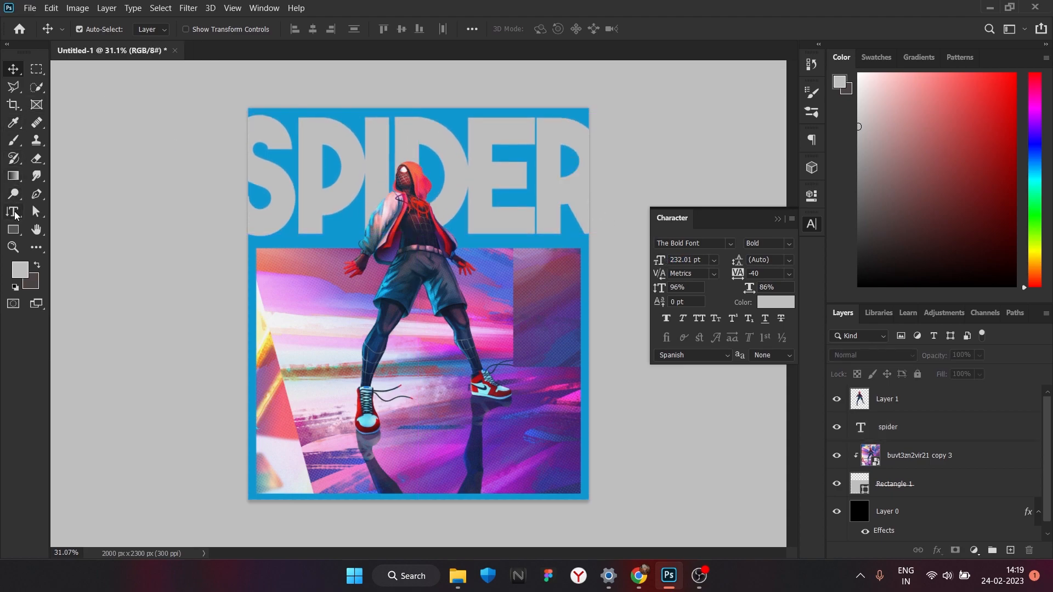
Change the SPIDER heading's text colour to off-white, eceaea.
left_click(772, 304)
left_click(605, 301)
left_click(915, 294)
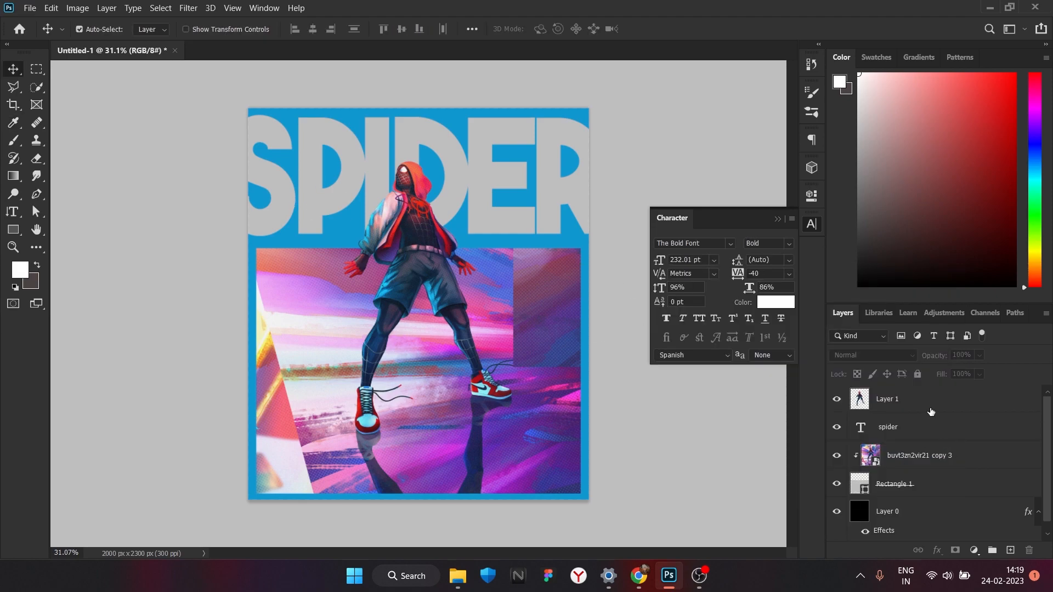
left_click(888, 427)
left_click(774, 303)
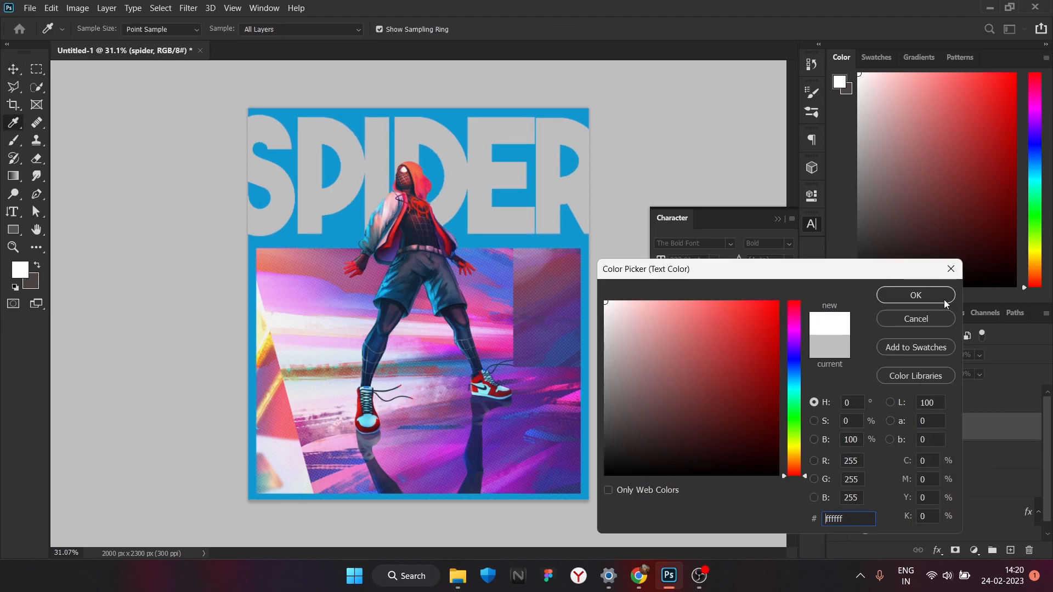
left_click(939, 298)
left_click(783, 302)
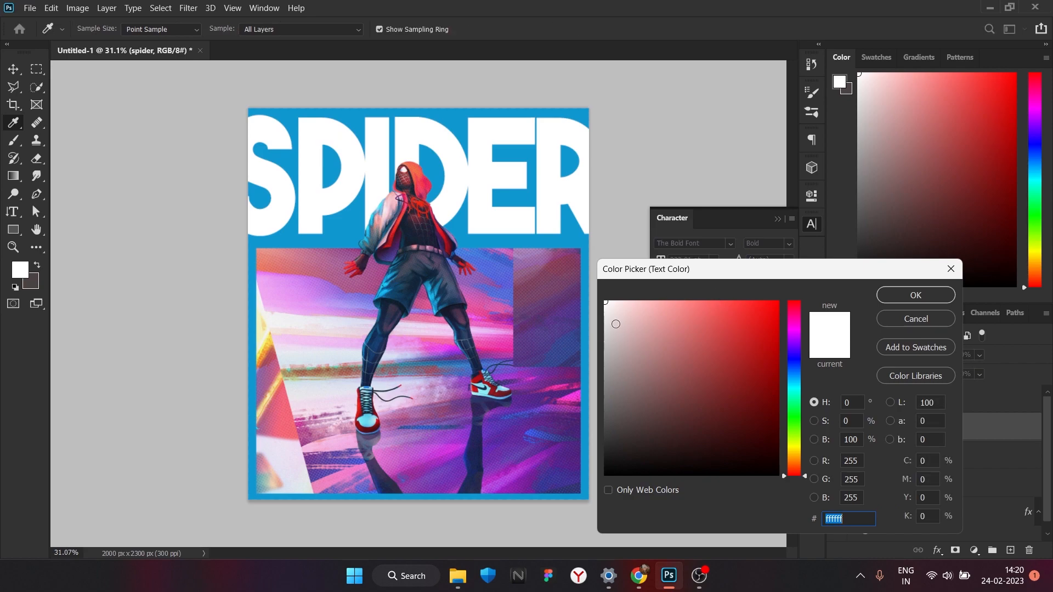
left_click(606, 314)
left_click(925, 298)
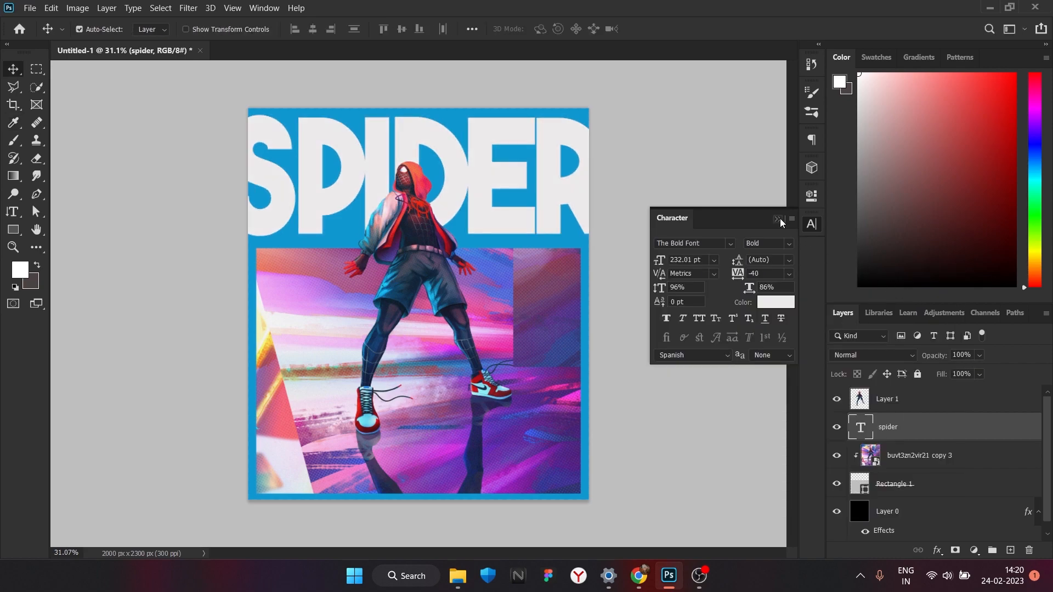
left_click(780, 219)
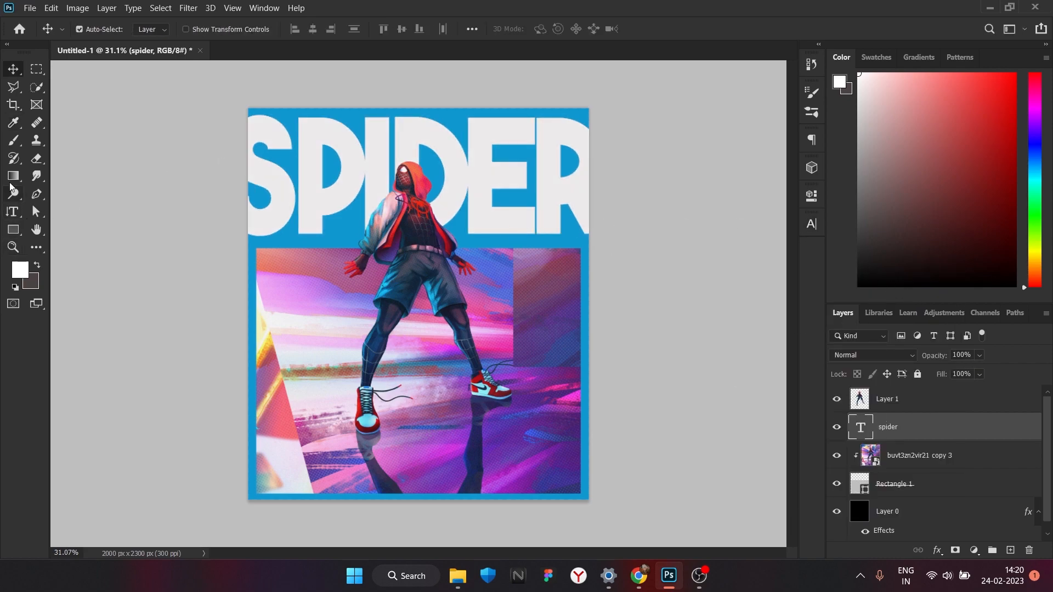
Add a horizontal text reading "MAN" starting near the artwork's upper-left corner.
right_click(14, 212)
left_click(66, 215)
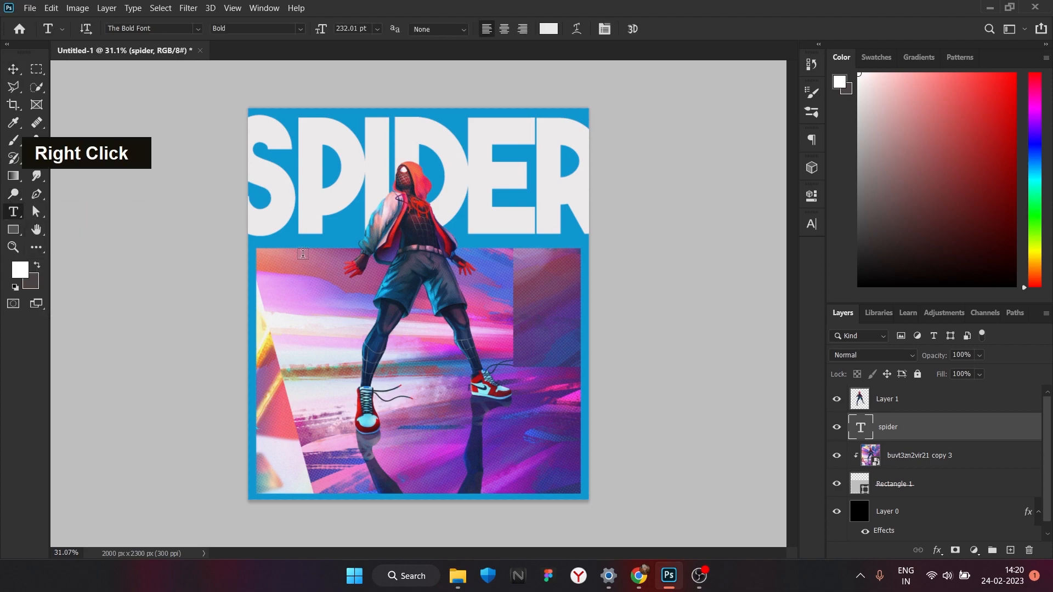
left_click(294, 267)
key("BackSpace")
type("MA")
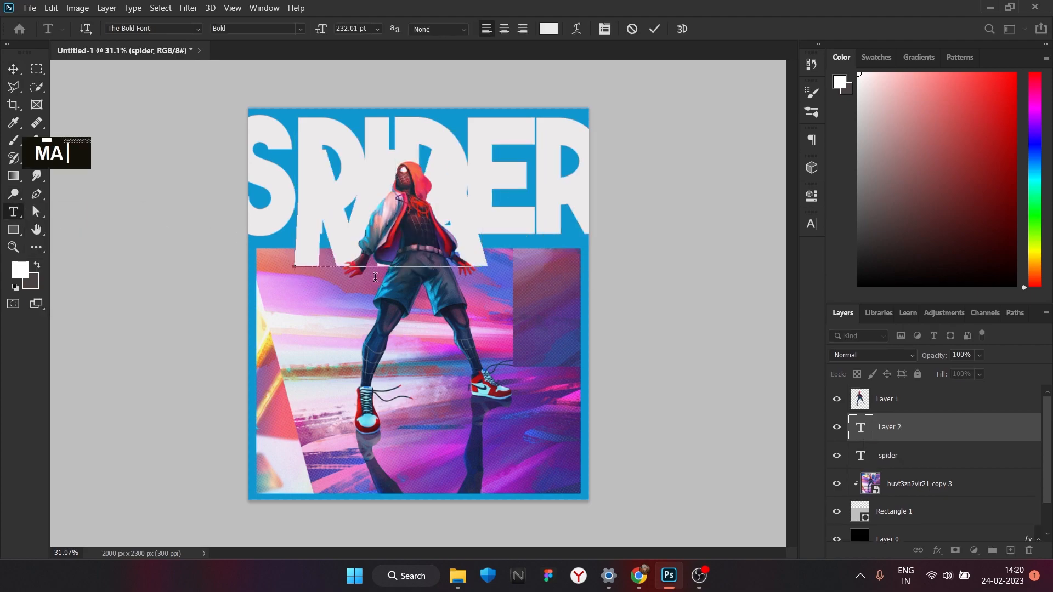
type("N")
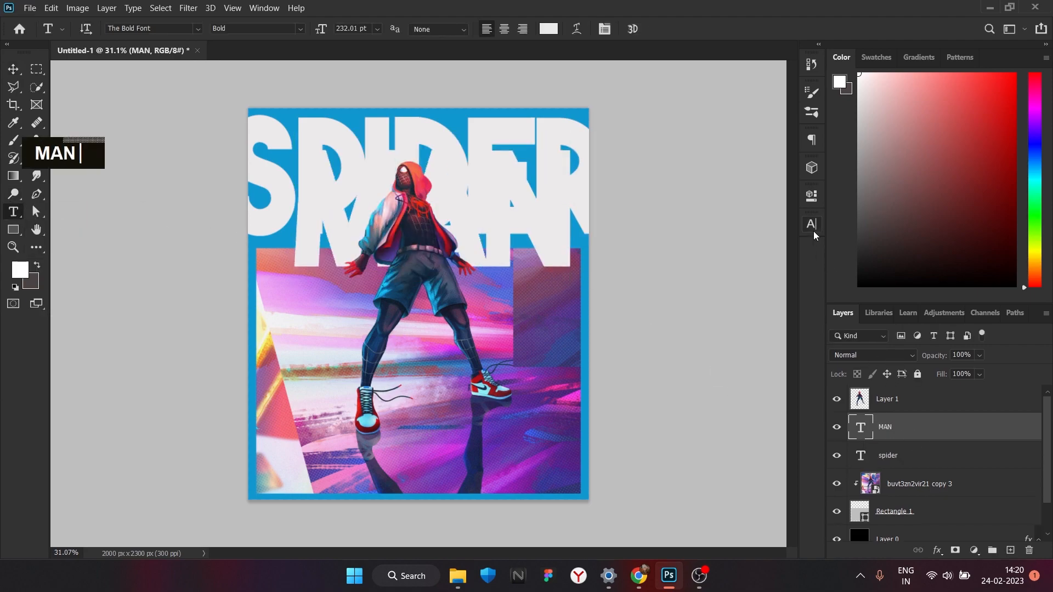
Colour the MAN text black, preview fonts and keep The Bold Font, and set it to 13.01 pt with 440 tracking.
left_click(814, 229)
left_click(779, 303)
left_click_drag(672, 433, 556, 580)
left_click(916, 295)
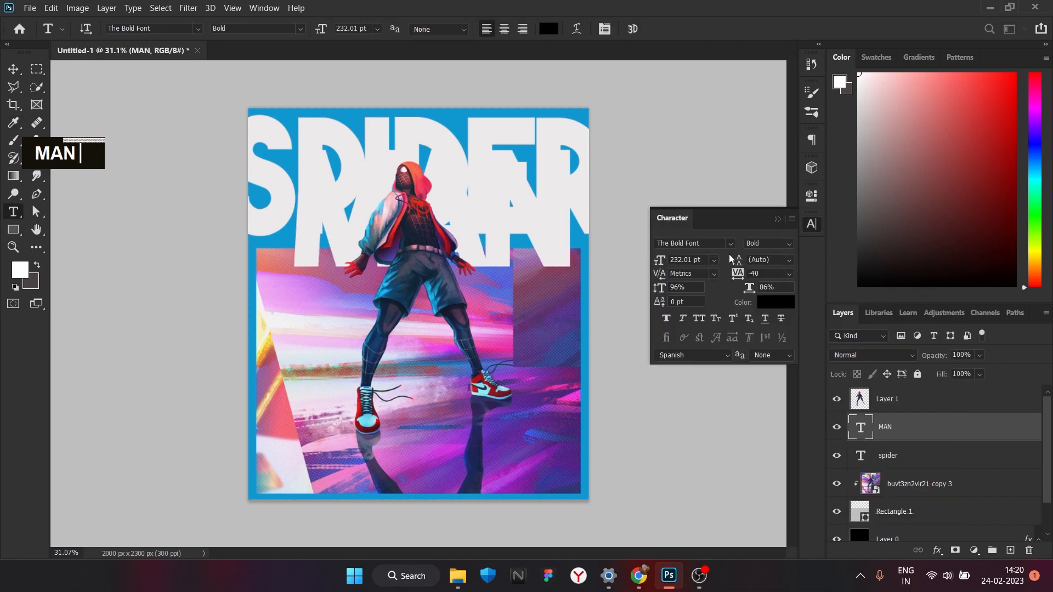
left_click(730, 243)
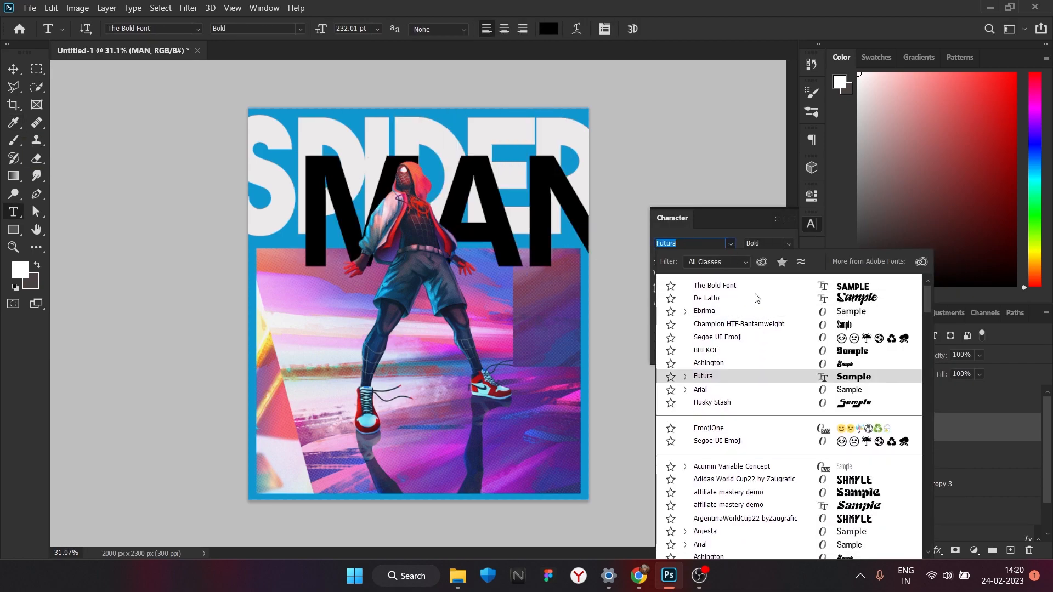
scroll(756, 301, "up", 7)
key("Return")
left_click_drag(659, 260, 626, 263)
left_click_drag(550, 266, 509, 271)
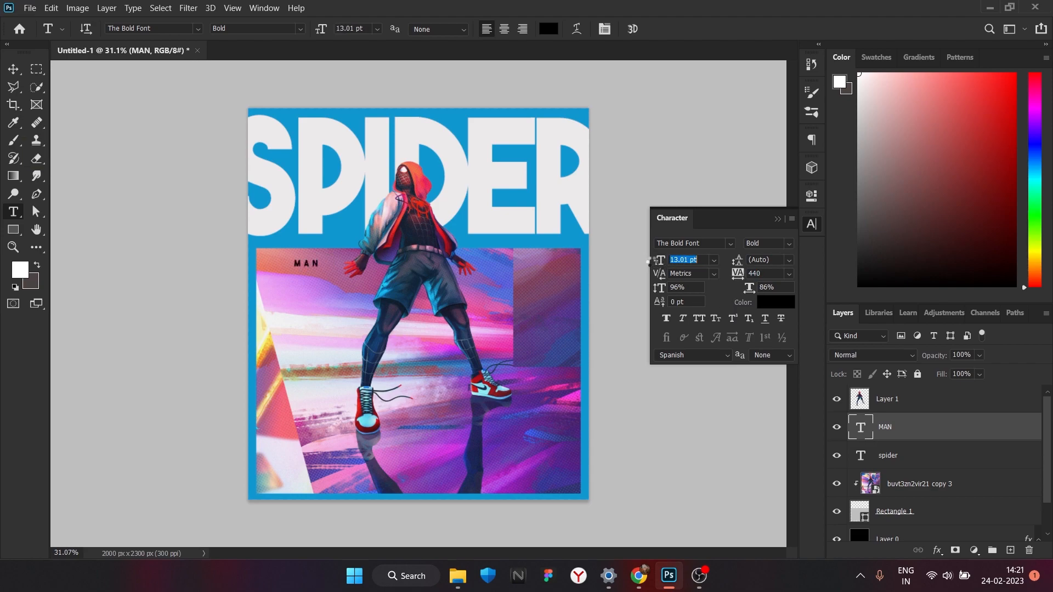
Try the MAN text rotated -90° and placed over the R at the heading's right edge.
key("ctrl+t")
mouse_move(320, 271)
left_mouse_down()
mouse_move(343, 230)
mouse_move(311, 253)
left_mouse_up()
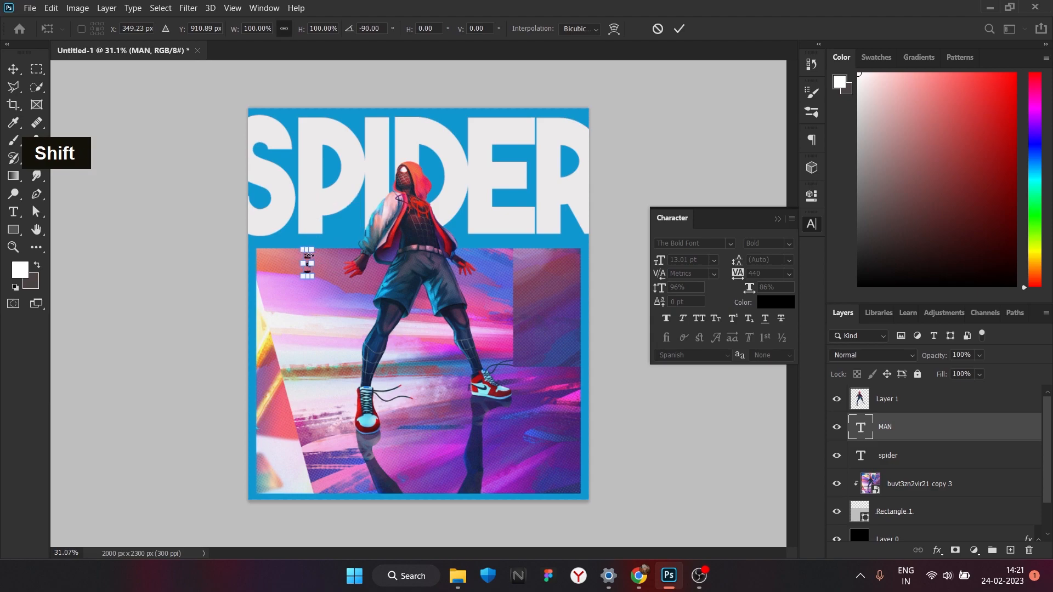
scroll(305, 258, "up", 2)
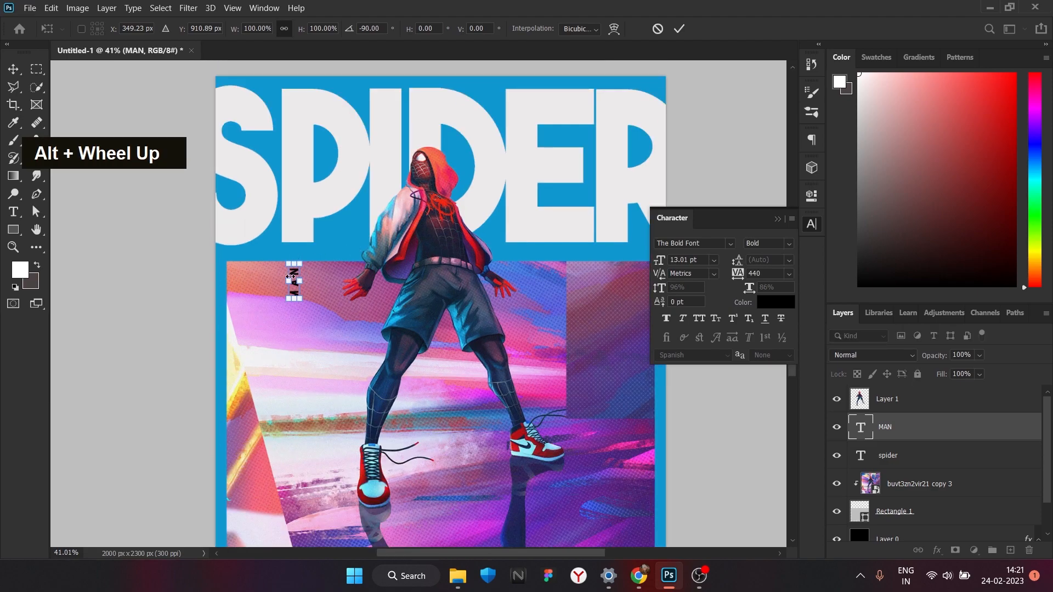
scroll(290, 277, "up", 1)
left_click_drag(295, 280, 745, 150)
scroll(731, 165, "up", 1)
key("space")
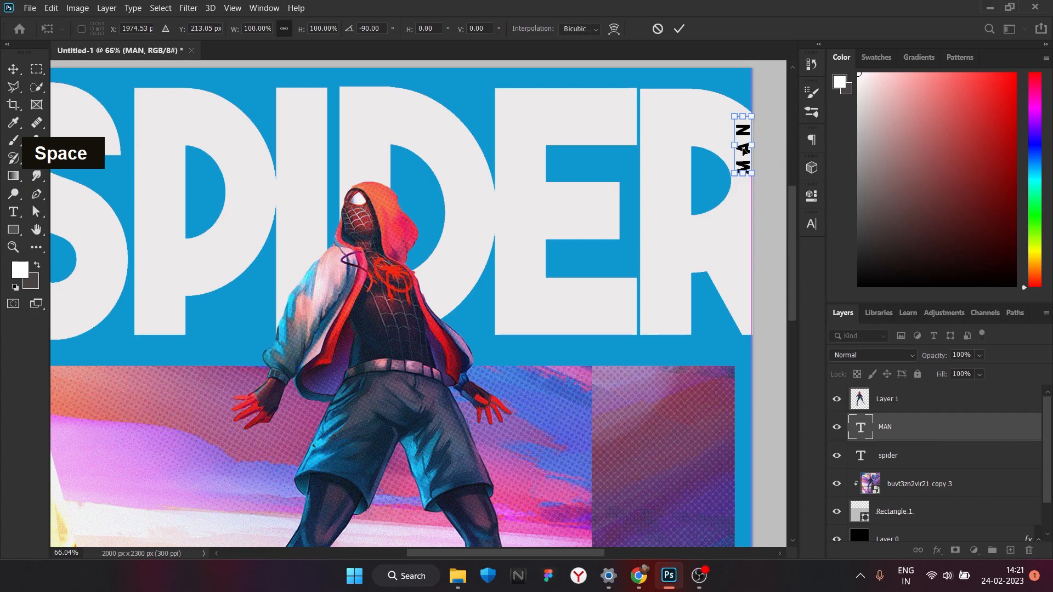
left_click(15, 67)
scroll(462, 261, "down", 4, "alt")
scroll(462, 260, "up", 1, "alt")
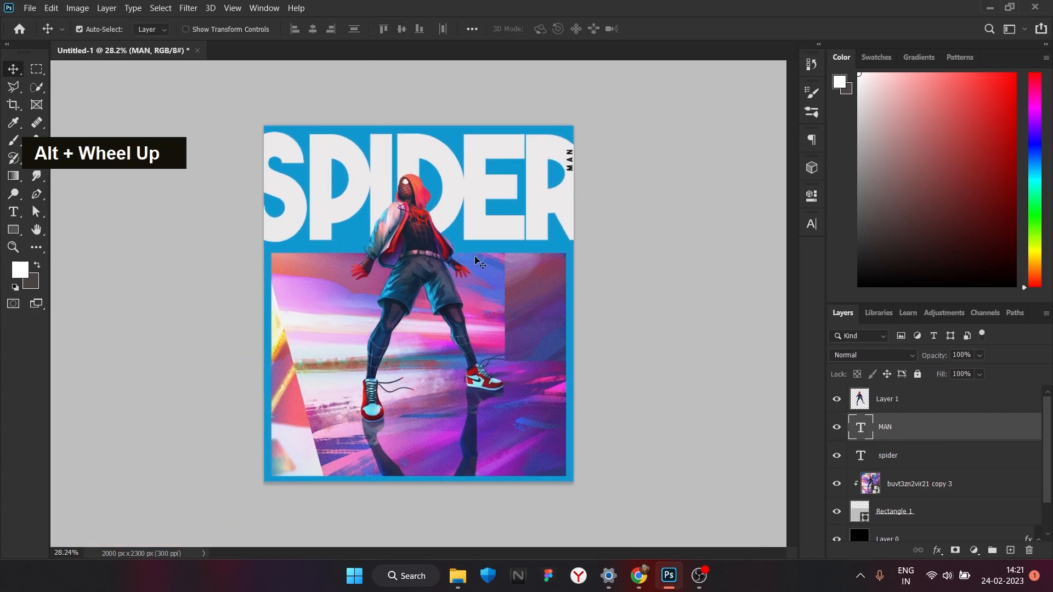
Rotate the MAN text back to horizontal and place it under the R, between the heading and the artwork.
key("ctrl+t")
left_click_drag(580, 163, 610, 197)
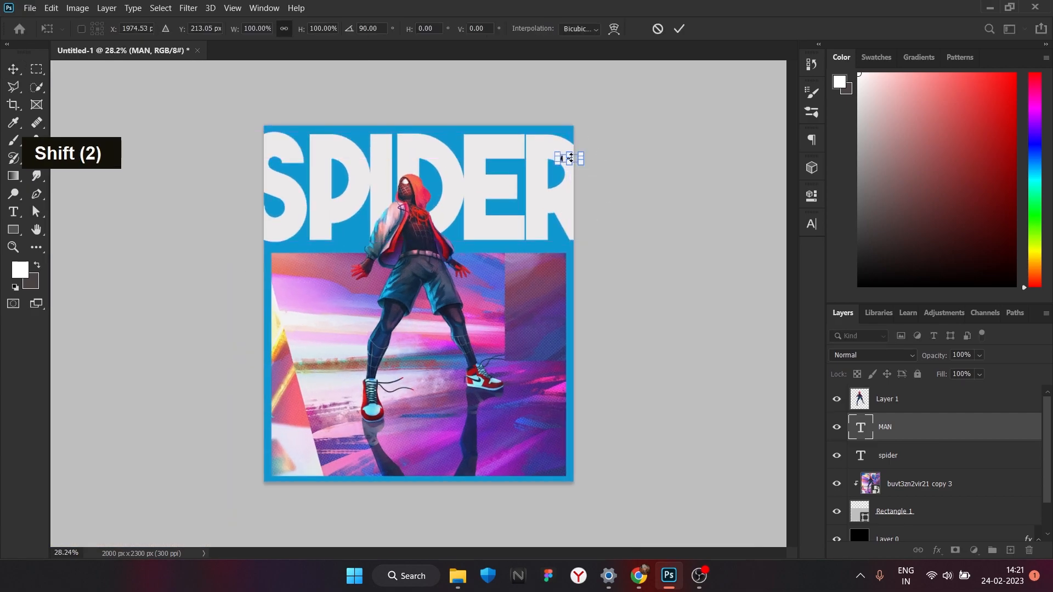
scroll(570, 158, "up", 2, "alt")
left_click_drag(617, 127, 593, 256)
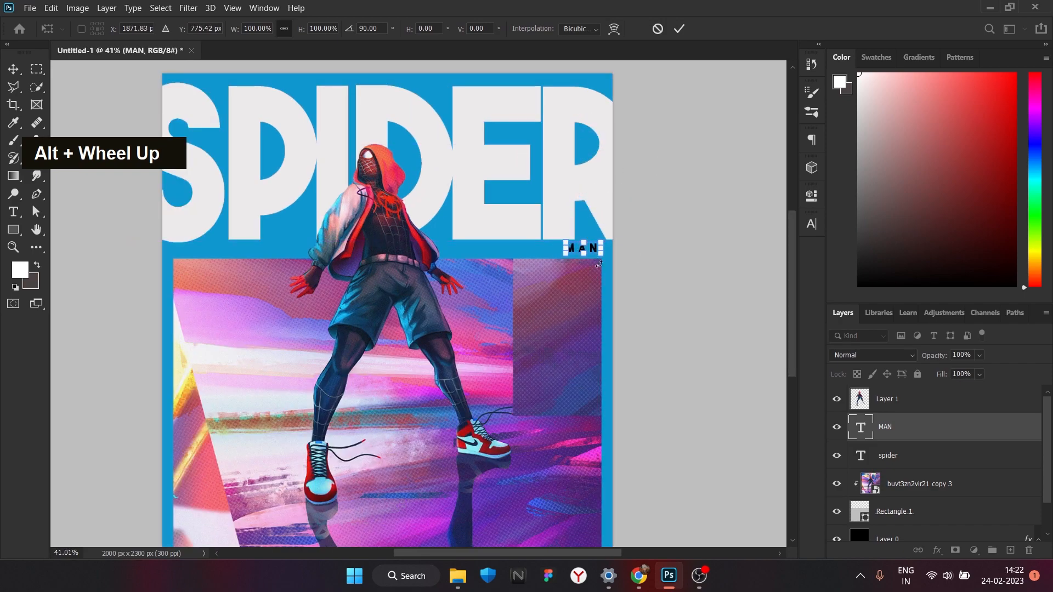
key("Down")
key("Down")
key("Down")
key("Return")
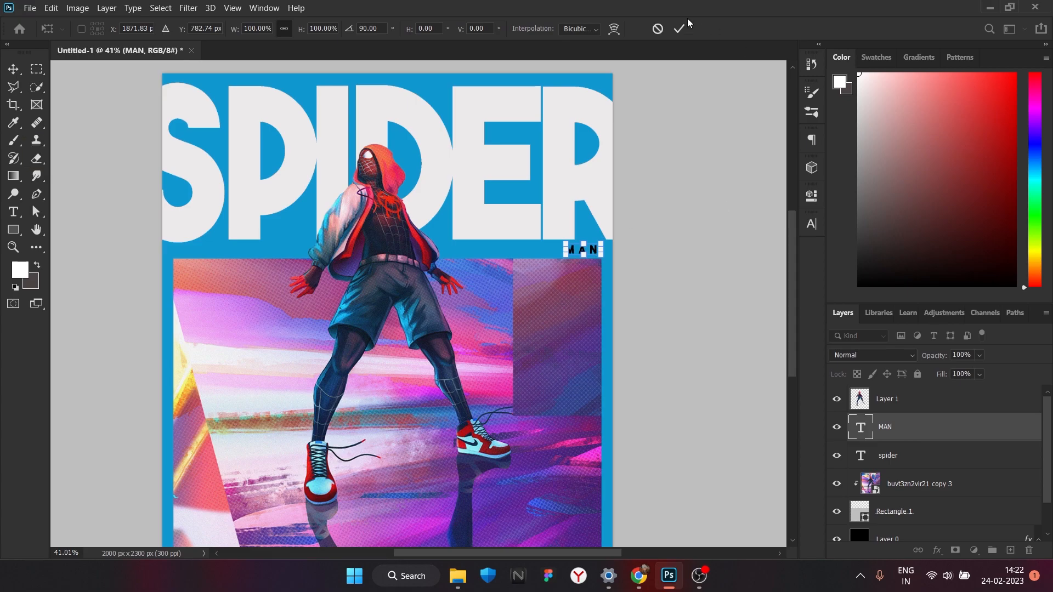
Change the MAN text's colour to the heading's off-white, eceaea.
left_click(811, 225)
left_click(732, 305)
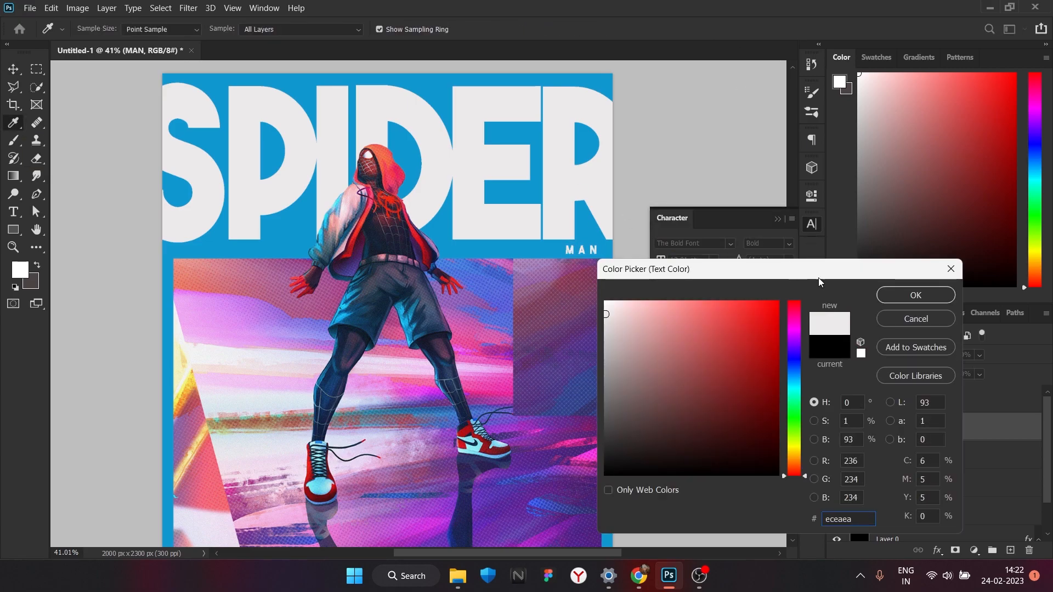
left_click(915, 295)
scroll(265, 282, "down", 2, "alt")
scroll(265, 281, "up", 1, "alt")
Add placeholder text across the figure's legs in The Bold Font at 49.01 pt, with 85% vertical scale and -40 tracking.
left_click(22, 216)
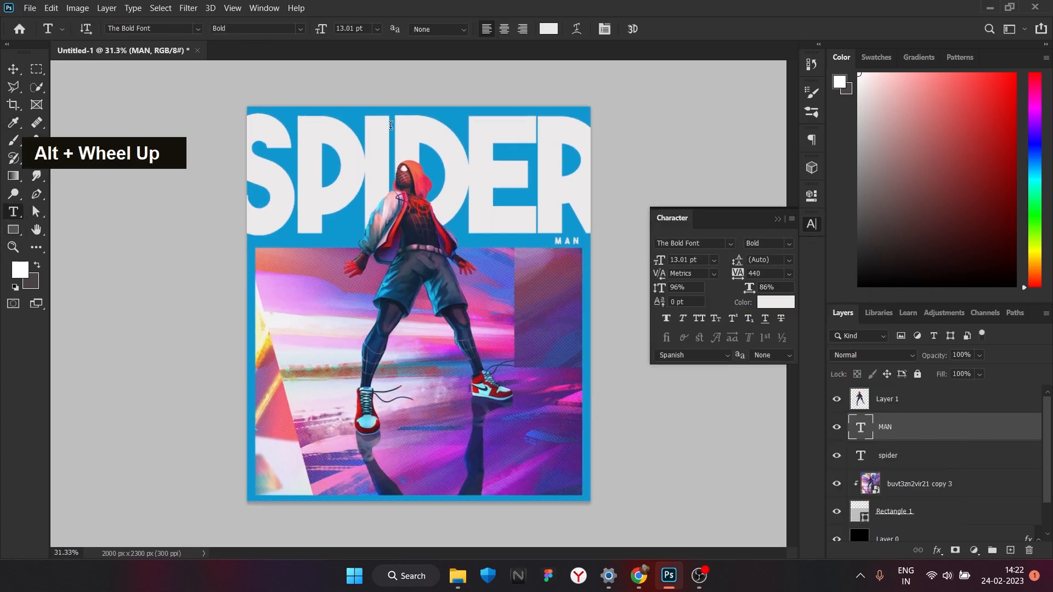
left_click_drag(660, 261, 658, 299)
left_click(730, 244)
left_click(742, 281)
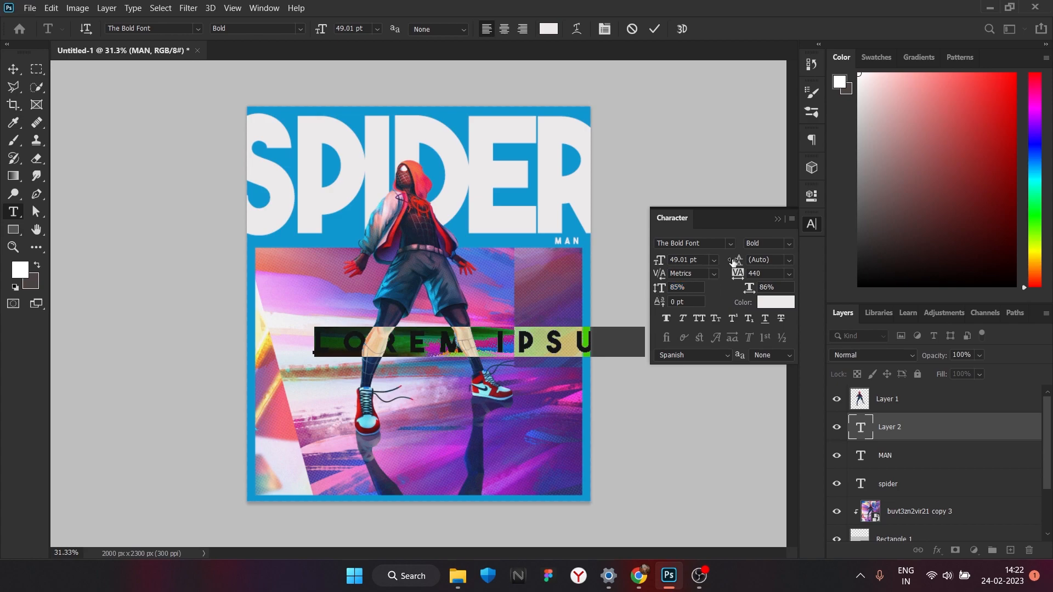
left_click_drag(749, 290, 722, 280)
key("ctrl+z")
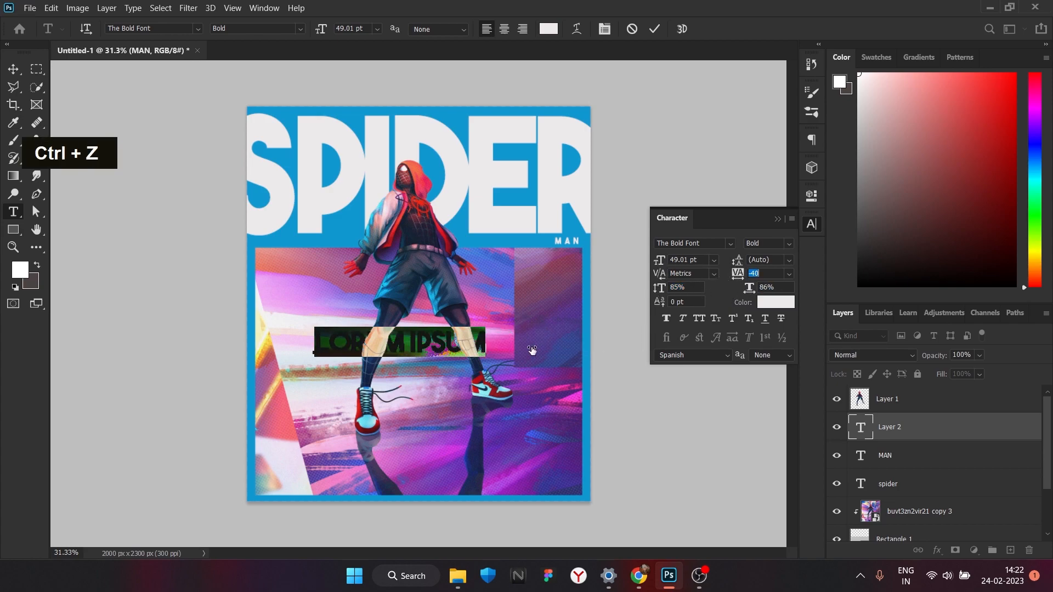
Replace the Lorem Ipsum text with "MARVEL" and move it to the canvas's top edge above the SPIDER heading.
left_click(438, 341)
key("BackSpace")
key("BackSpace")
key("BackSpace")
key("BackSpace")
key("BackSpace")
key("BackSpace")
key("BackSpace")
key("BackSpace")
key("BackSpace")
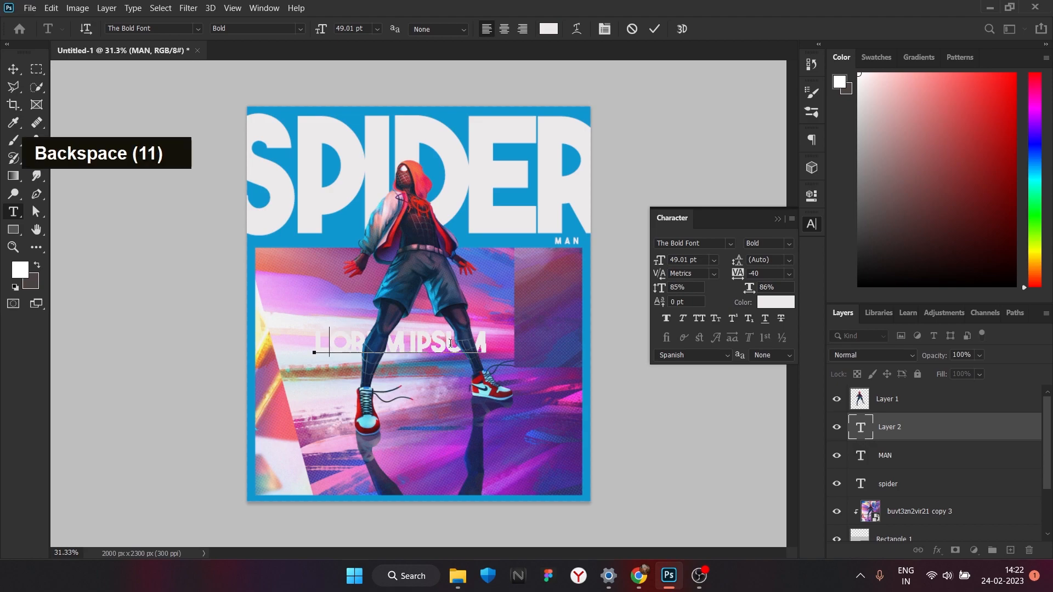
key("BackSpace")
key("BackSpace")
key("BackSpace")
type("MAN")
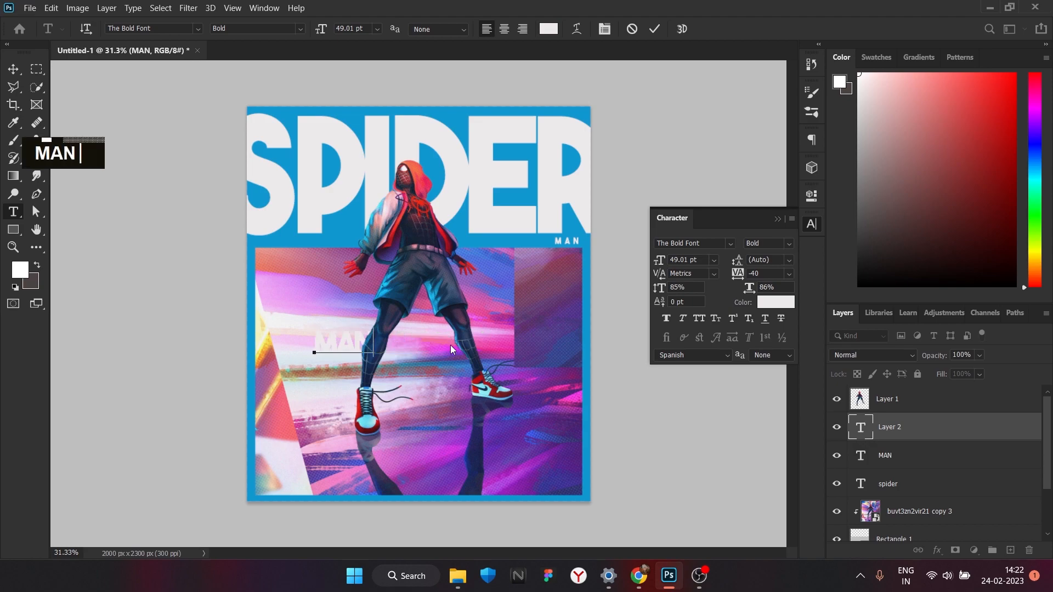
key("BackSpace")
key("BackSpace")
type("MAT")
key("shift+BackSpace")
type("RVEL")
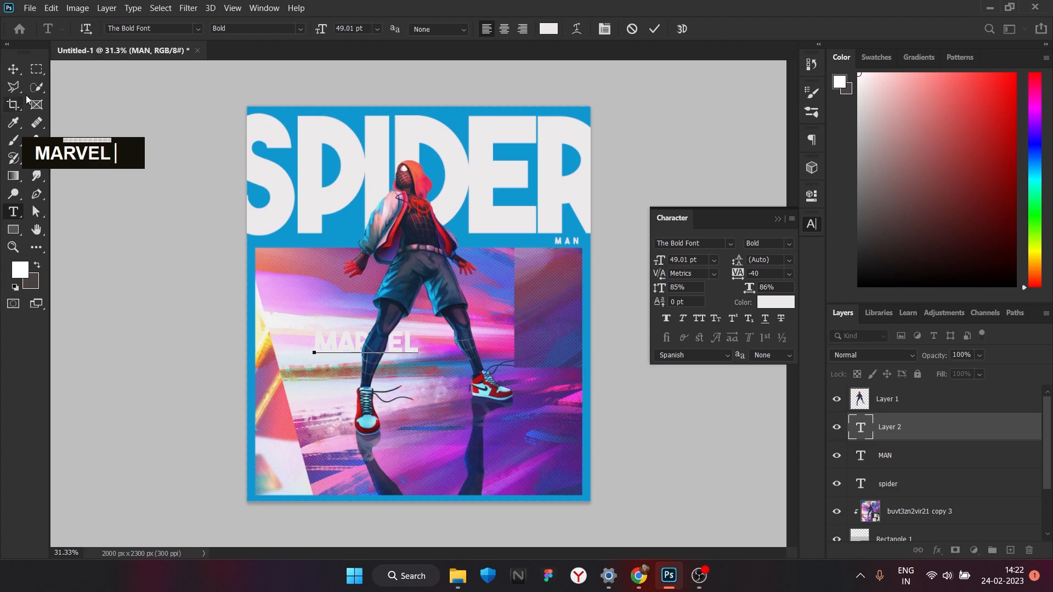
left_click(13, 69)
left_click_drag(358, 341, 418, 119)
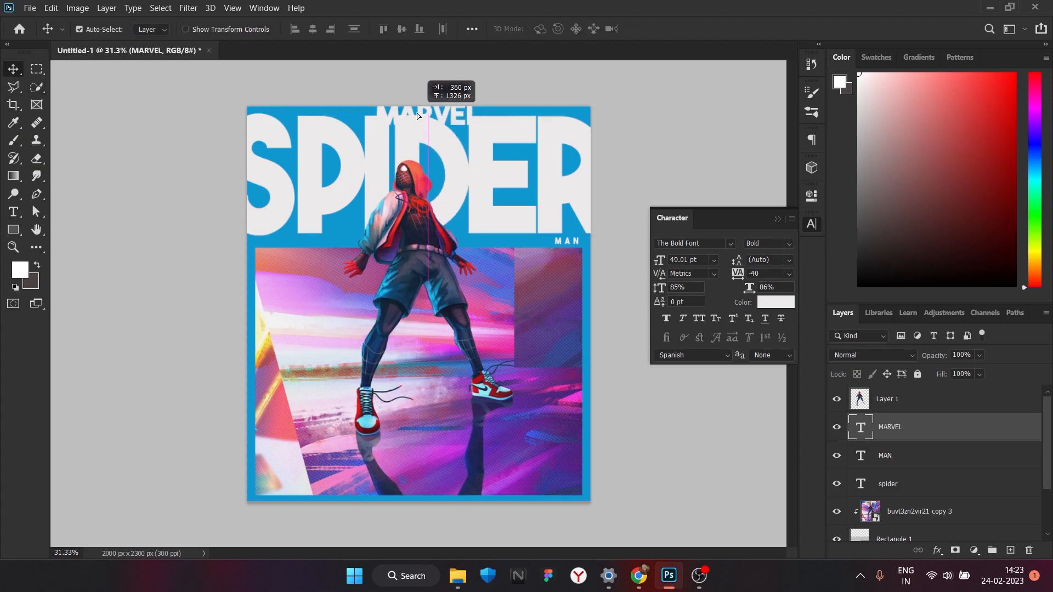
Shift the SPIDER heading down about 13 px and nudge the MAN text slightly down and to the right.
left_click(483, 170)
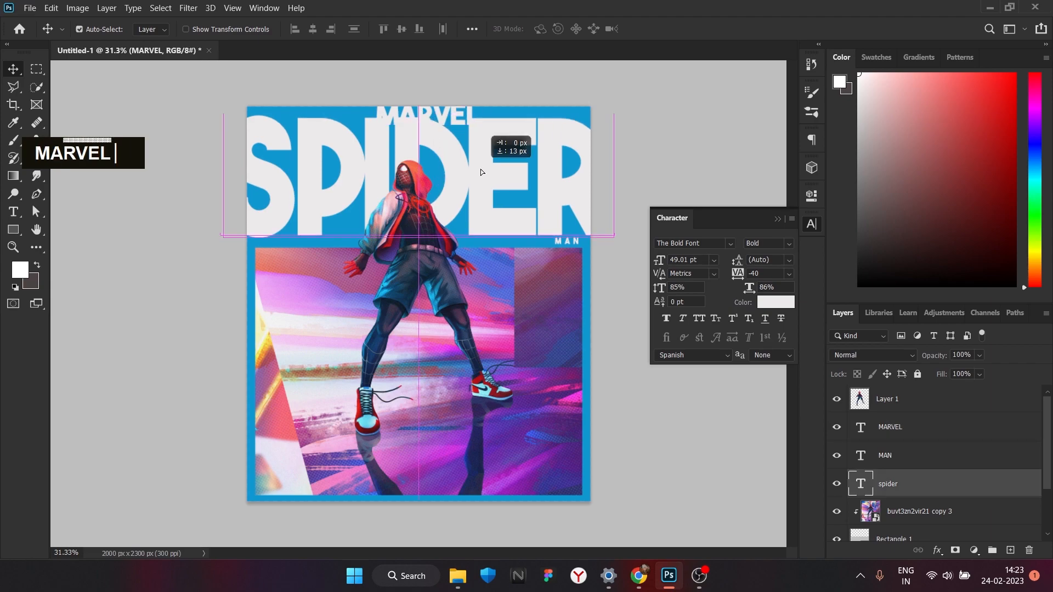
left_click(576, 244)
left_click_drag(576, 244, 577, 243)
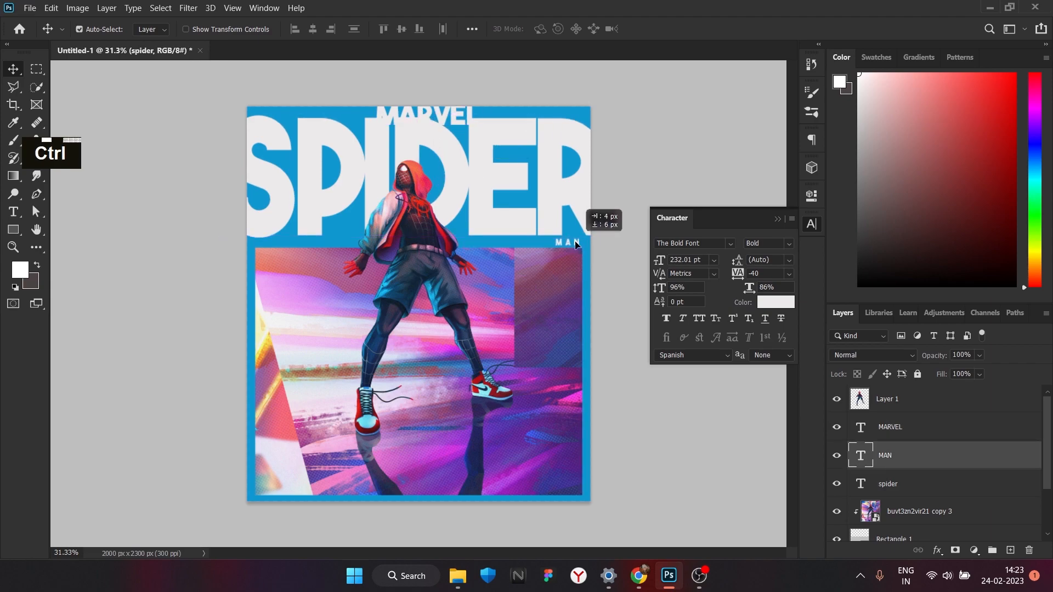
Reduce the MARVEL text to 15.01 pt with 200 tracking and centre it above the SPIDER heading.
left_click(446, 119)
key("ctrl+t")
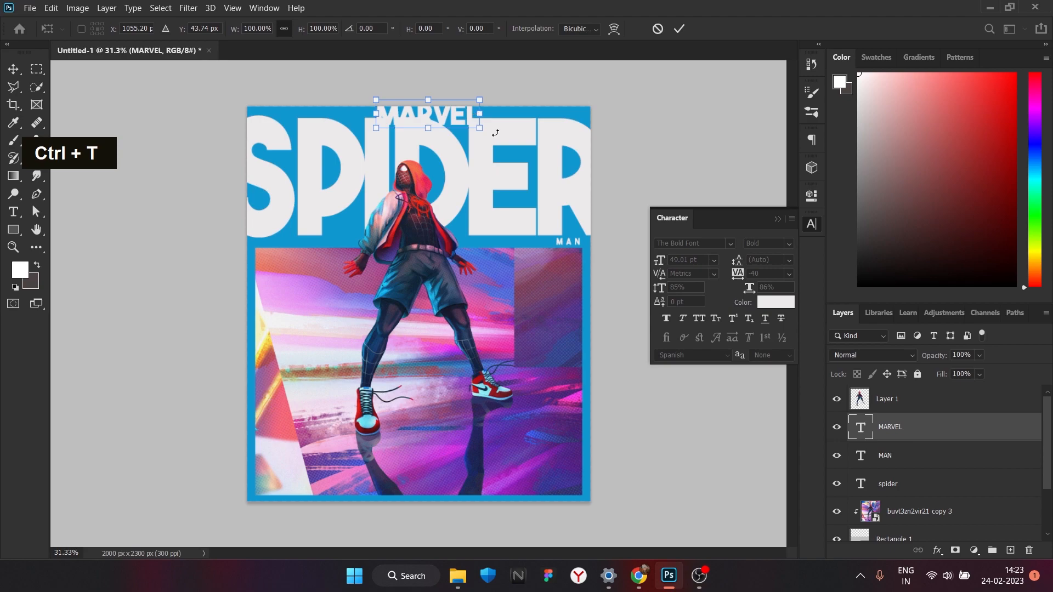
left_click(679, 29)
left_click_drag(661, 261, 658, 262)
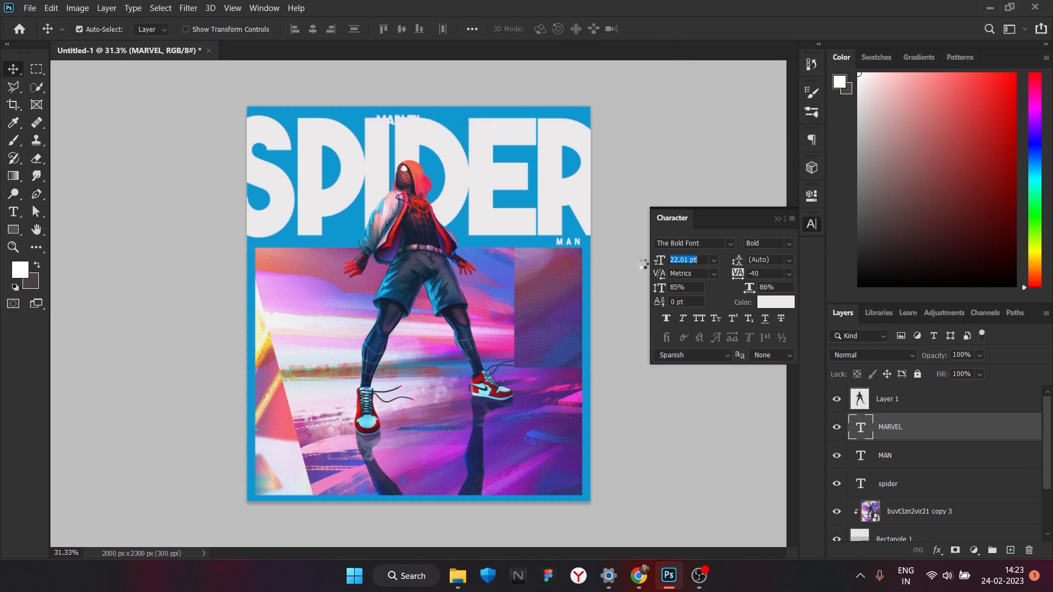
mouse_move(391, 119)
left_mouse_down()
mouse_move(406, 97)
mouse_move(403, 115)
left_mouse_up()
left_click_drag(419, 117, 424, 114)
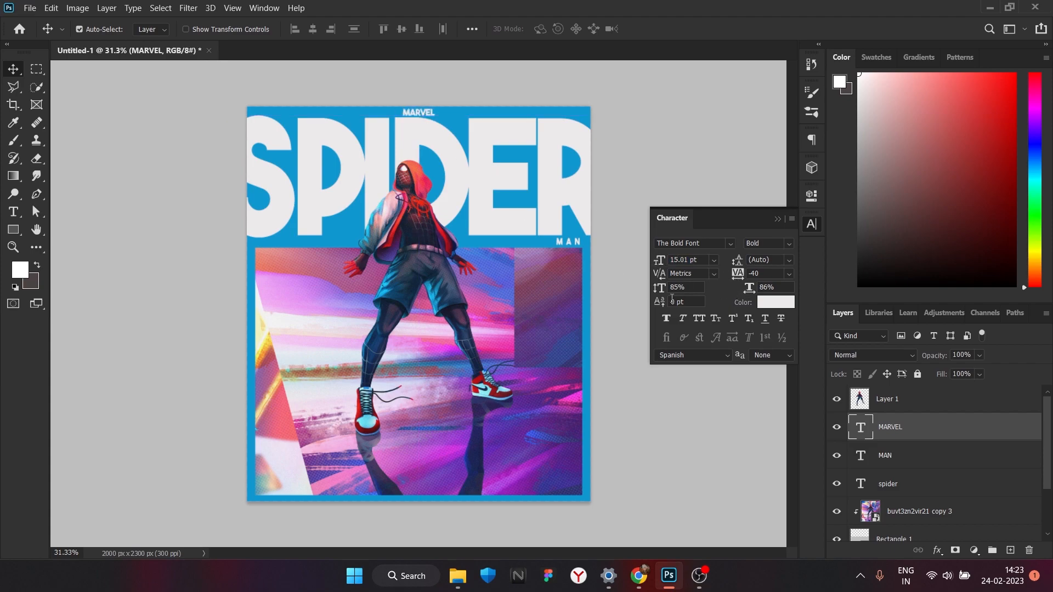
left_click_drag(433, 114, 427, 116)
Create a new empty layer and place it directly beneath the figure's layer.
scroll(441, 188, "up", 1)
left_click(426, 229)
left_click(938, 550)
left_click(957, 551)
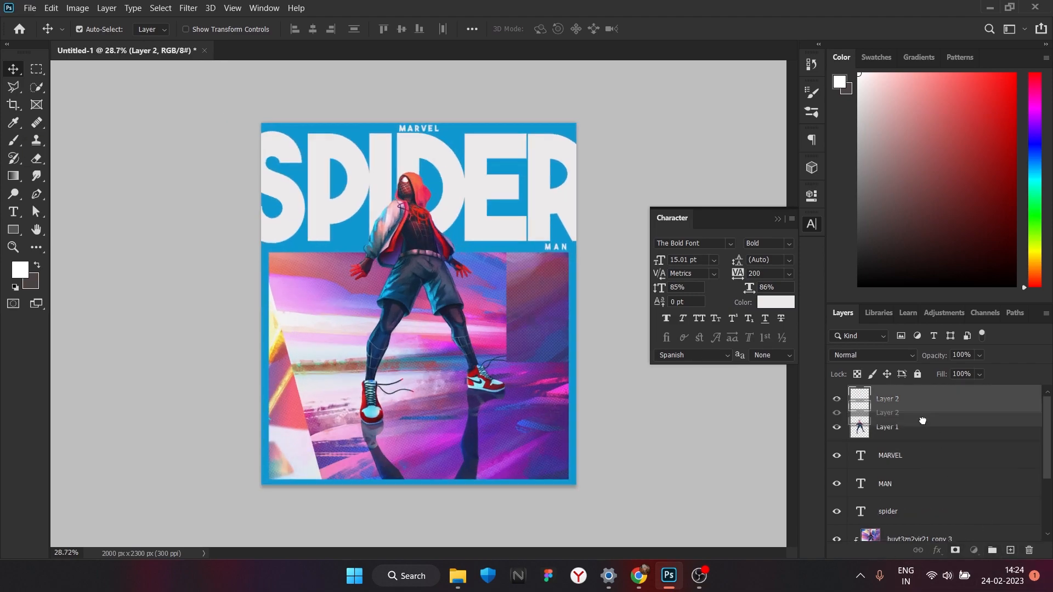
key("ctrl+shift+alt+n")
Switch to the Brush tool, reduce its size, and set the foreground colour to black.
key("b")
key("[")
key("bracketleft")
key("bracketleft")
key("bracketleft")
key("bracketleft")
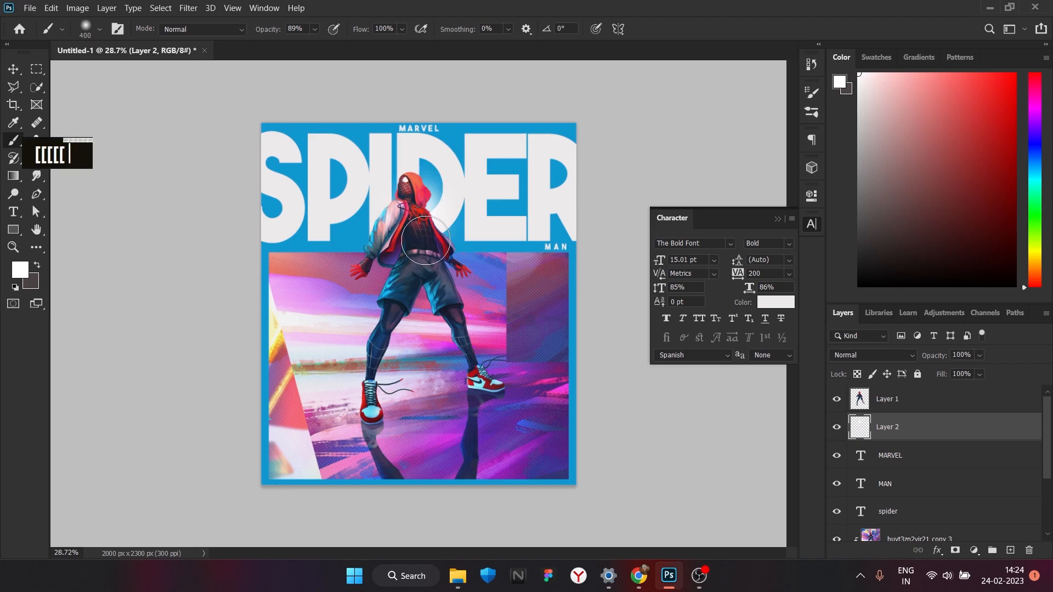
double_click(134, 137)
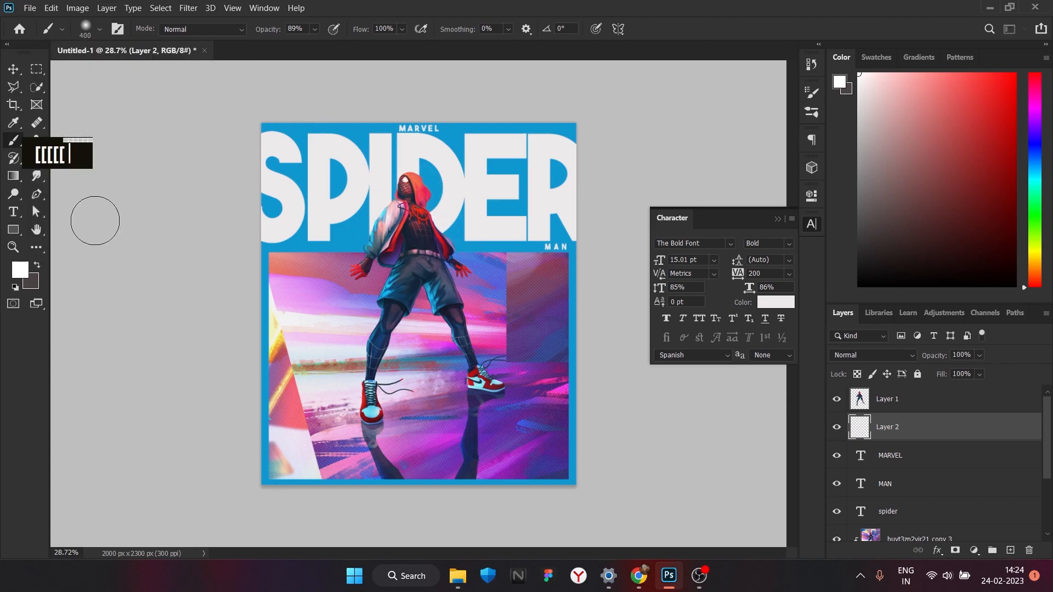
left_click(20, 271)
left_click(569, 485)
left_click(914, 306)
Undo the heavy test strokes and paint a soft shadow behind the figure's head and torso with a 175 px brush at 47% opacity.
left_click(416, 202)
key("ctrl+z")
key("[")
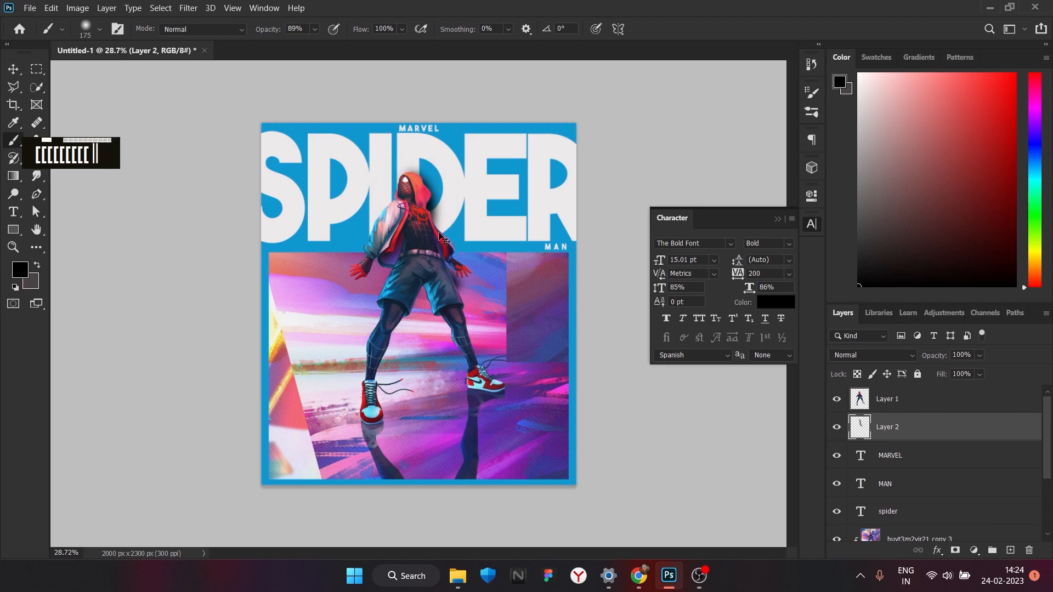
key("ctrl+z")
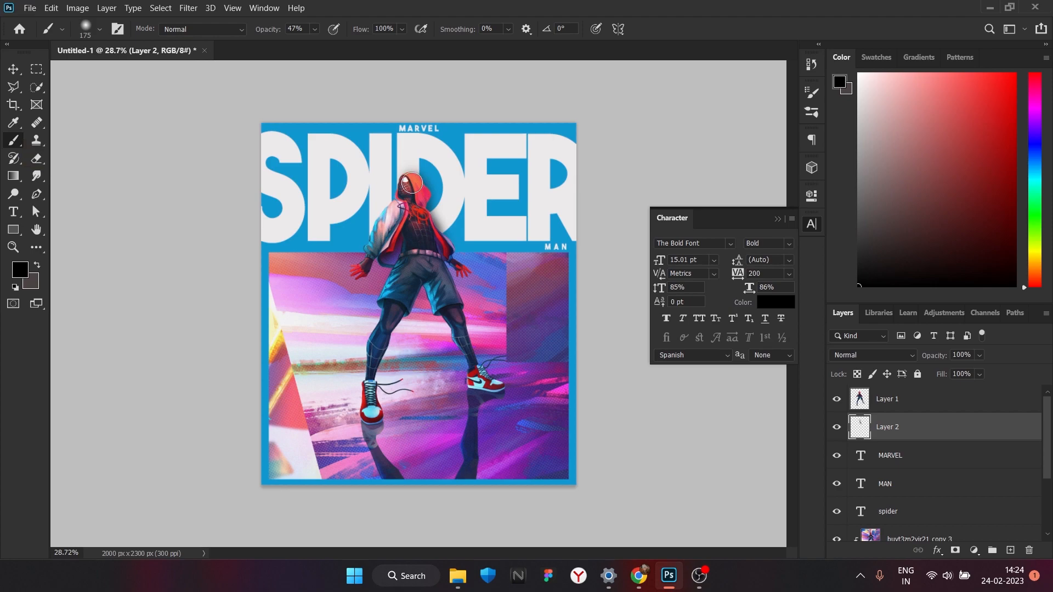
key("bracketleft")
key("bracketleft")
key("bracketleft")
key("bracketleft")
key("bracketleft")
key("bracketleft")
key("bracketleft")
key("bracketleft")
key("bracketleft")
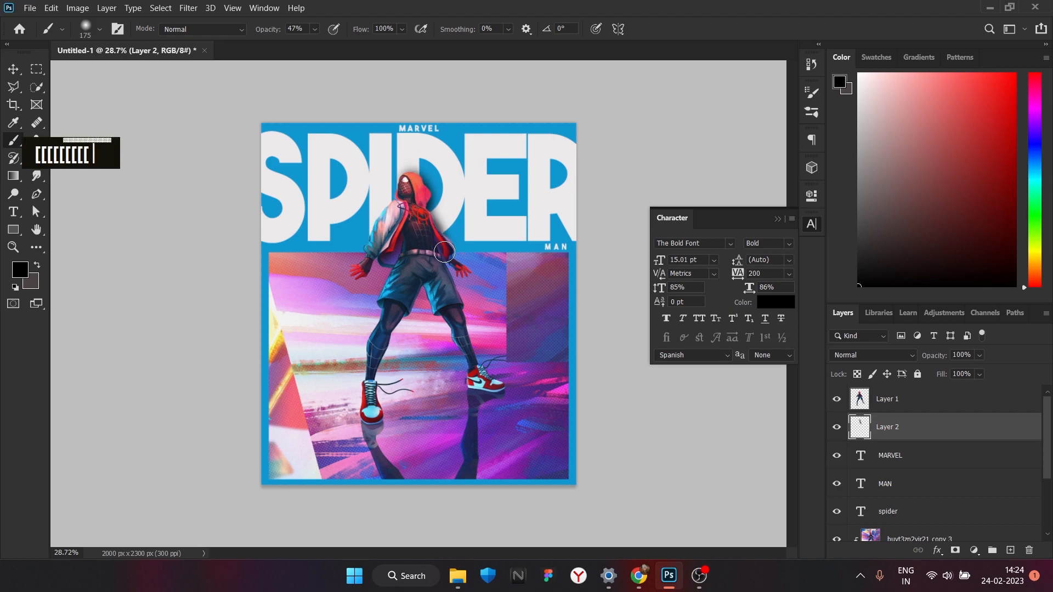
scroll(368, 285, "up", 3)
scroll(384, 253, "down", 4)
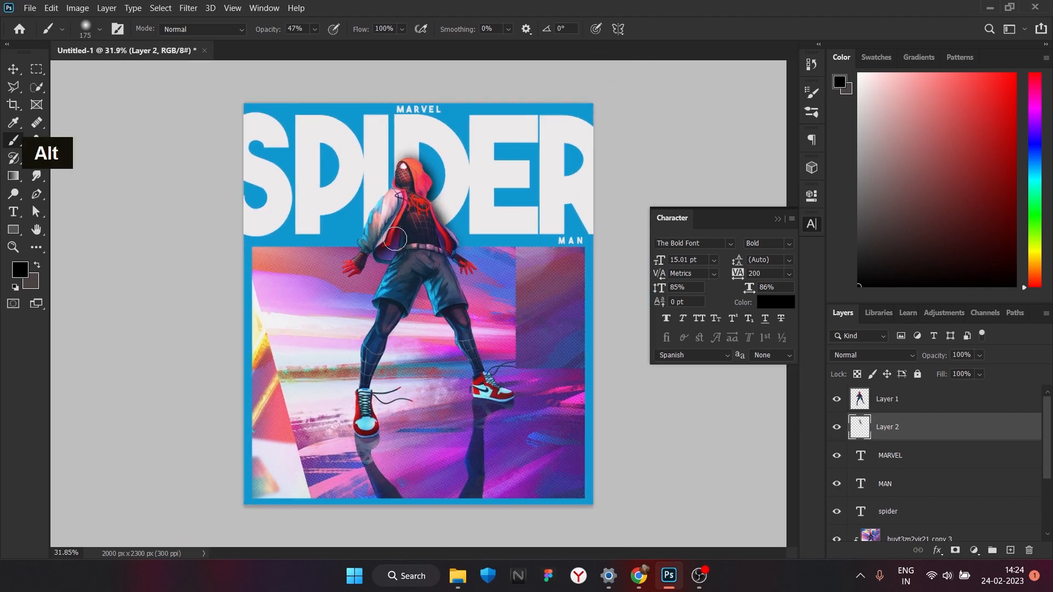
scroll(421, 208, "up", 2)
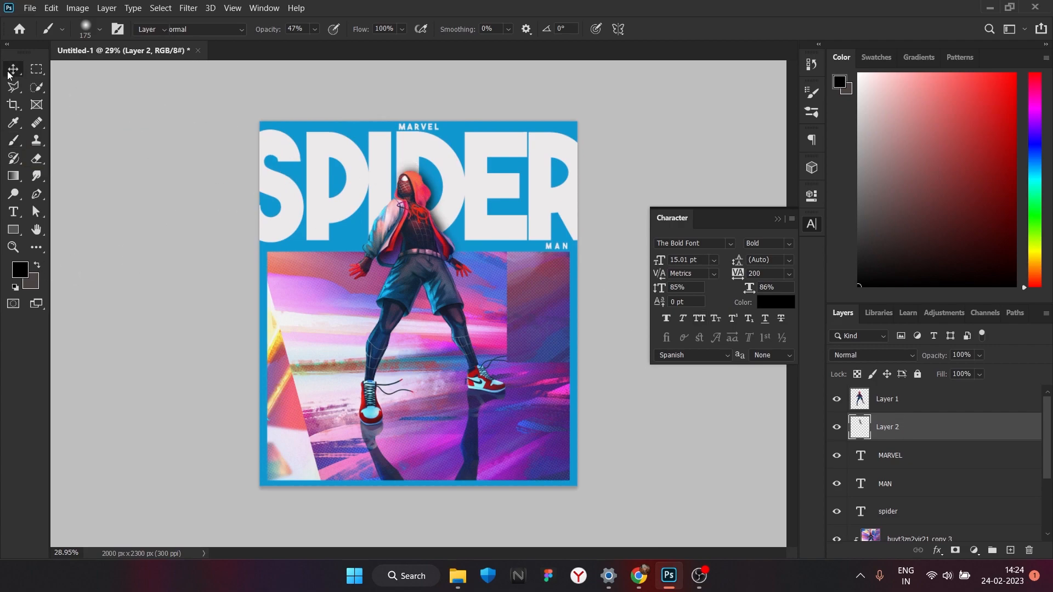
Add a Lorem Ipsum text over the artwork's left side in near-white at 11.01 pt with 120 tracking.
left_click(9, 71)
scroll(414, 194, "up", 1)
left_click(13, 213)
left_click(272, 300)
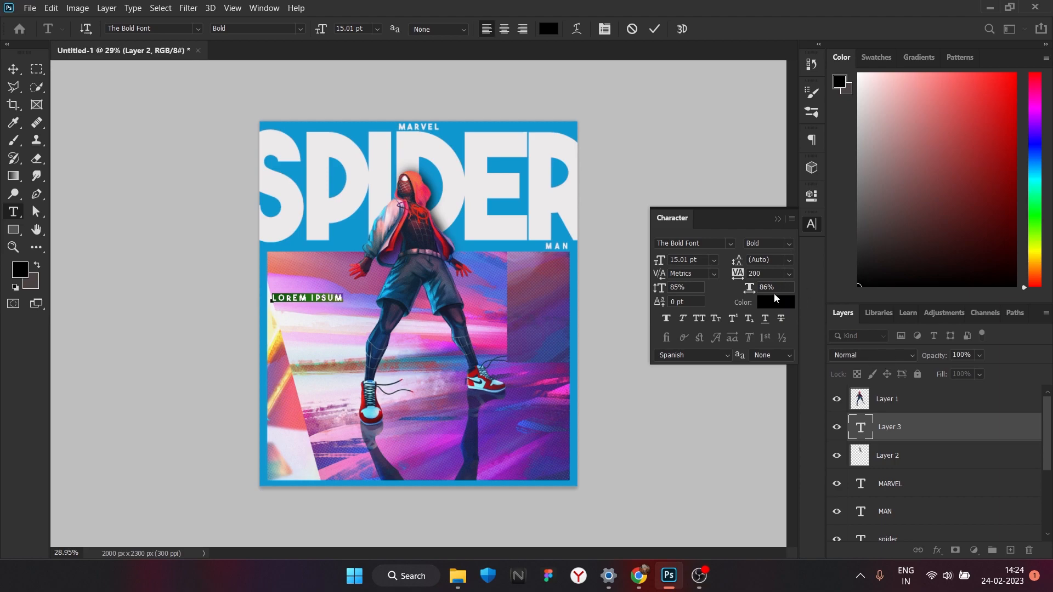
left_click(18, 71)
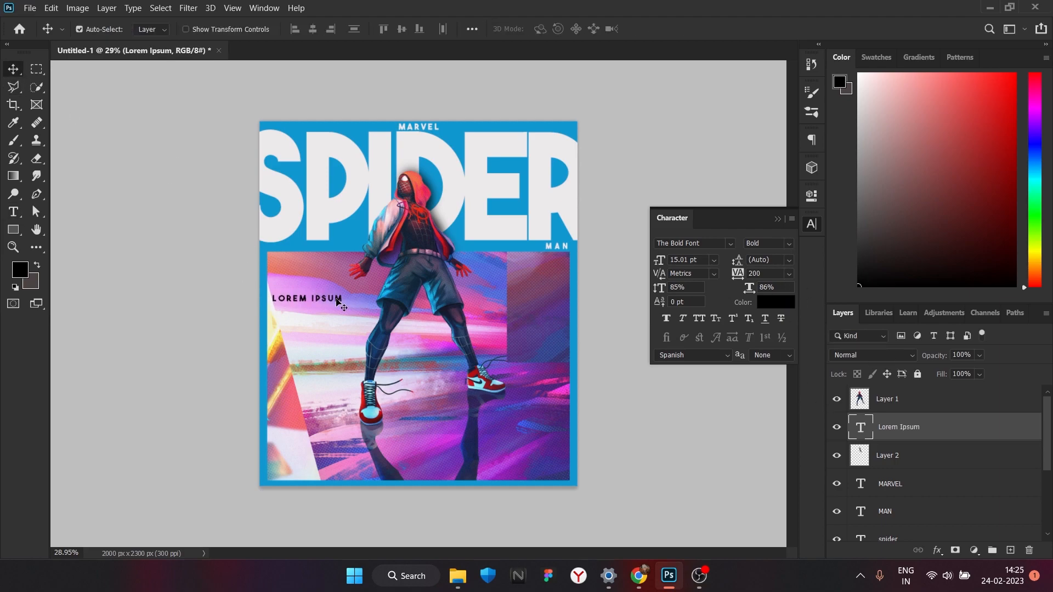
left_click(775, 302)
left_click(559, 231)
key("Return")
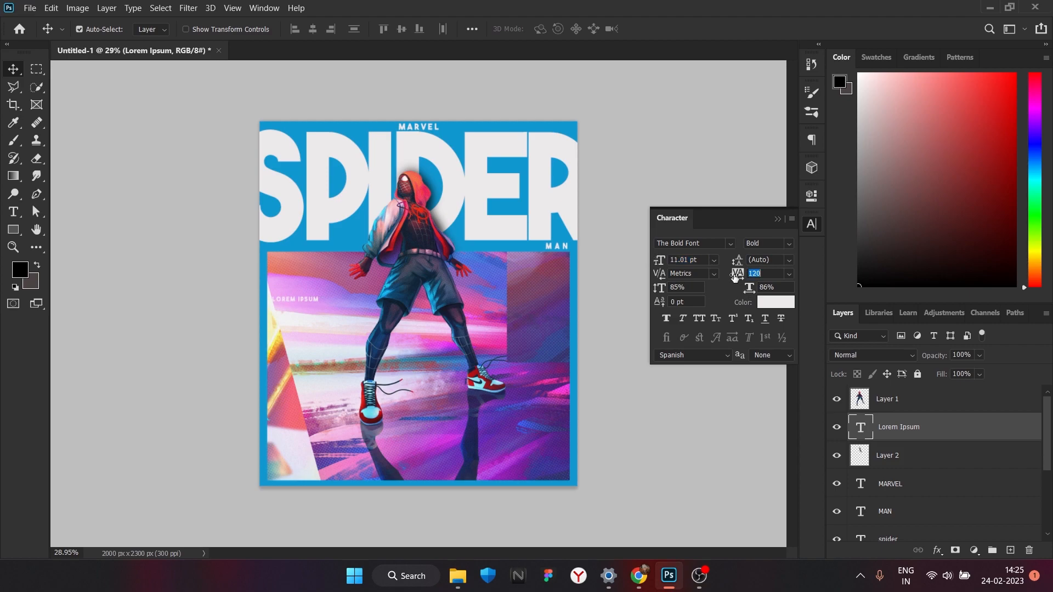
left_click(733, 243)
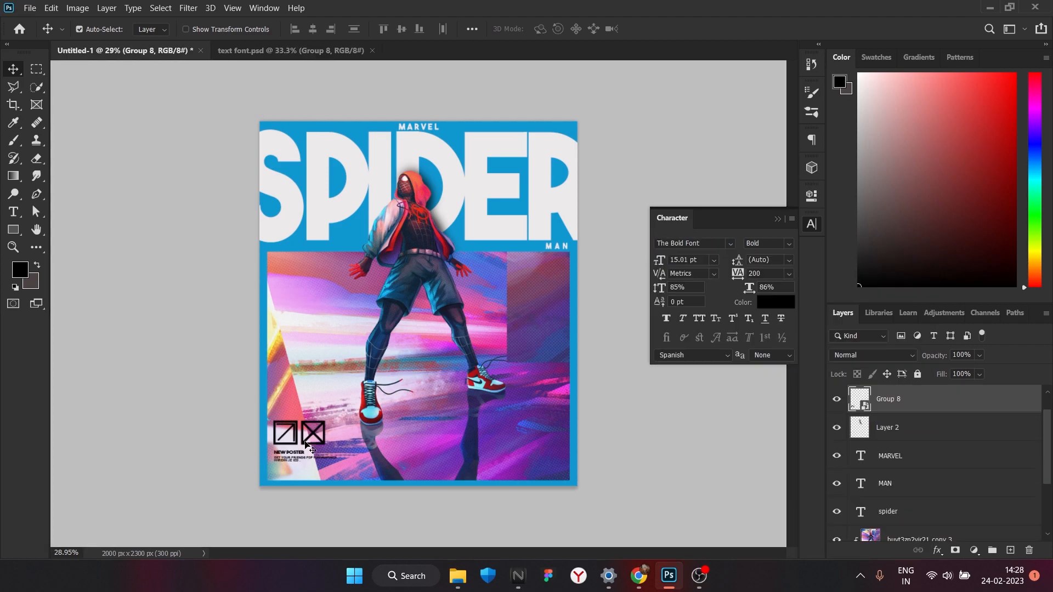
Move the NEW POSTER icon block into the artwork's lower-left corner and invert it to white.
left_click_drag(306, 443, 297, 455)
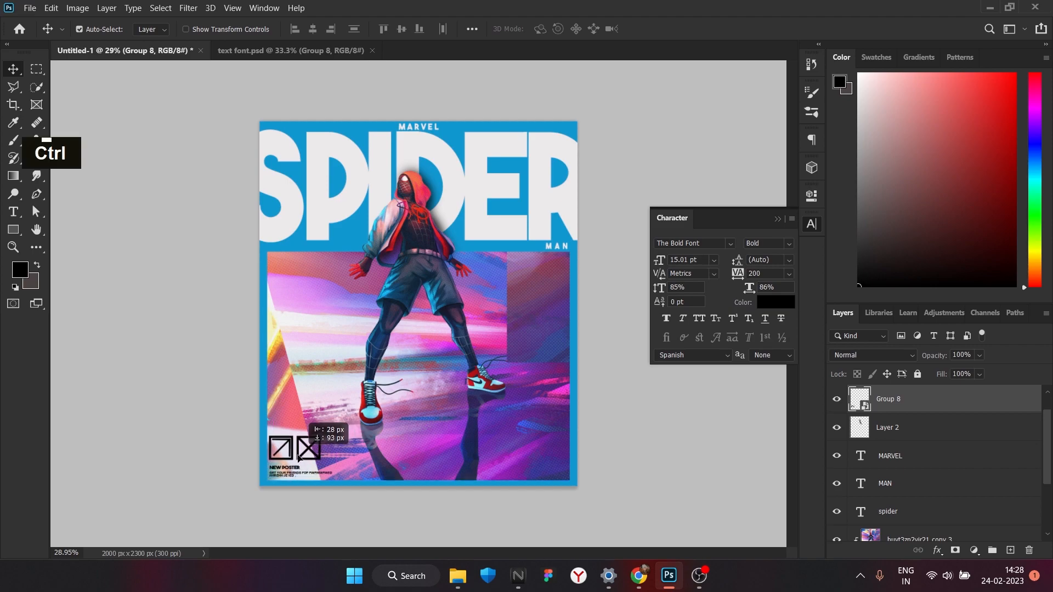
key("ctrl+i")
Try to bring the small caption and triangle shapes from text font.psd into the poster's lower-right corner as separate layers and invert them.
left_click(279, 51)
left_click_drag(500, 418, 580, 420)
left_click_drag(156, 53, 558, 459)
key("ctrl+i")
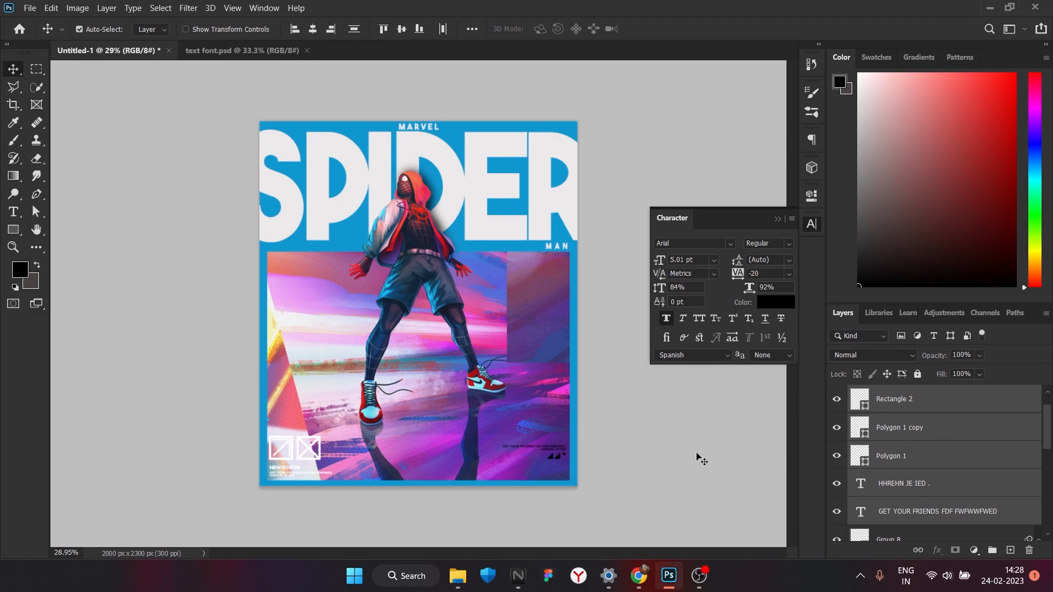
left_click(701, 458)
left_click(891, 456)
key("ctrl+i")
key("ctrl+z")
key("ctrl+z")
key("ctrl+z")
key("ctrl+z")
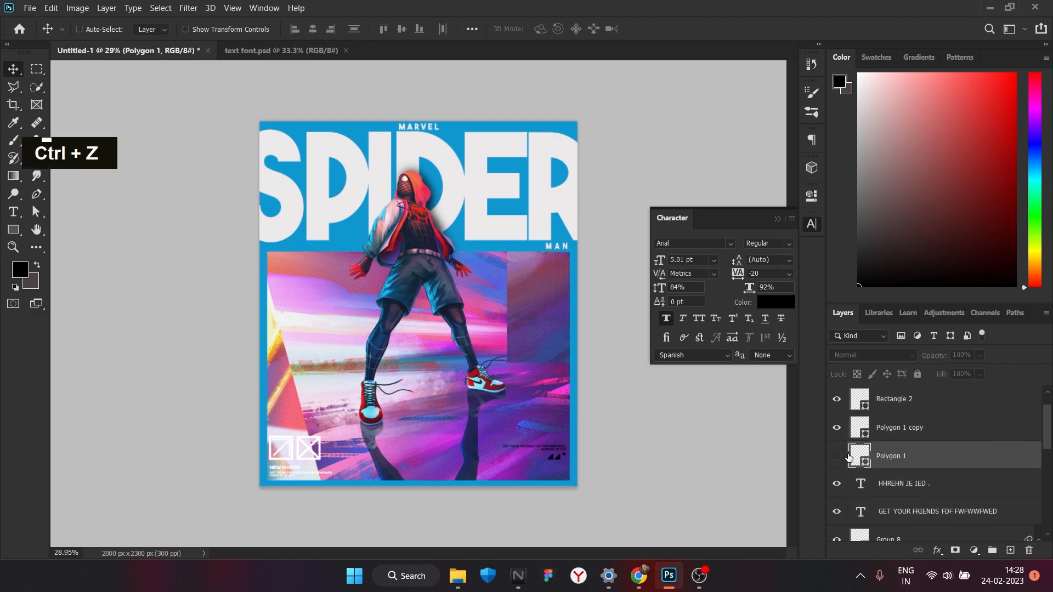
Bring the caption and triangles from text font.psd into the poster's lower-right area as one grouped smart object and invert it to white.
left_click(281, 50)
left_click_drag(498, 415, 556, 449)
key("ctrl+g")
right_click(935, 396)
left_click(864, 195)
key("ctrl+i")
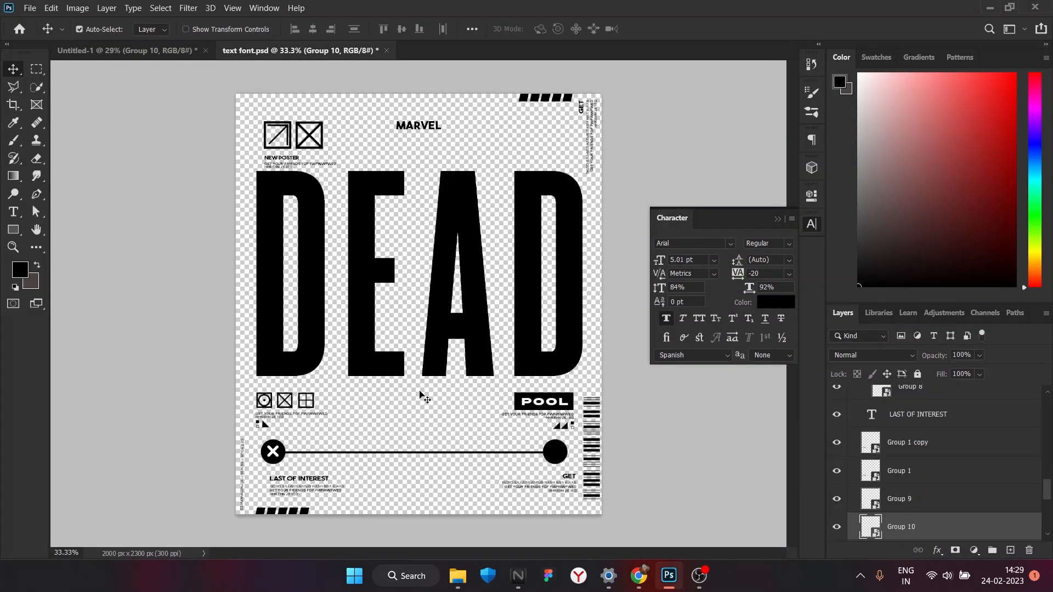
Bring the slanted stripe bar from text font.psd onto the poster's top edge near the right corner and invert it to white.
left_click(551, 128)
left_click_drag(551, 128, 204, 509)
key("super")
key("alt+Tab")
key("ctrl+i")
key("ctrl+i")
key("ctrl+i")
Duplicate the stripe bar and place the copy on the poster's bottom edge, left of centre.
key("ctrl+j")
key("ctrl+t")
left_click(557, 228)
left_click(665, 29)
left_click_drag(315, 484, 341, 479)
scroll(521, 253, "down", 3)
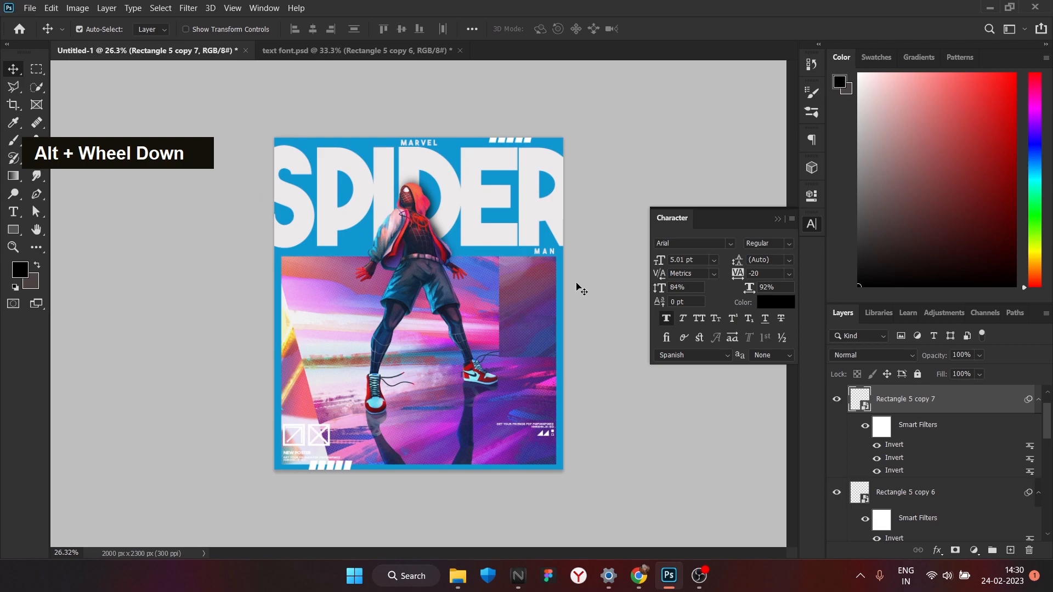
Bring the vertical barcode from text font.psd into the right side of the poster's artwork and invert it.
left_click(312, 51)
left_click_drag(593, 461, 521, 311)
key("ctrl+i")
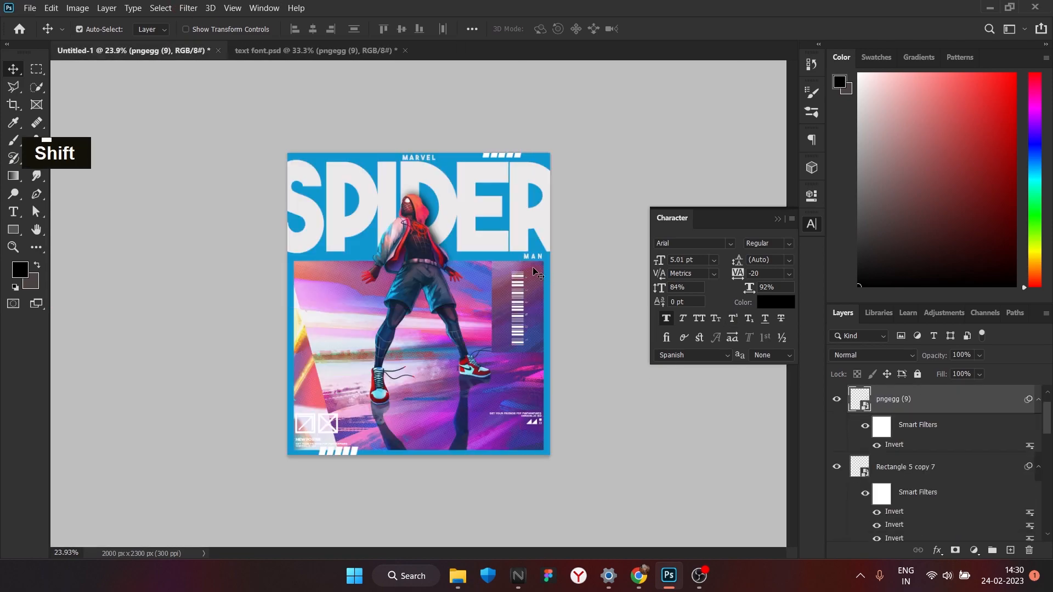
Turn the barcode horizontal, shrink it into the artwork's lower-right corner below the triangles, and invert it to white.
key("ctrl+t")
left_click(535, 241)
left_click_drag(545, 307, 534, 439)
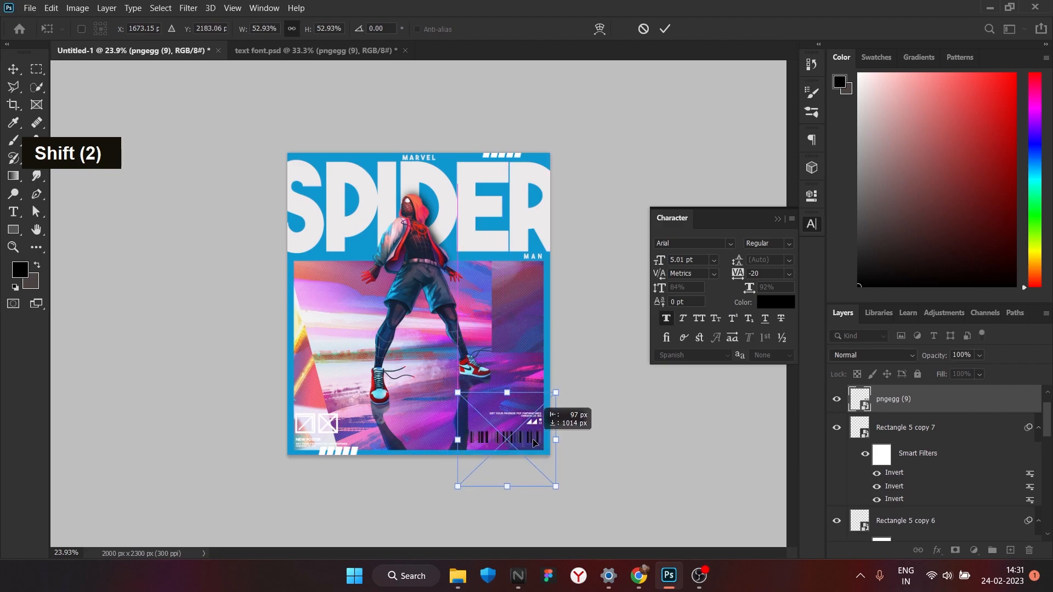
left_click_drag(556, 440, 536, 431)
left_click(665, 29)
key("ctrl+i")
Group the three square icons with their caption in text font.psd and convert the group to a smart object.
scroll(434, 371, "down", 1)
left_click(279, 52)
key("ctrl+g")
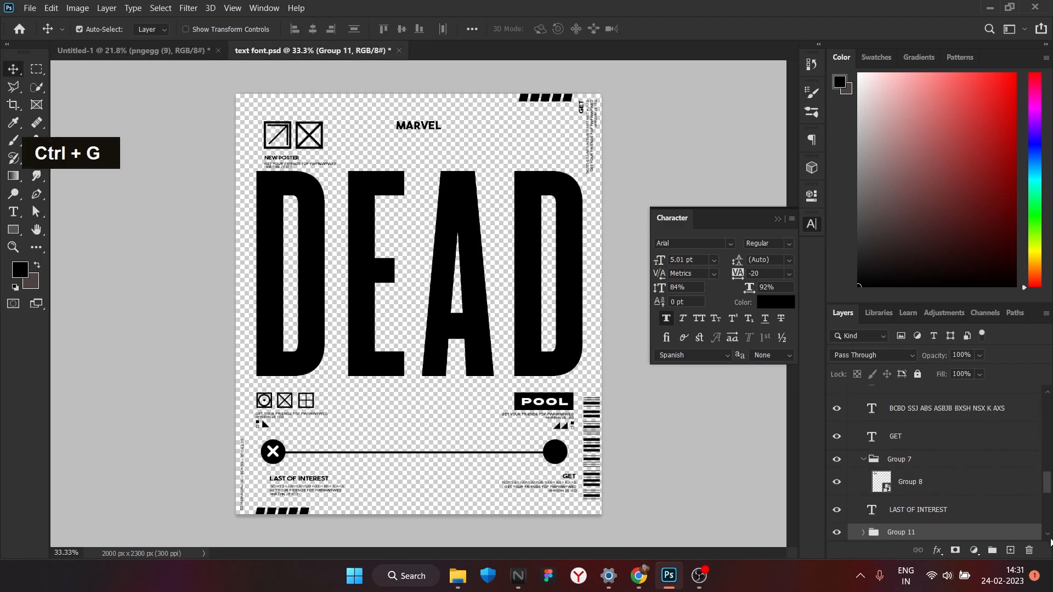
double_click(900, 525)
right_click(900, 525)
Bring the three-icon smart object into the poster artwork's upper-left corner and invert it to white.
left_click_drag(279, 406, 379, 346)
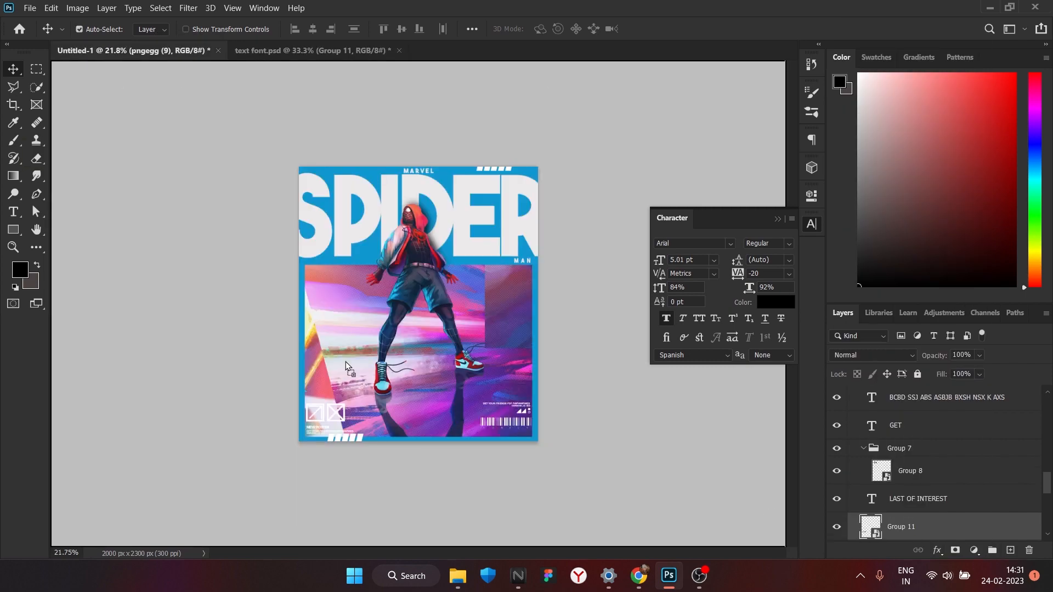
left_click_drag(475, 359, 338, 276)
key("ctrl+i")
scroll(933, 450, "down", 3)
Save the poster to the Desktop in Photoshop format under the file name "spider".
left_click(29, 8)
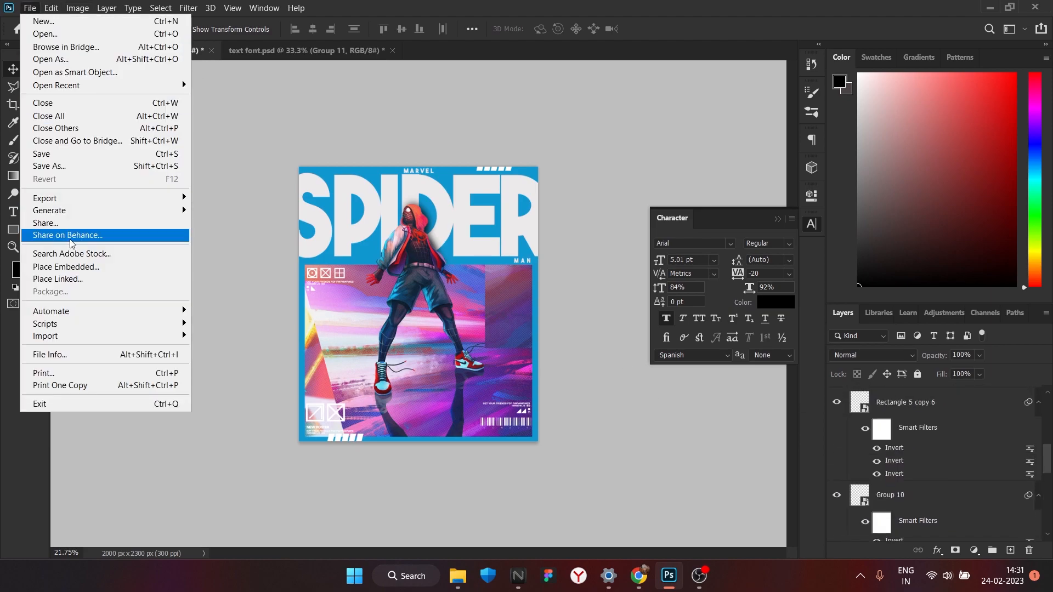
left_click(87, 166)
type("spid")
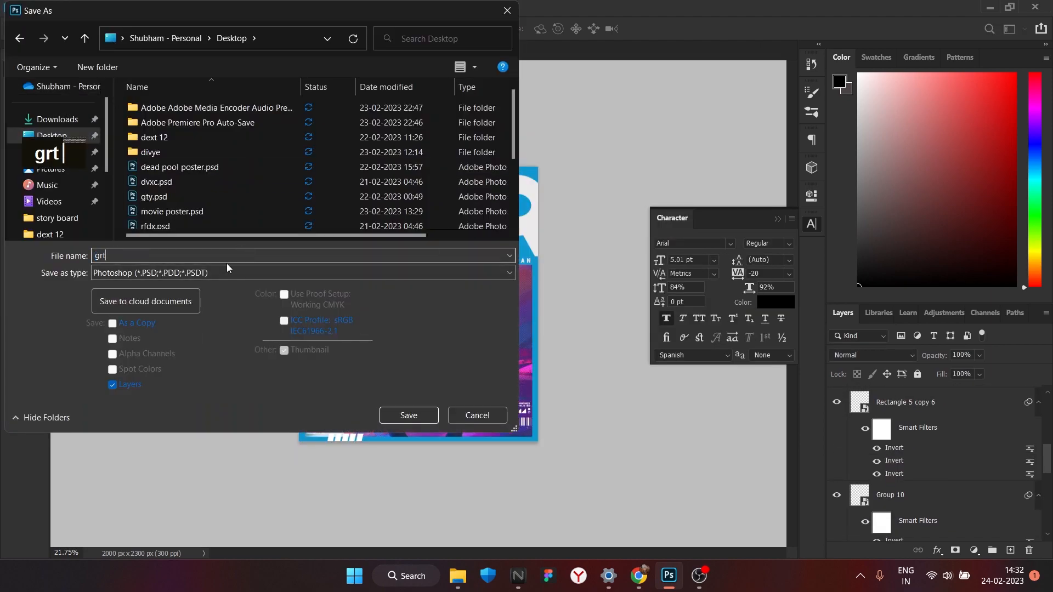
type("er")
left_click(409, 415)
scroll(395, 382, "up", 1)
Place the hooded-figure image from the Desktop into the poster and fit it over the artwork's right half.
left_click(1051, 581)
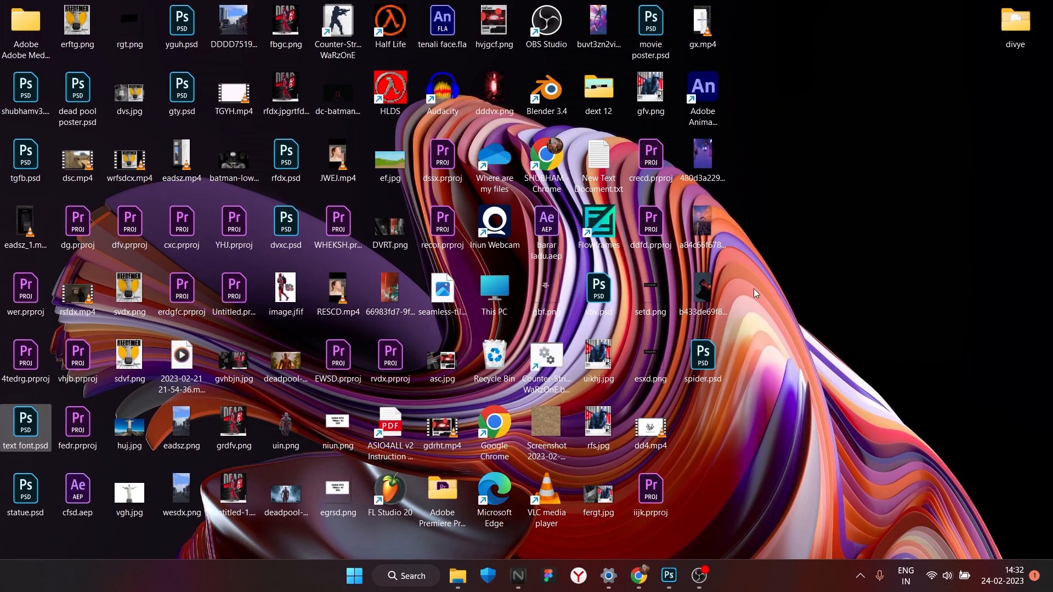
left_click(668, 576)
left_click_drag(631, 550, 450, 307)
left_click_drag(443, 301, 497, 340)
left_click_drag(472, 207, 472, 237)
left_click_drag(466, 340, 464, 333)
Clip the hooded-figure image directly above the purple artwork layer and set its blend mode to Subtract.
scroll(921, 435, "up", 5)
mouse_move(928, 433)
left_mouse_down()
mouse_move(921, 576)
mouse_move(932, 459)
mouse_move(955, 404)
left_mouse_up()
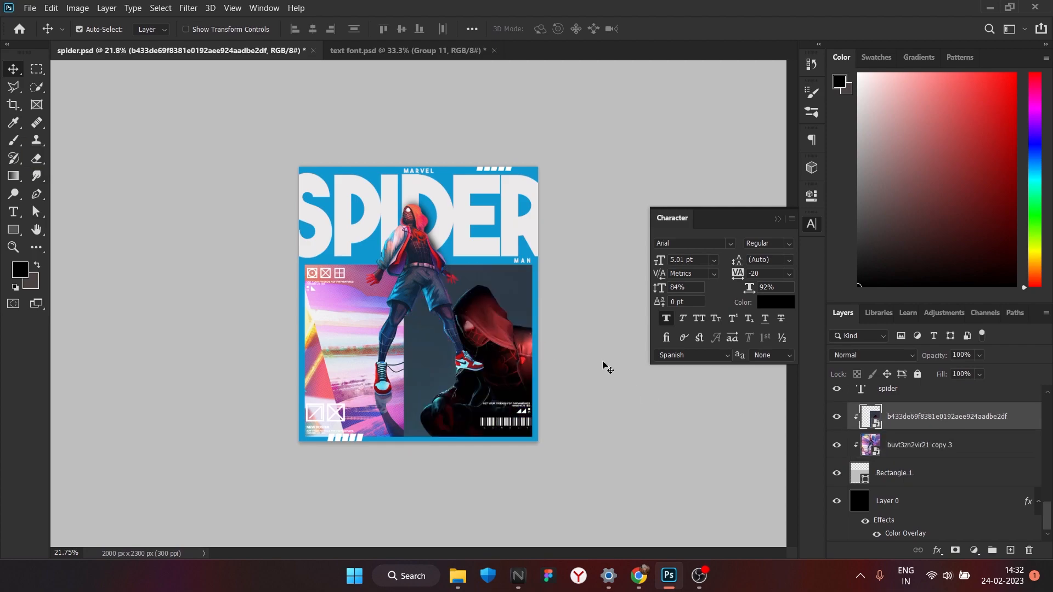
left_click(874, 355)
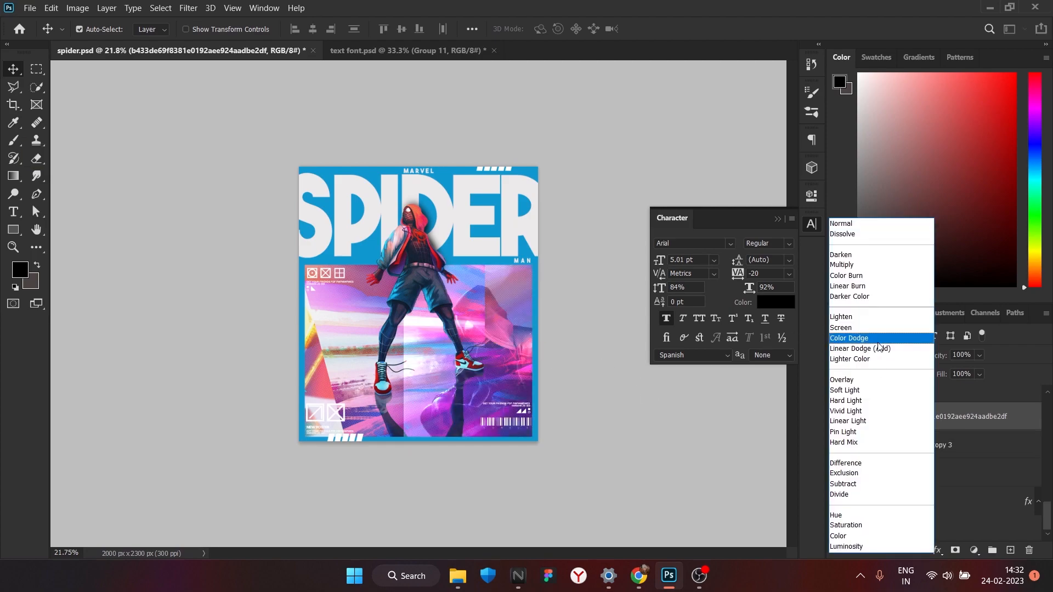
left_click(884, 488)
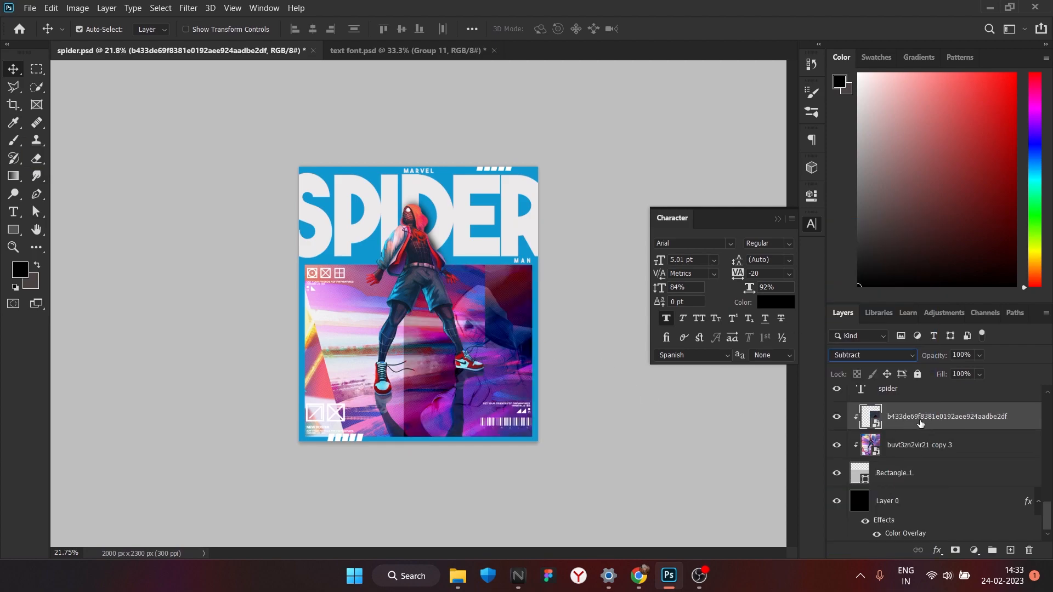
Add a layer mask to the hooded-figure image and paint black with an enlarged brush to fade its left edge.
left_click(956, 551)
left_click(20, 145)
mouse_move(396, 329)
left_mouse_down()
mouse_move(402, 508)
mouse_move(406, 318)
left_mouse_up()
key("]")
key("]")
key("]")
key("]")
key("]")
left_click(11, 67)
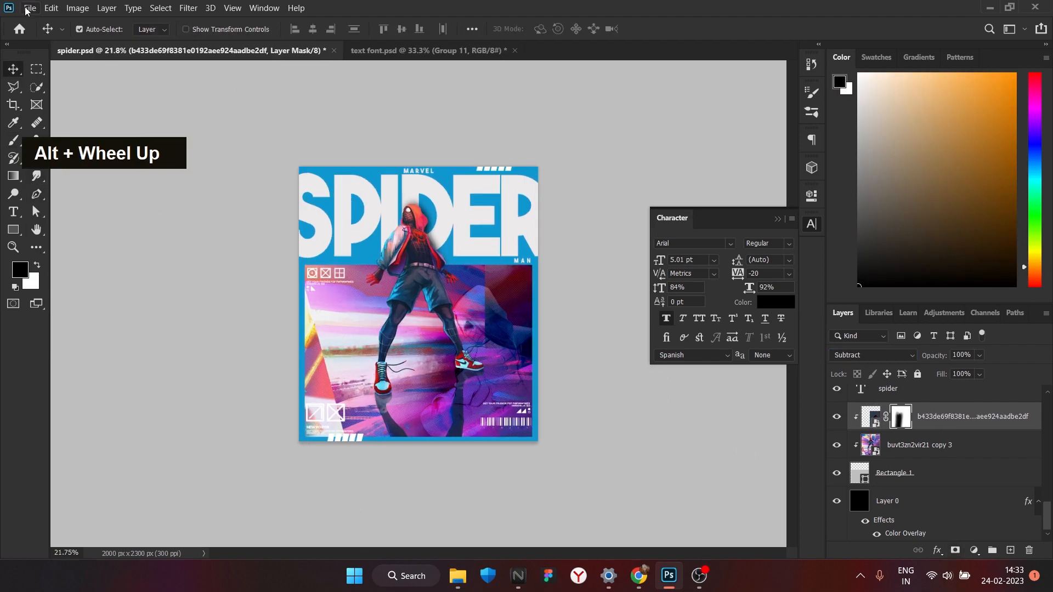
Convert all layers except the cut-out figure's Layer 1 into a single smart object.
scroll(936, 436, "up", 10)
left_click(939, 413)
scroll(940, 409, "down", 3)
scroll(940, 409, "down", 10)
left_click(944, 504, "shift")
right_click(944, 504)
key("Escape")
scroll(932, 461, "up", 15)
left_click(927, 432, "ctrl")
right_click(928, 432)
left_click(841, 133)
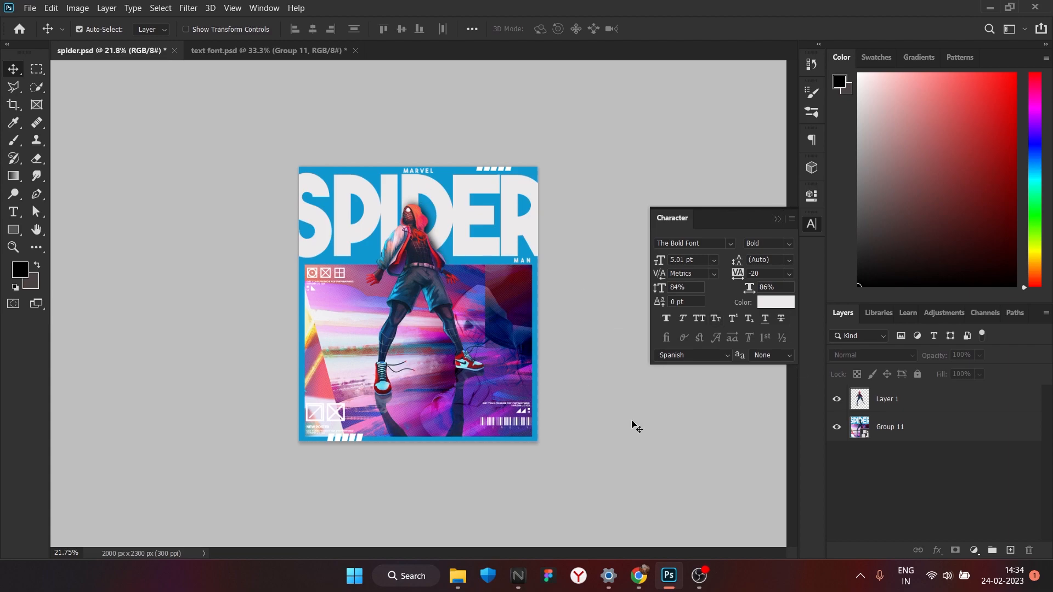
Switch to File Explorer and open the r1 folder of ripped-paper images in Downloads.
left_click(458, 576)
left_click(44, 154)
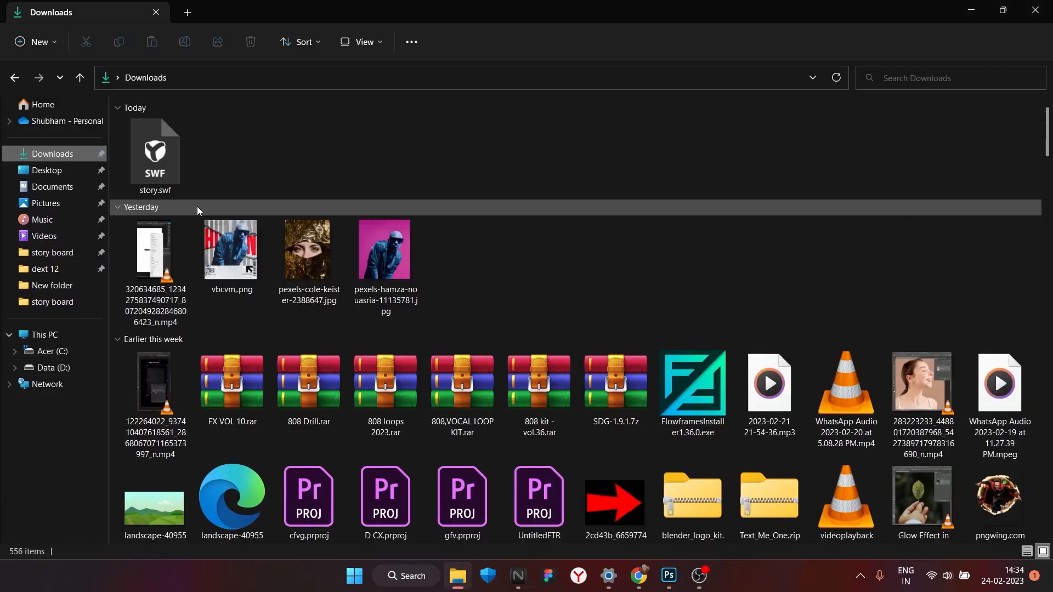
scroll(380, 329, "down", 20)
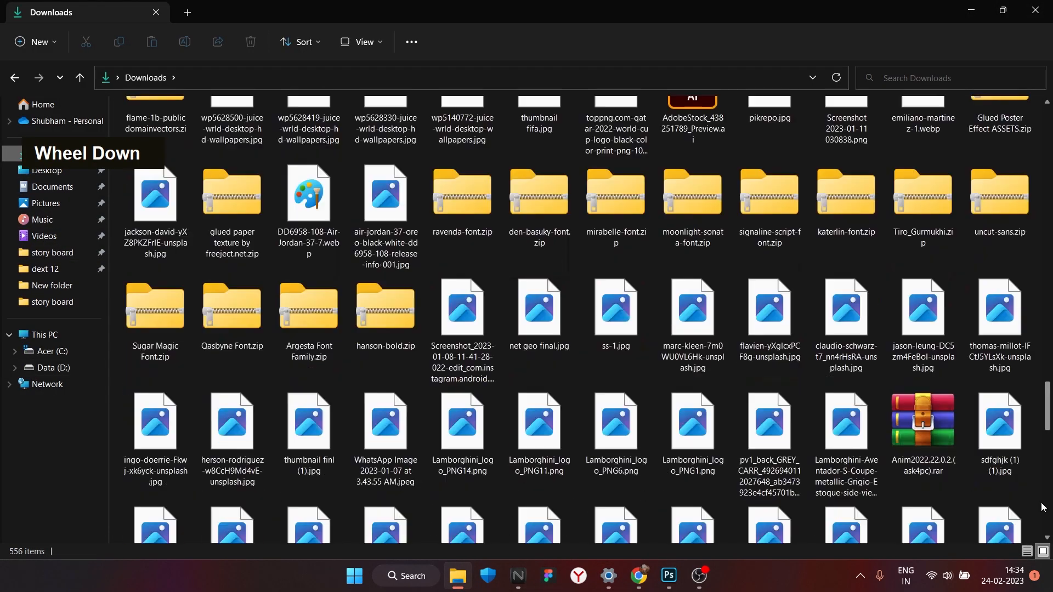
double_click(232, 481)
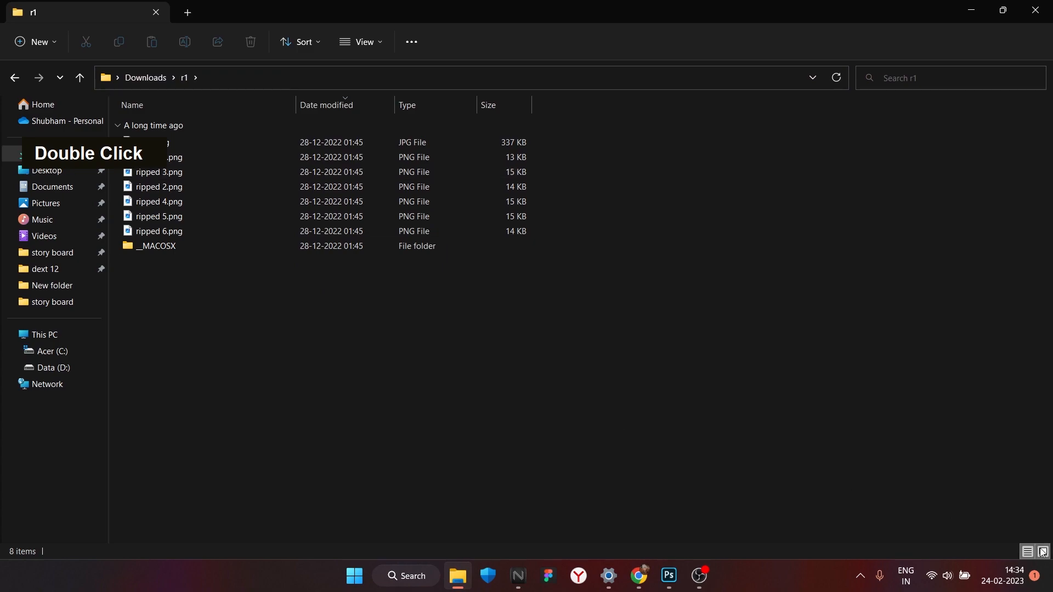
Place ripped 6.png over the poster's lower part, scaled to 147.23% width and 240.14% height and rotated to -15°.
left_click_drag(618, 171, 516, 389)
left_click_drag(308, 475, 524, 475)
left_click_drag(601, 290, 577, 332)
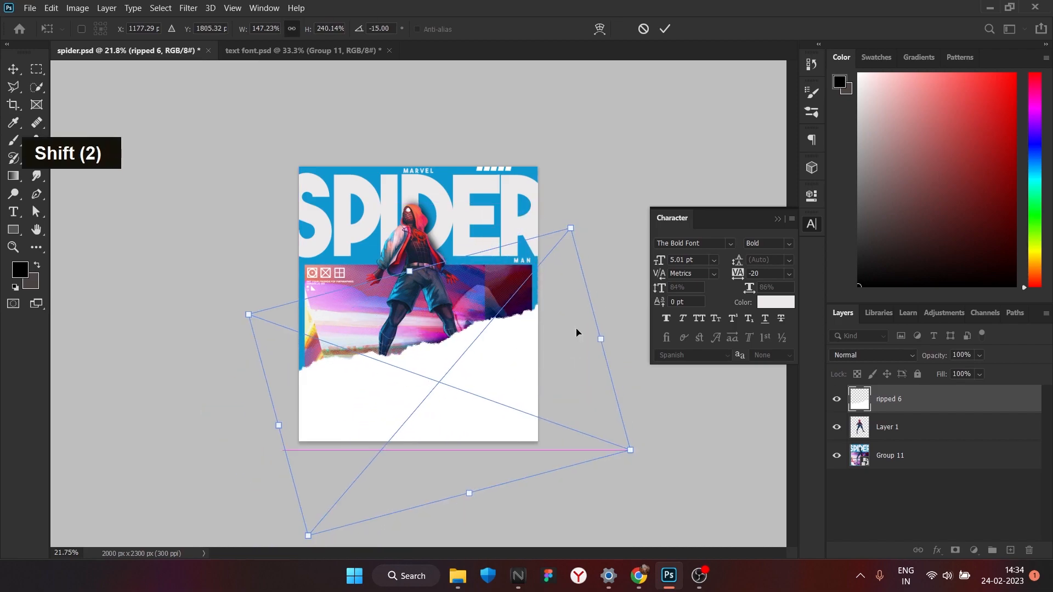
left_click(664, 30)
Add a copy of the ripped 6 piece, rotated 180°, over the poster's upper part with a diagonal gap between the pieces.
key("ctrl+j")
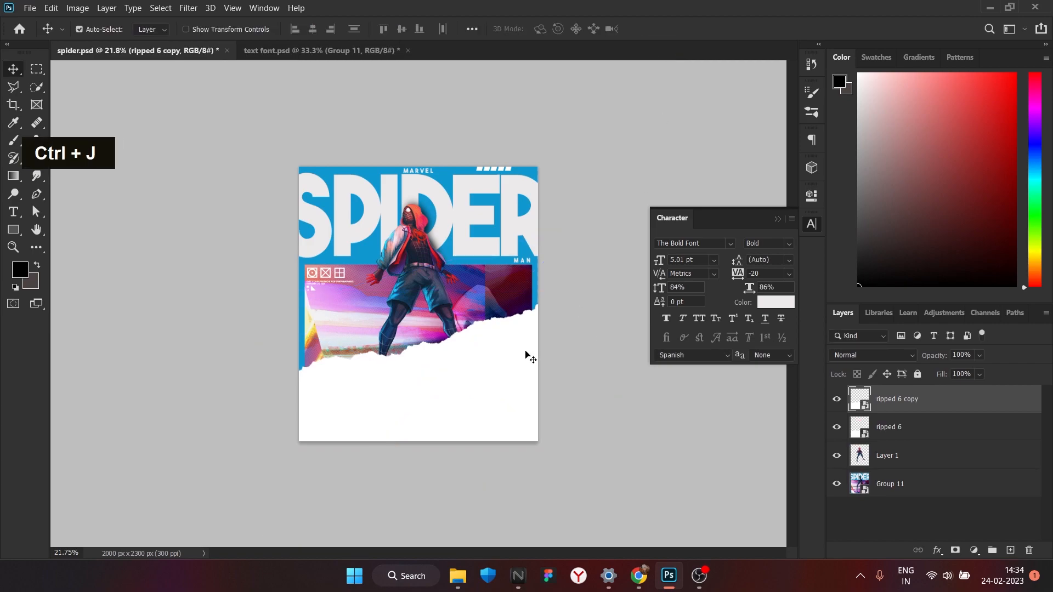
left_click_drag(526, 355, 506, 256)
right_click(504, 247)
left_click(513, 253)
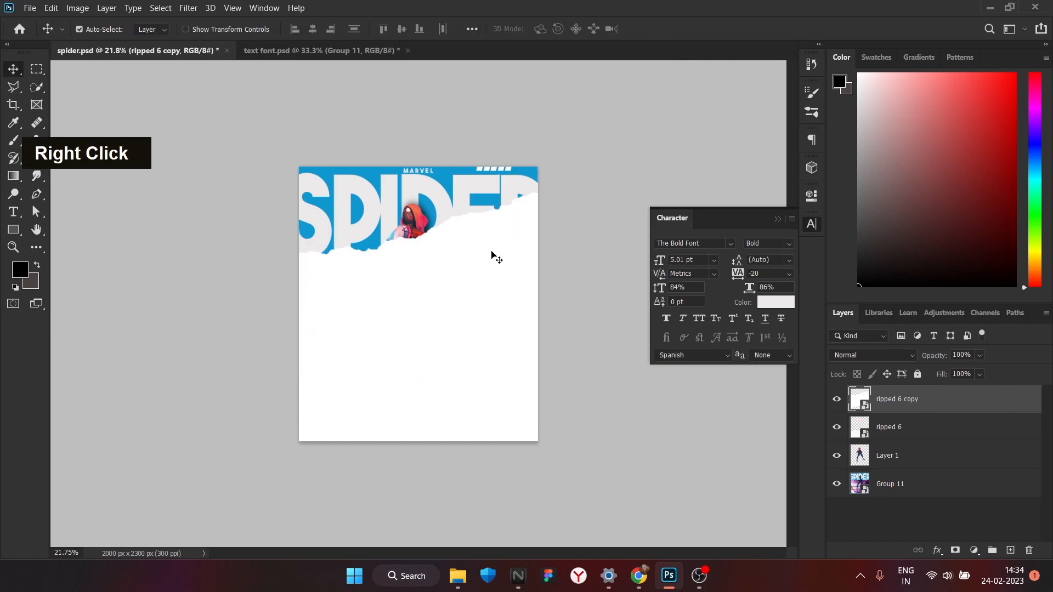
key("ctrl+t")
right_click(504, 256)
left_click(534, 355)
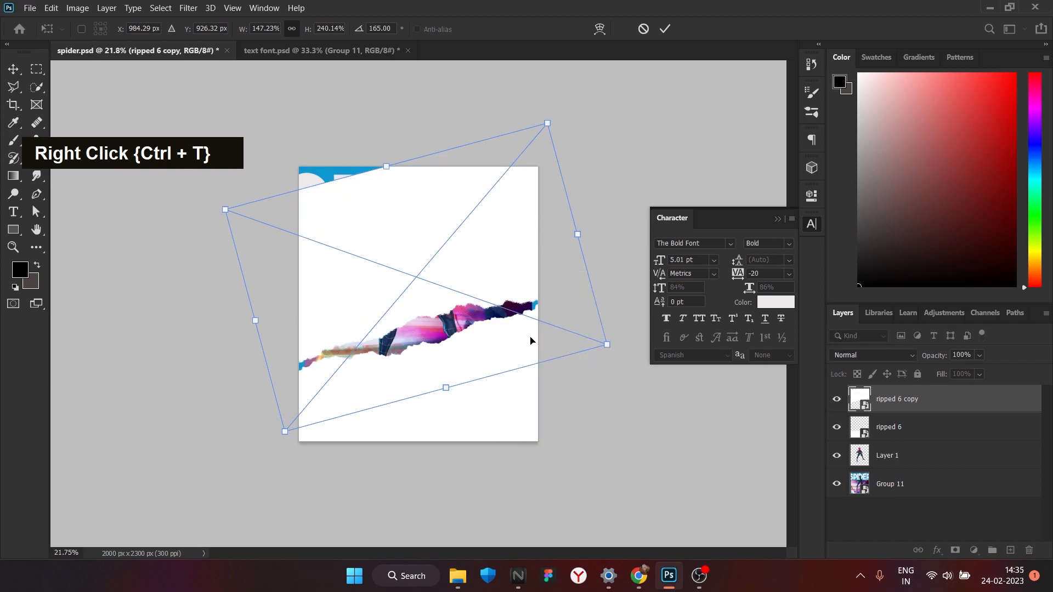
left_click(665, 29)
left_click_drag(434, 230, 416, 162)
left_click_drag(477, 330, 461, 203)
Try moving both ripped-paper layers beneath Group 11 and duplicate Group 11.
left_click(900, 430, "shift")
right_click(900, 430, "shift")
left_click(812, 297)
left_click_drag(928, 403, 939, 501)
right_click(929, 432)
left_click(948, 425)
key("ctrl+j")
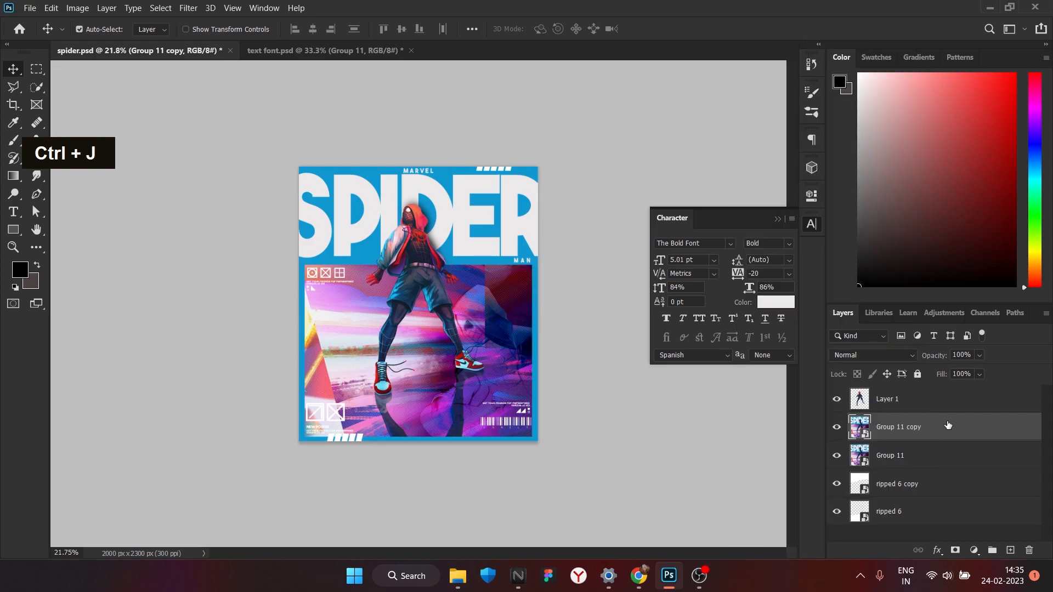
Try a Hue/Saturation adjustment with Saturation at -100 directly above Group 11.
right_click(935, 461)
left_click(940, 520)
left_click(975, 550)
left_click(982, 443)
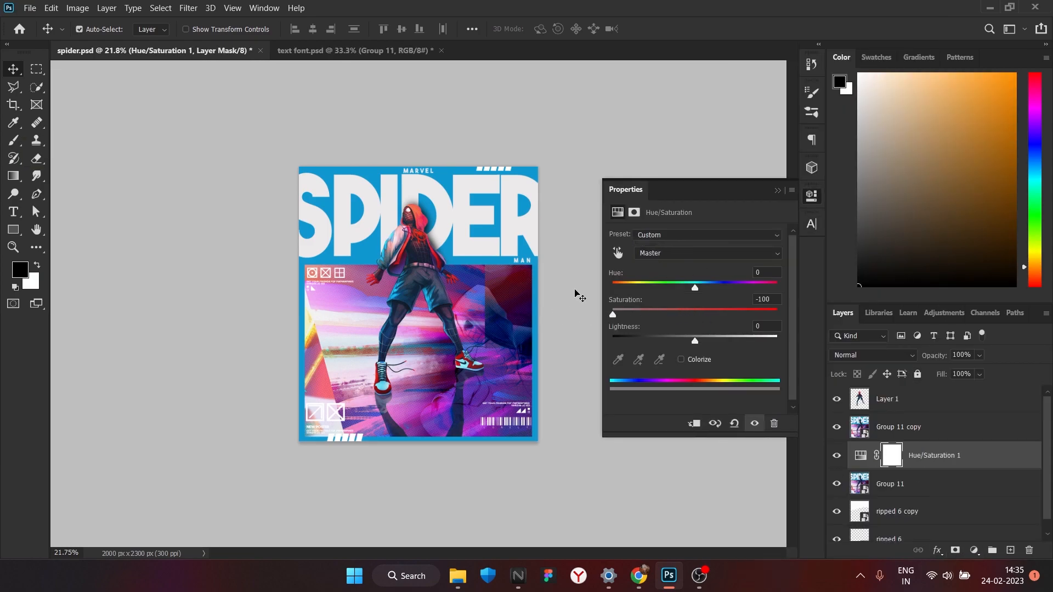
left_click(777, 191)
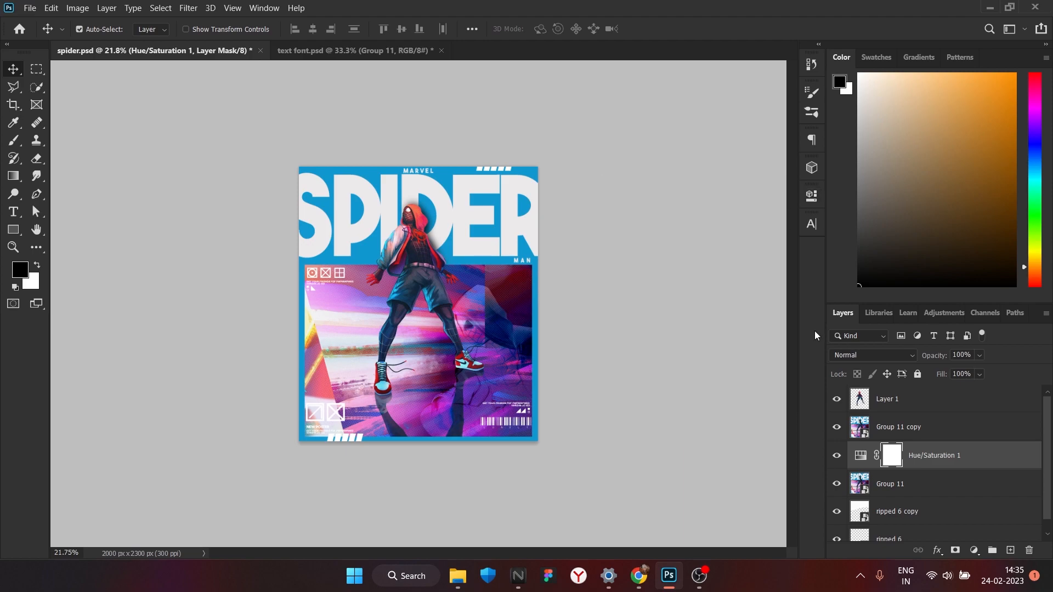
Try converting the Hue/Saturation adjustment and Group 11 into a smart object clipped to ripped 6 copy, with Group 11 copy placed below it.
right_click(921, 487)
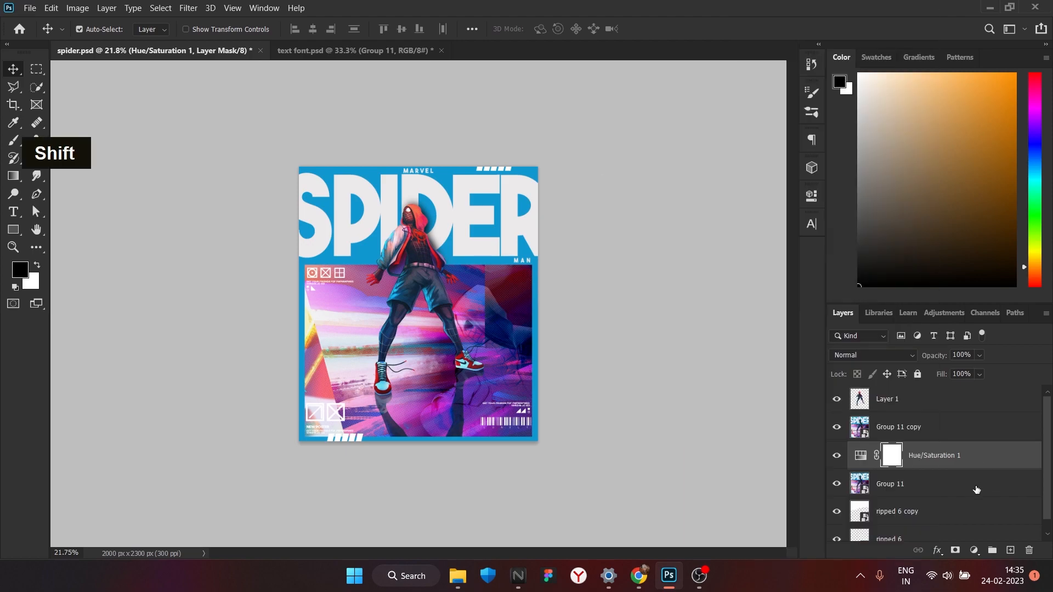
right_click(924, 485, "shift")
left_click(904, 130)
right_click(945, 491)
left_click(844, 326)
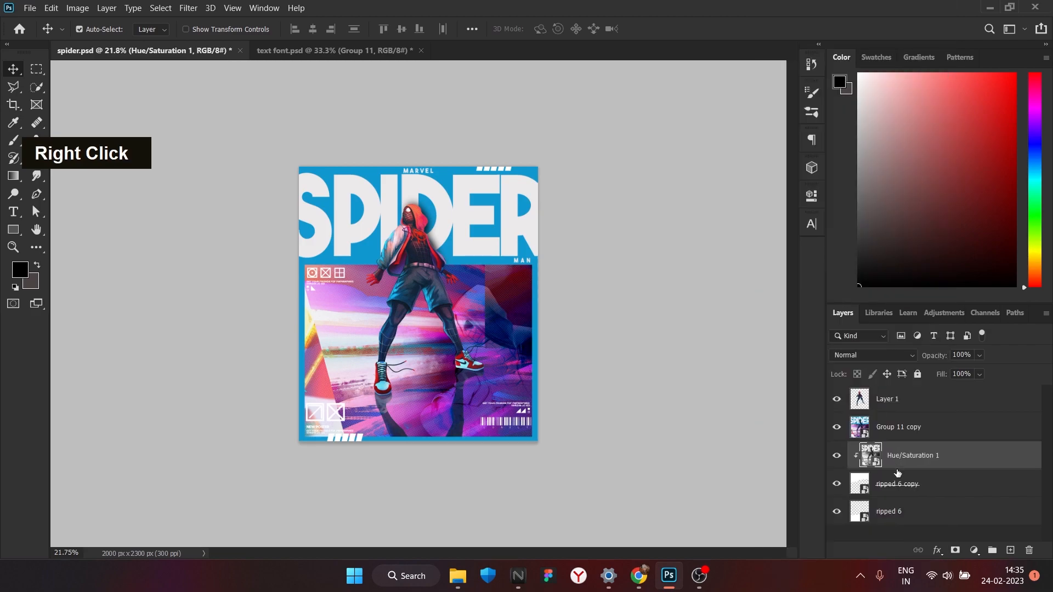
left_click_drag(935, 445, 936, 501)
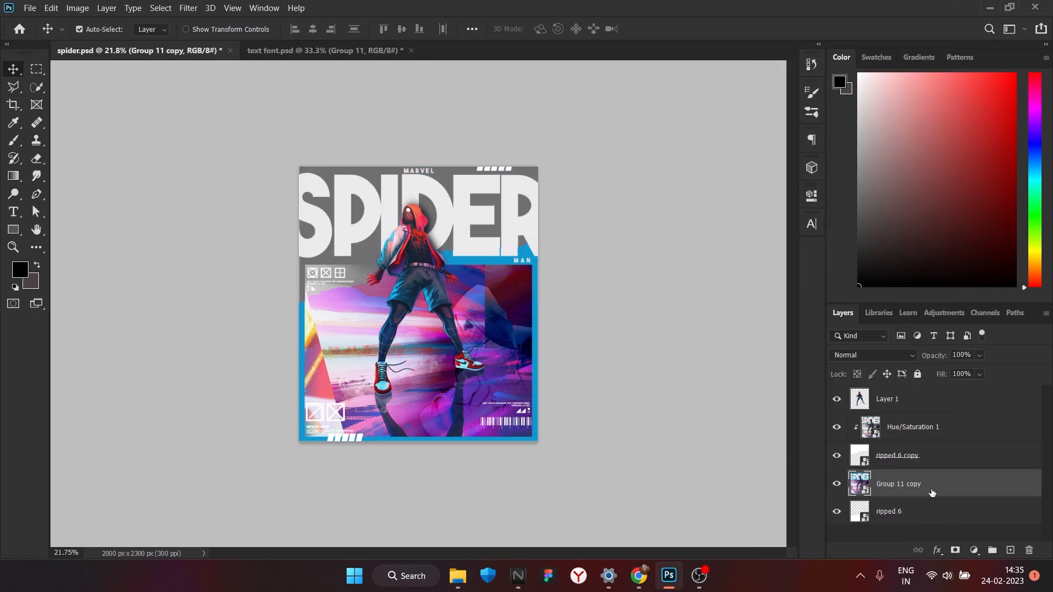
Undo the desaturated-artwork attempt, including its clipping, adjustment, duplicate and layer-order changes.
key("ctrl+z")
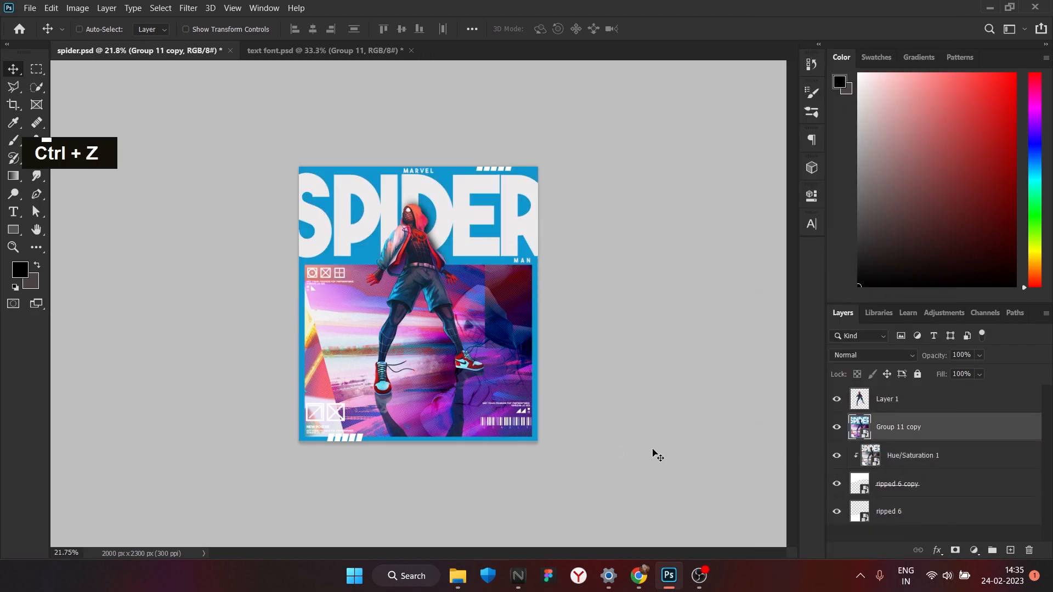
key("ctrl+z")
key("ctrl+z")
scroll(823, 493, "up", 1)
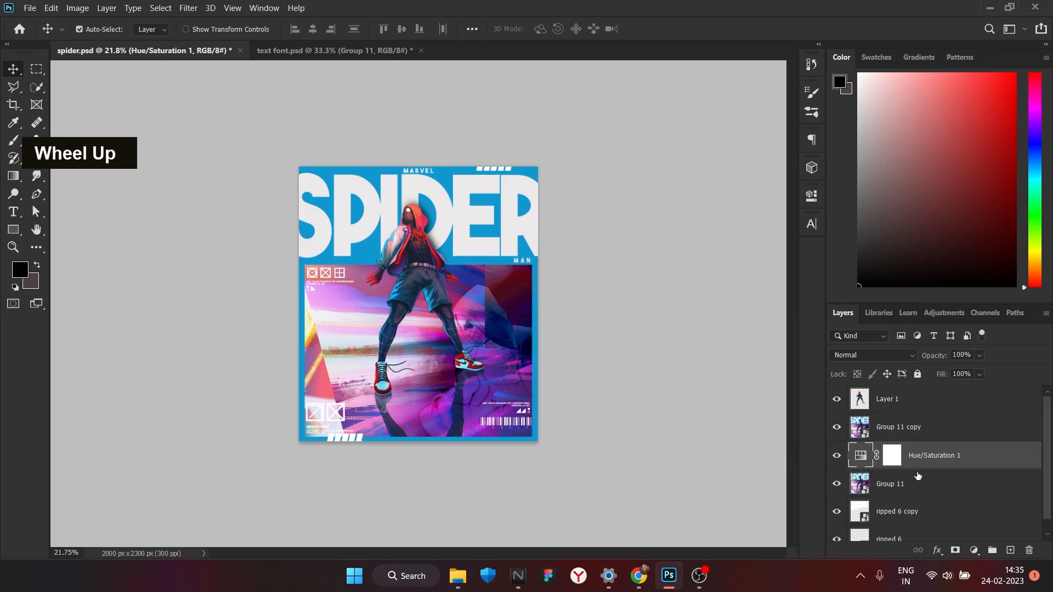
key("ctrl+z")
key("ctrl+z")
key("ctrl+z")
Release the clipping mask on the two ripped-paper layers and convert them into one smart object.
right_click(938, 416)
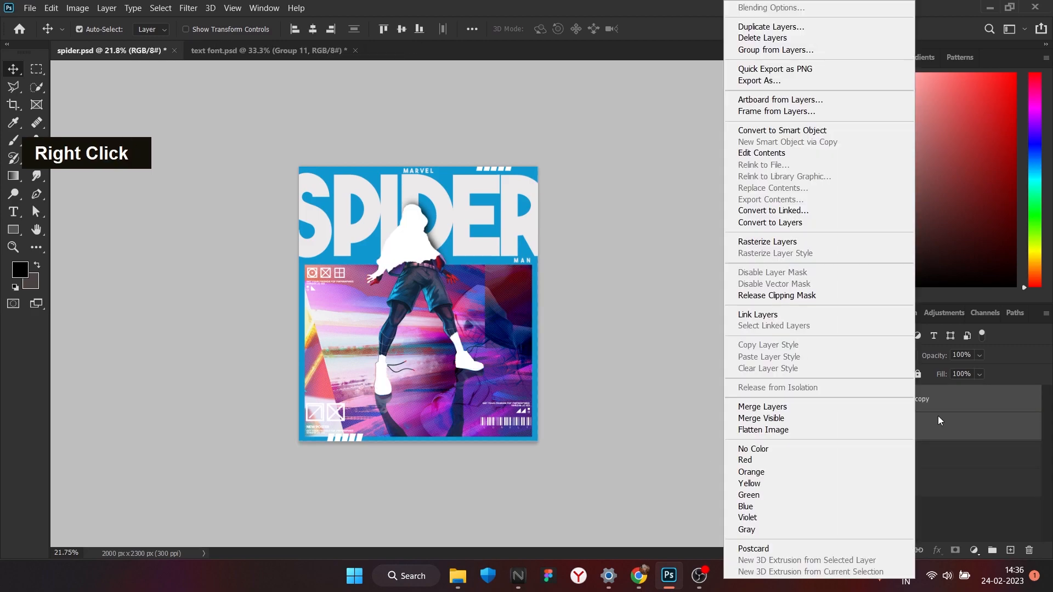
right_click(943, 412)
left_click(811, 295)
right_click(933, 415)
left_click(855, 130)
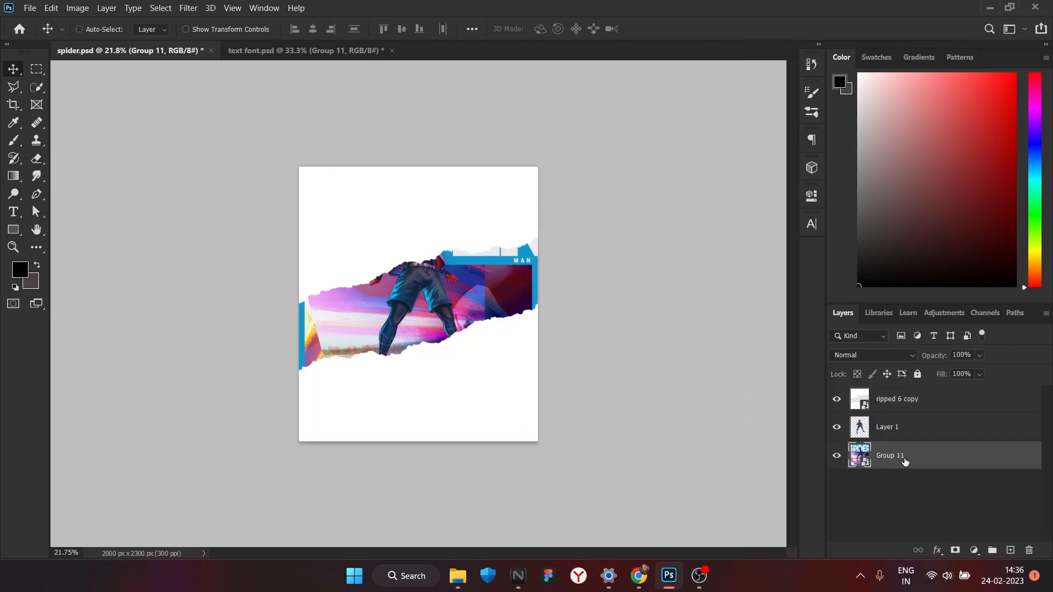
Duplicate the Group 11 poster artwork layer.
key("ctrl+j")
left_click(938, 550)
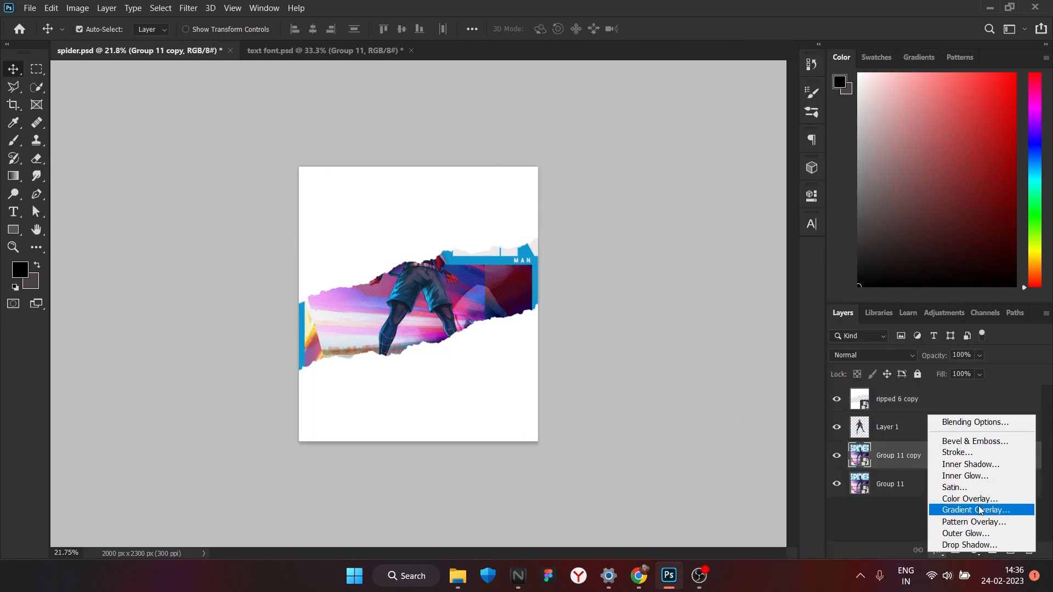
left_click(990, 499)
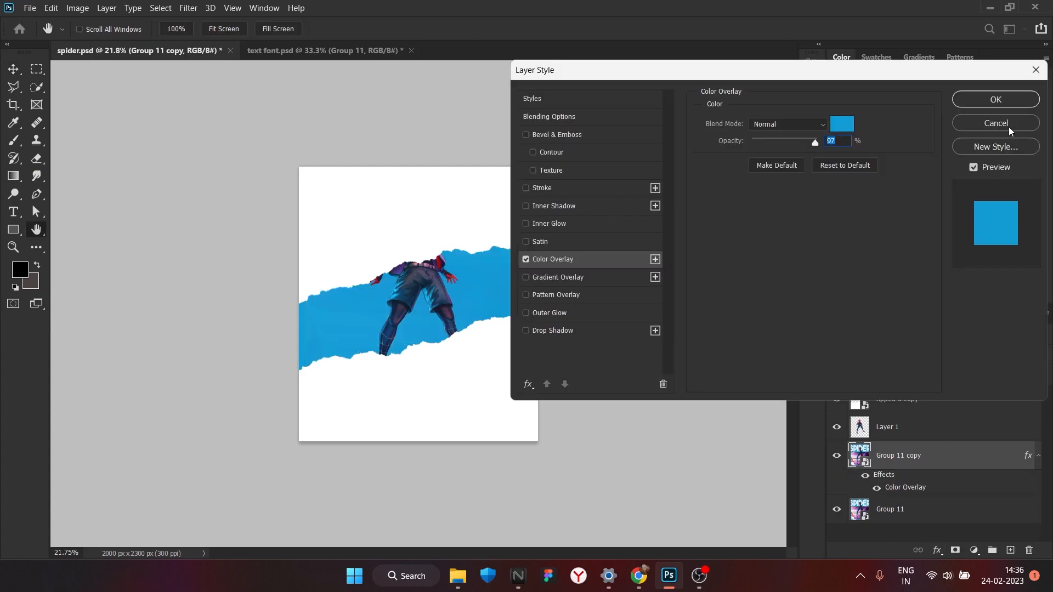
key("Escape")
Add a Hue/Saturation adjustment above Group 11 copy with Saturation at -100.
left_click(974, 550)
left_click(975, 425)
left_click_drag(694, 314, 544, 313)
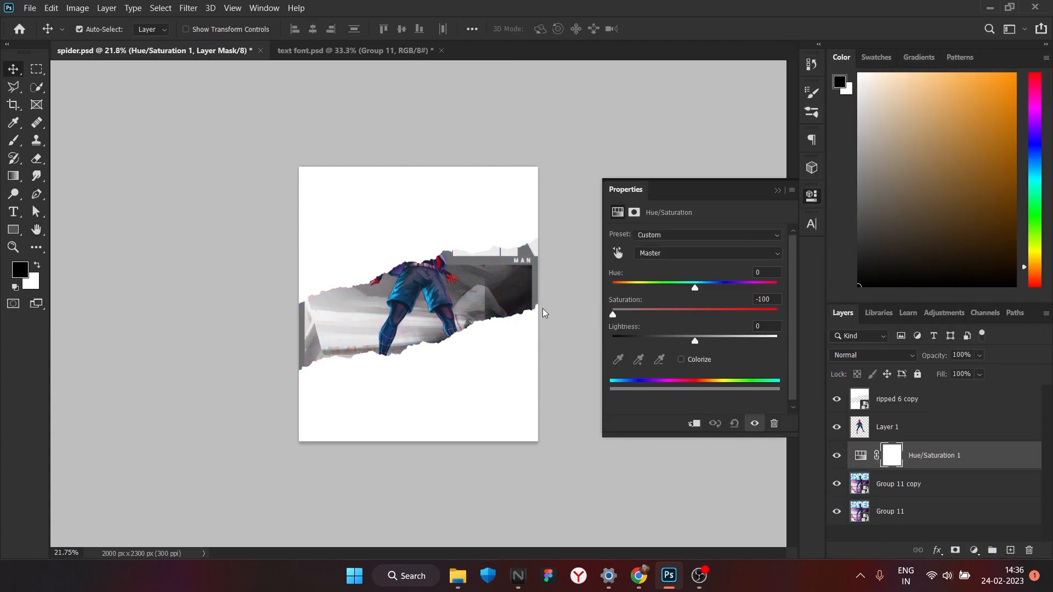
left_click(777, 191)
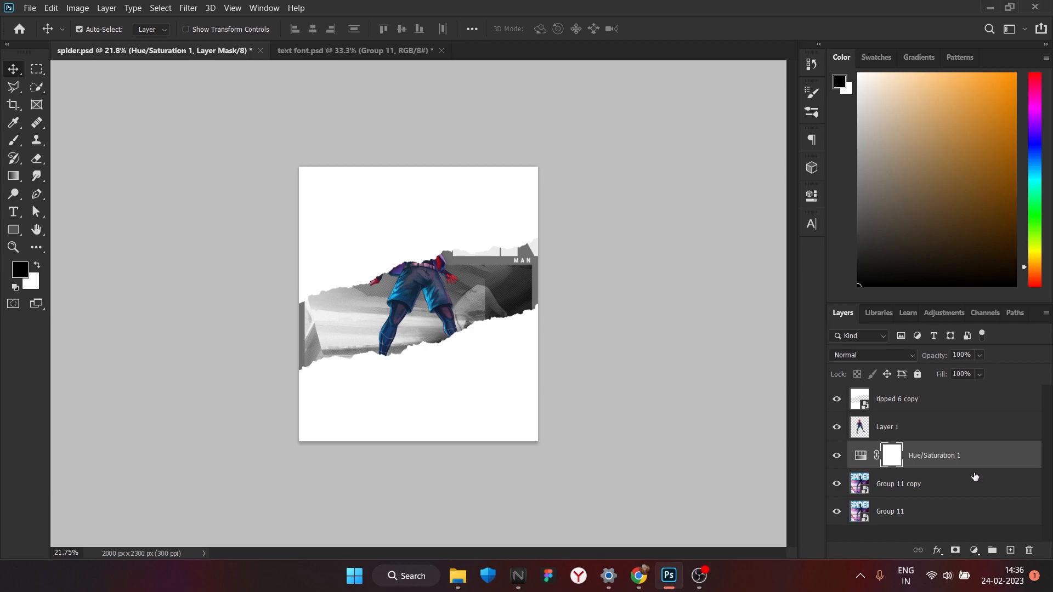
Convert the Hue/Saturation adjustment and Group 11 copy into a single smart object.
left_click(972, 491, "shift")
right_click(971, 490)
left_click(899, 131)
Move ripped 6 copy beneath the grayscale artwork and clip the artwork to the ripped-paper shape.
left_click_drag(928, 400, 935, 452)
right_click(954, 454)
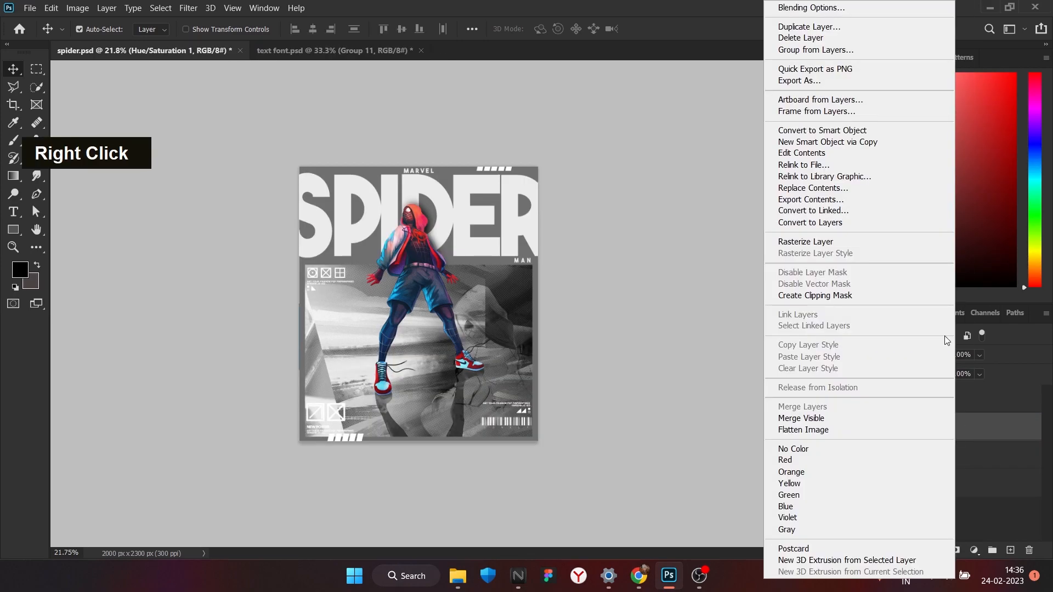
left_click(890, 295)
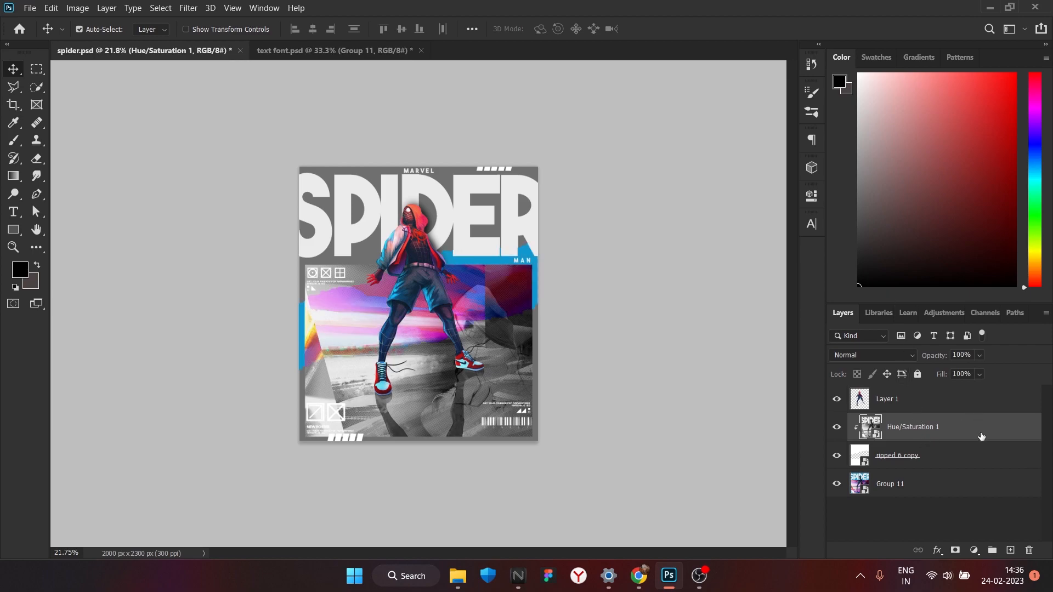
Duplicate the ripped 6 copy layer beneath the clipped grayscale artwork and select the lower of the two.
left_click(971, 464)
key("ctrl+j")
left_click_drag(935, 491, 962, 489)
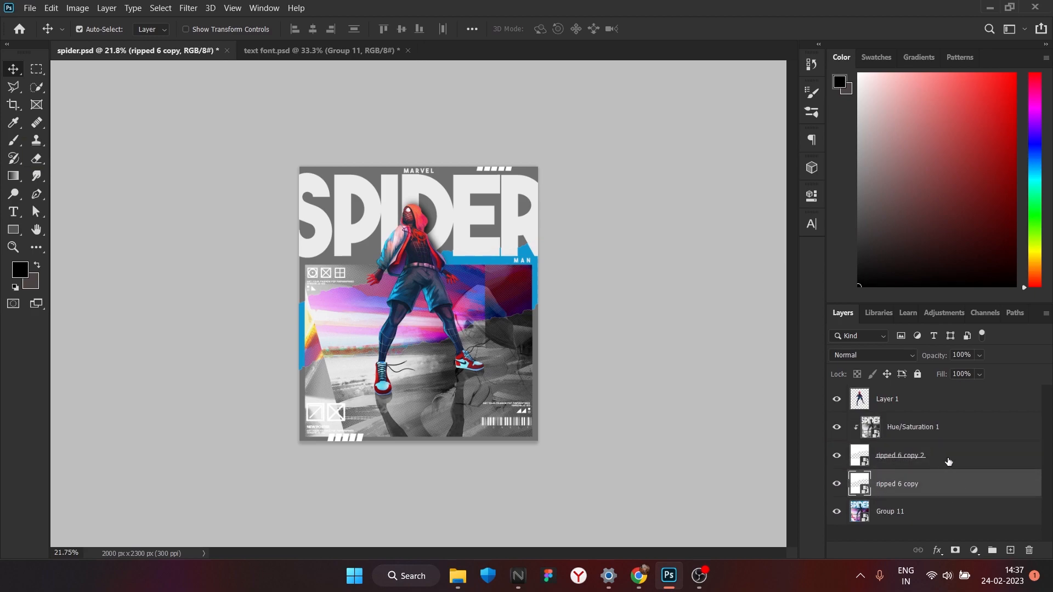
Try scaling ripped 6 copy to 88.19% with a drop shadow, and undo both changes.
key("ctrl+t")
left_click_drag(632, 531, 608, 502)
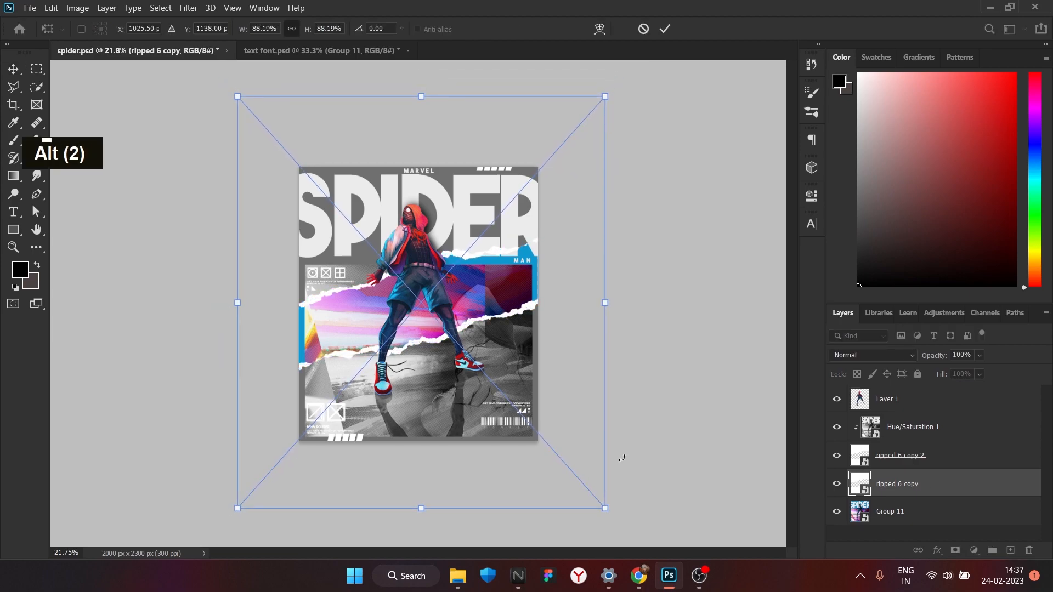
left_click(667, 29)
left_click(937, 550)
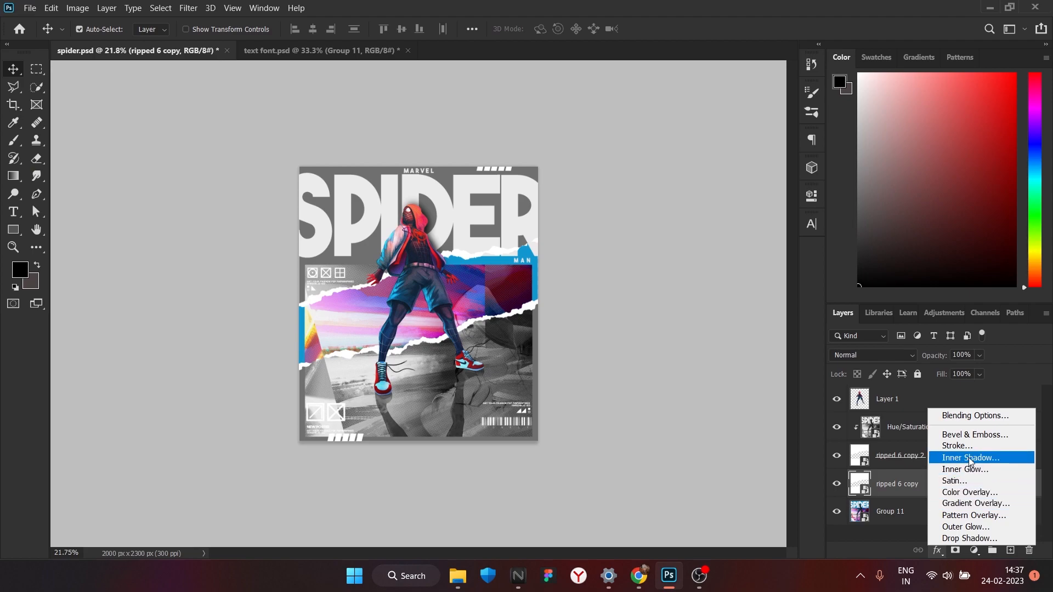
left_click(876, 477)
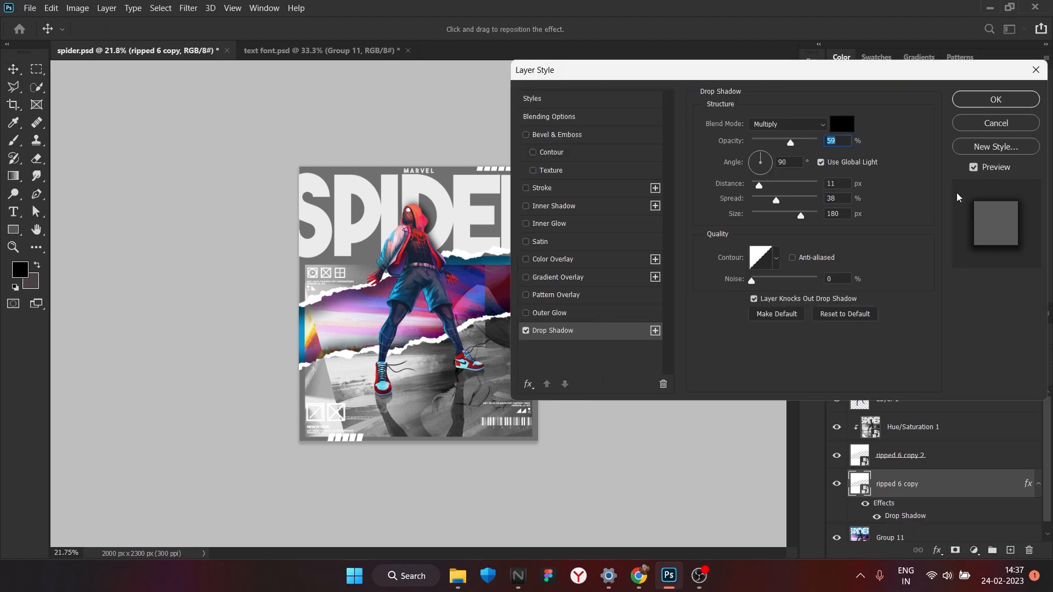
key("Return")
key("ctrl+z")
Give ripped 6 copy 2 a Multiply drop shadow at 59% opacity, 90° angle, 11 px distance, 38% spread and 180 px size.
left_click(900, 455)
left_click(937, 550)
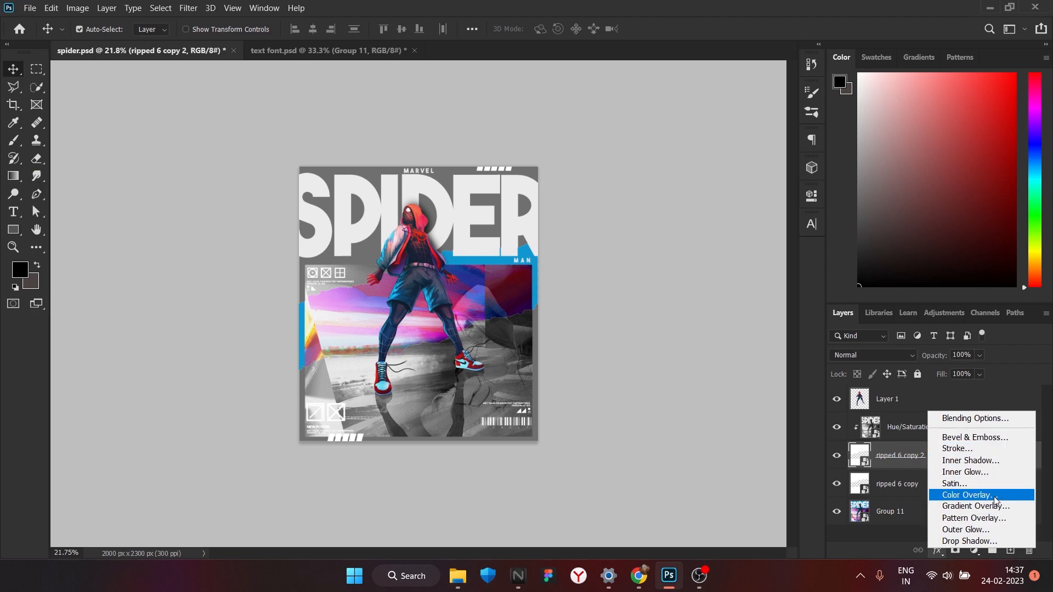
left_click(991, 542)
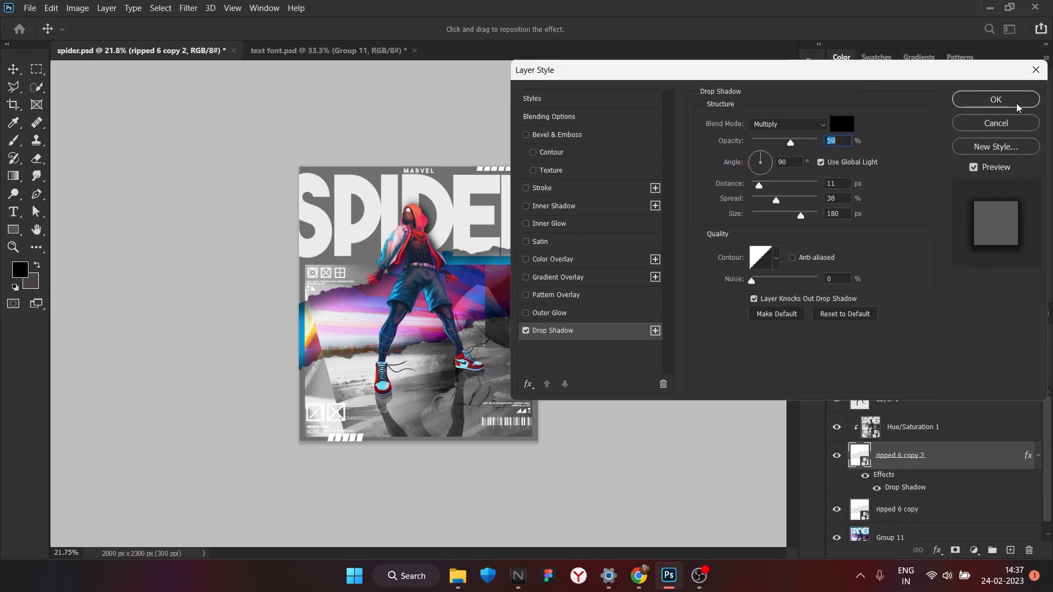
left_click(1016, 105)
Duplicate the shadowed ripped 6 copy 2 layer, undoing the accidental shift of the grayscale artwork.
key("ctrl")
scroll(427, 373, "up", 2)
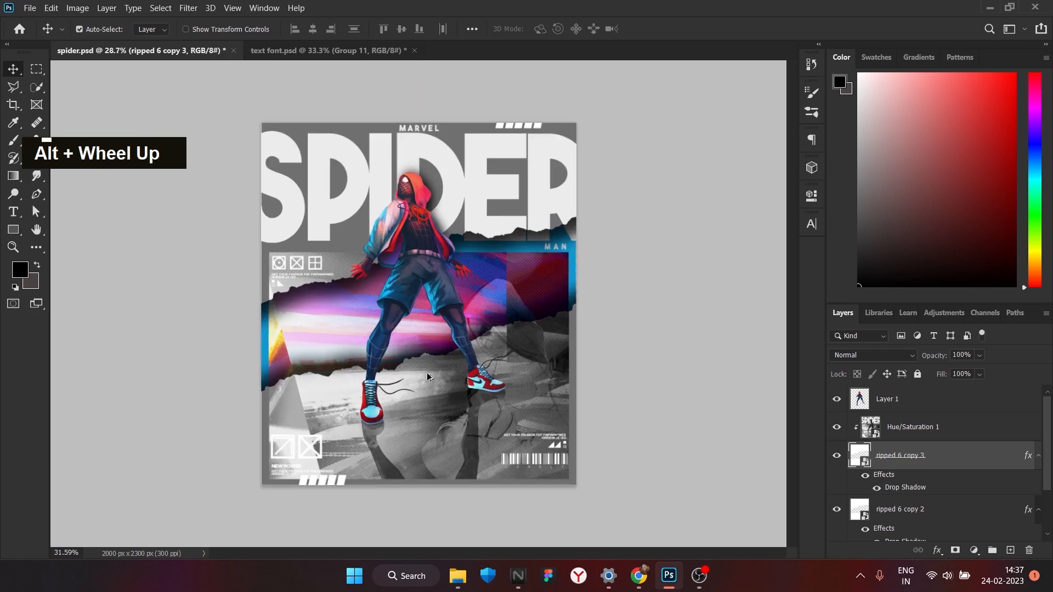
scroll(427, 373, "down", 1)
mouse_move(479, 415)
left_mouse_down()
mouse_move(479, 428)
mouse_move(477, 334)
mouse_move(468, 415)
left_mouse_up()
key("ctrl+z")
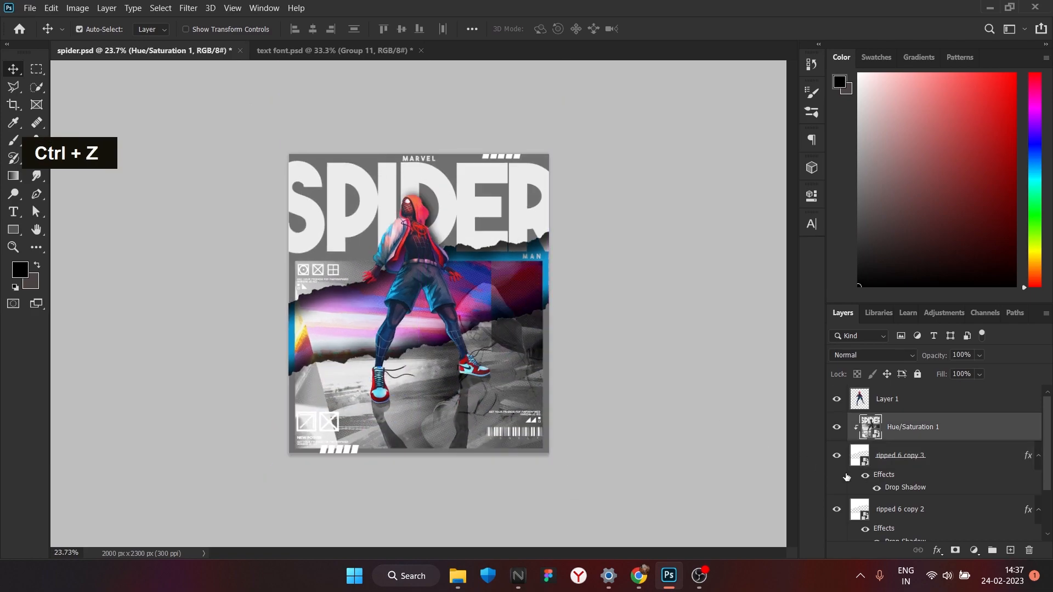
Scale the ripped 6 copy 3 layer to 132.47% to expose a white torn edge along the diagonal gap.
left_click(927, 455)
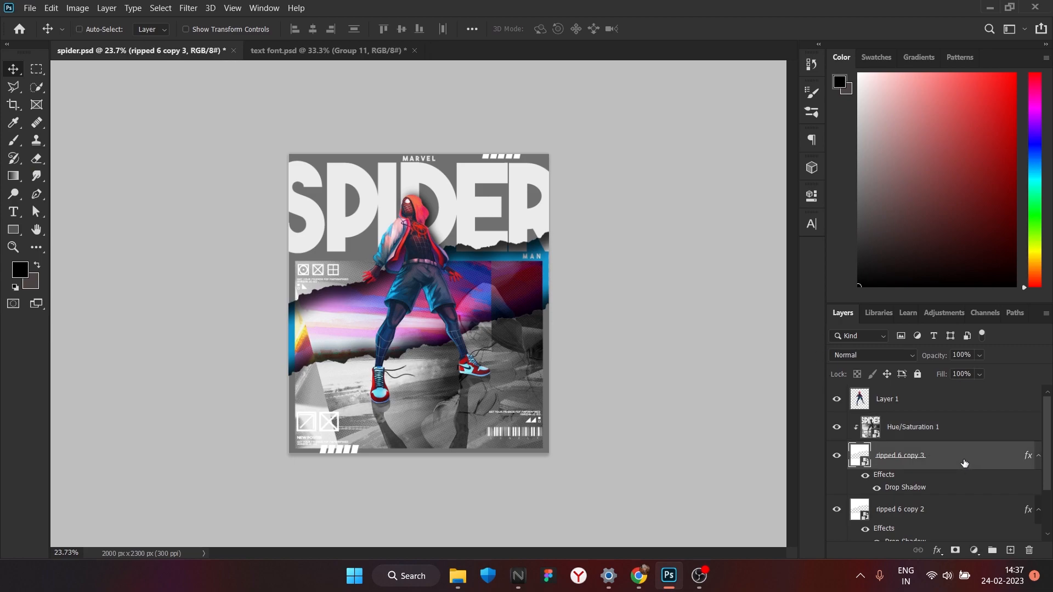
key("ctrl+t")
left_click_drag(651, 302, 797, 302)
left_click_drag(684, 305, 622, 299)
left_click(660, 71)
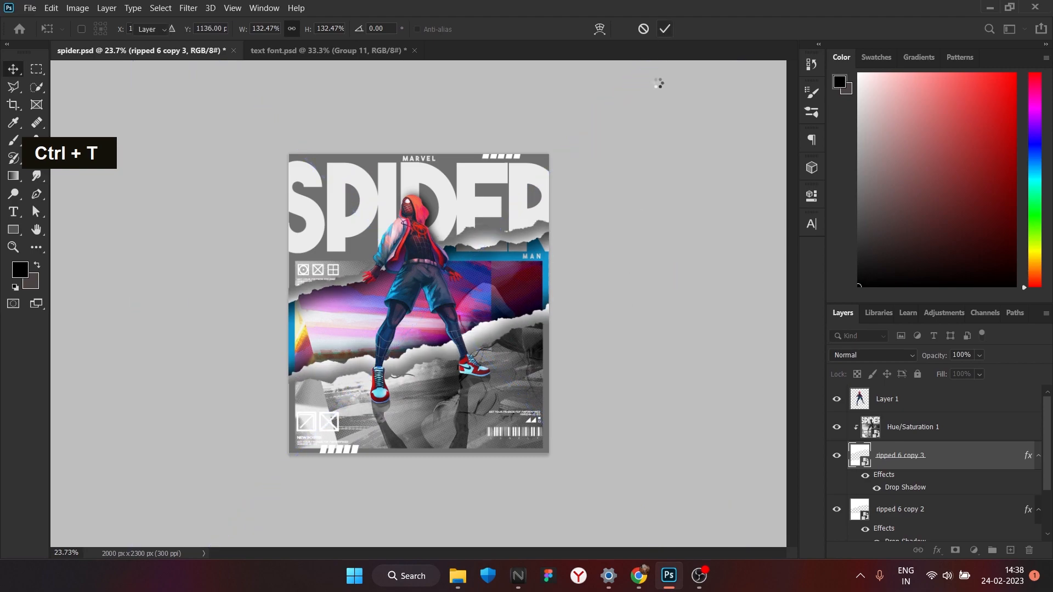
Convert all poster layers into a single smart object.
scroll(280, 255, "down", 1)
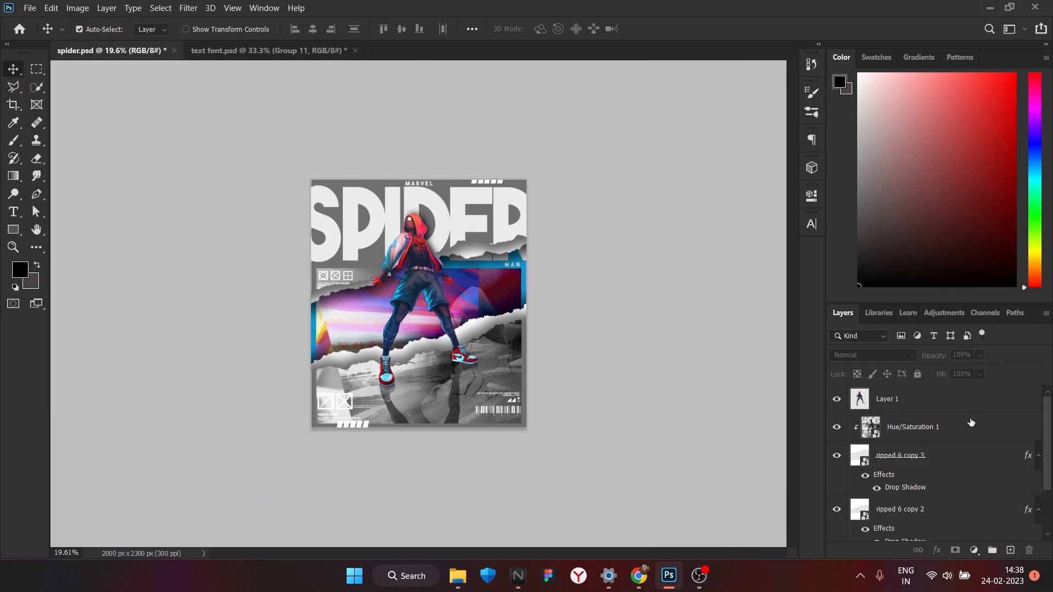
scroll(944, 466, "down", 2)
left_click(921, 396, "shift")
right_click(953, 529)
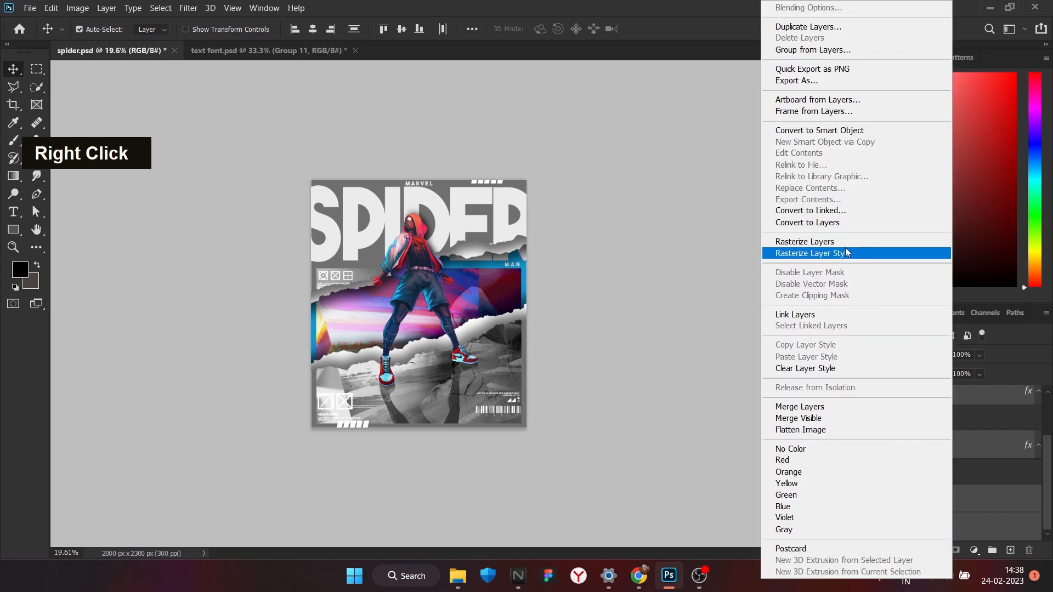
left_click(802, 231)
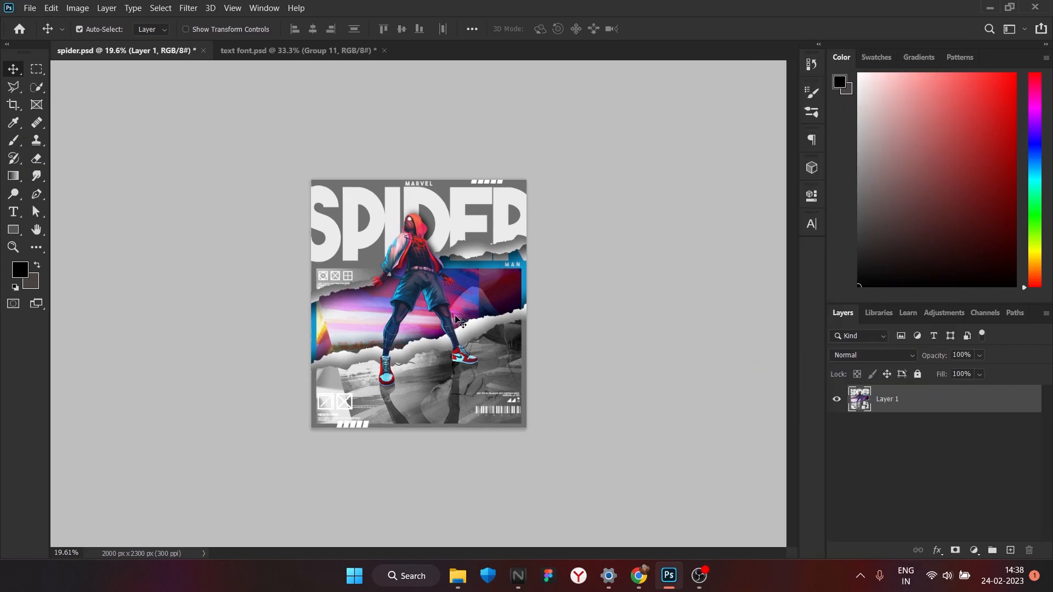
scroll(376, 292, "up", 3, "alt")
scroll(377, 297, "down", 1, "alt")
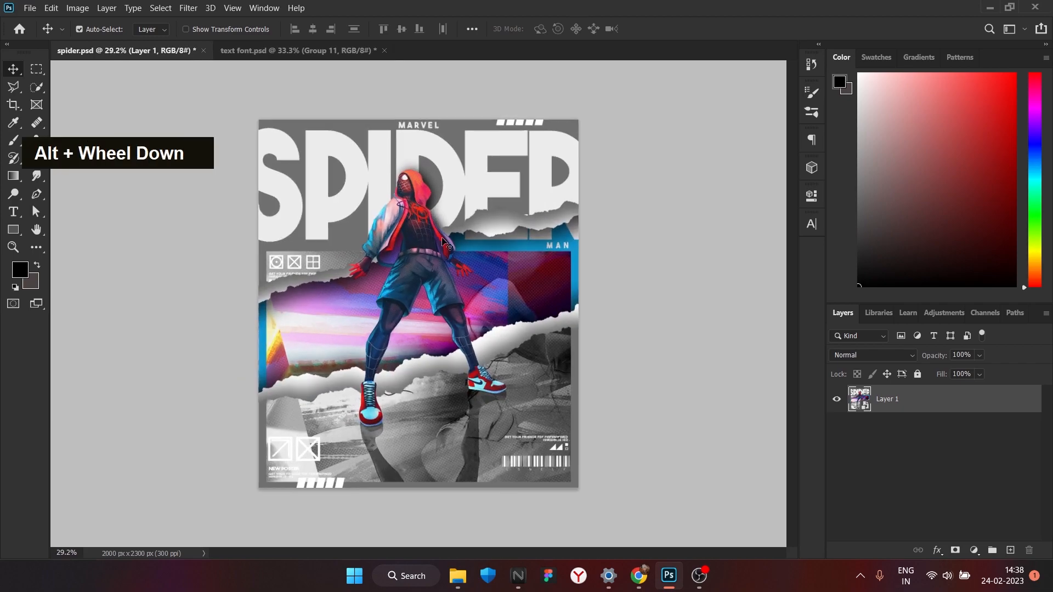
left_click(212, 254)
left_click(695, 575)
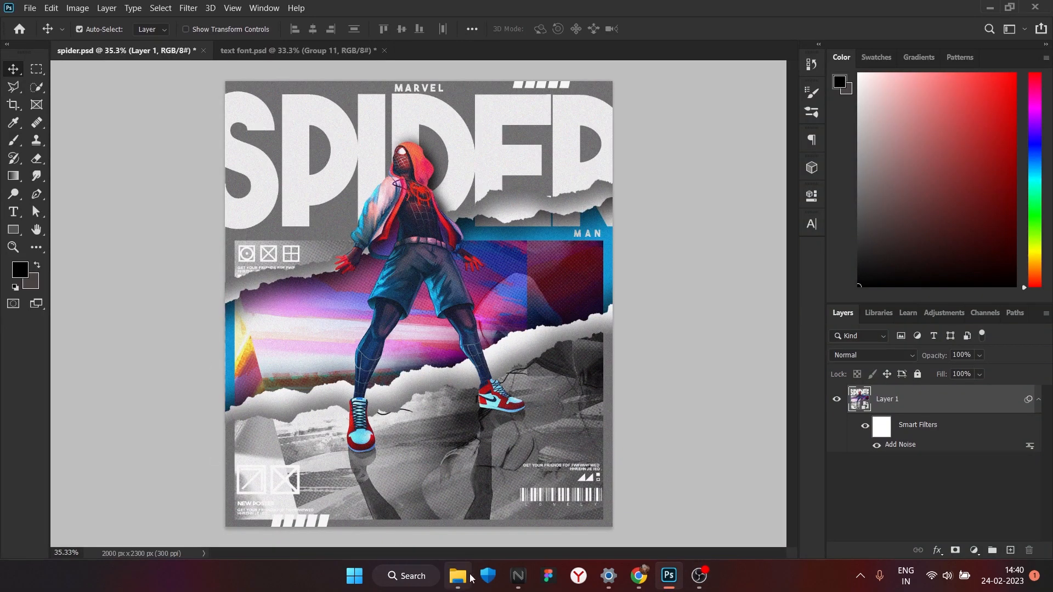
Switch to File Explorer and open the dext 8 folder inside dextop on the Data (D:) drive.
left_click(458, 575)
left_click(54, 367)
double_click(225, 126)
double_click(615, 143)
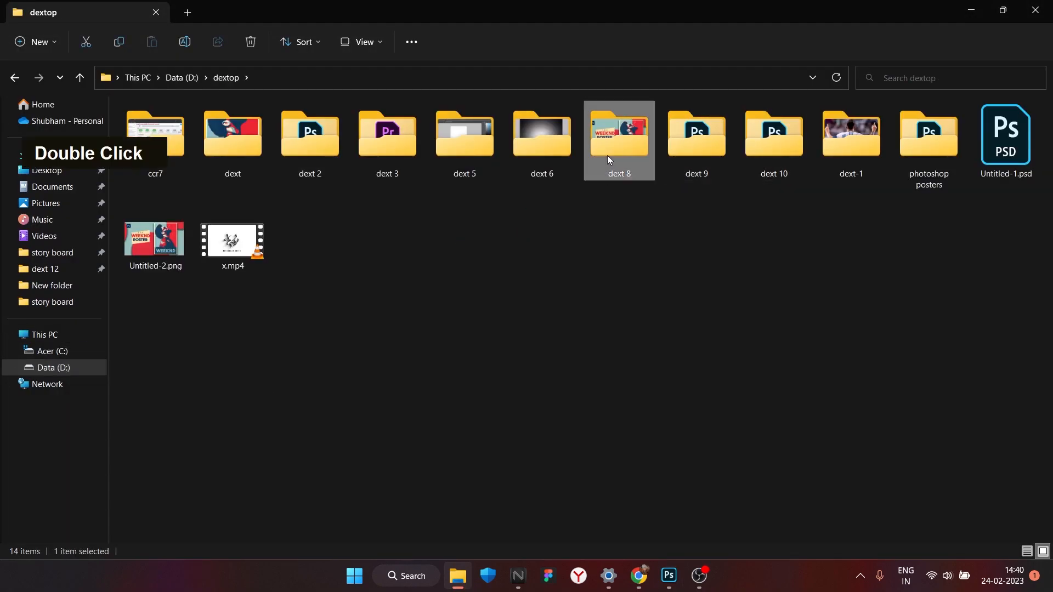
Place the brown creased paper image from the texture folder inside kits into the Photoshop poster document.
scroll(607, 156, "down", 1)
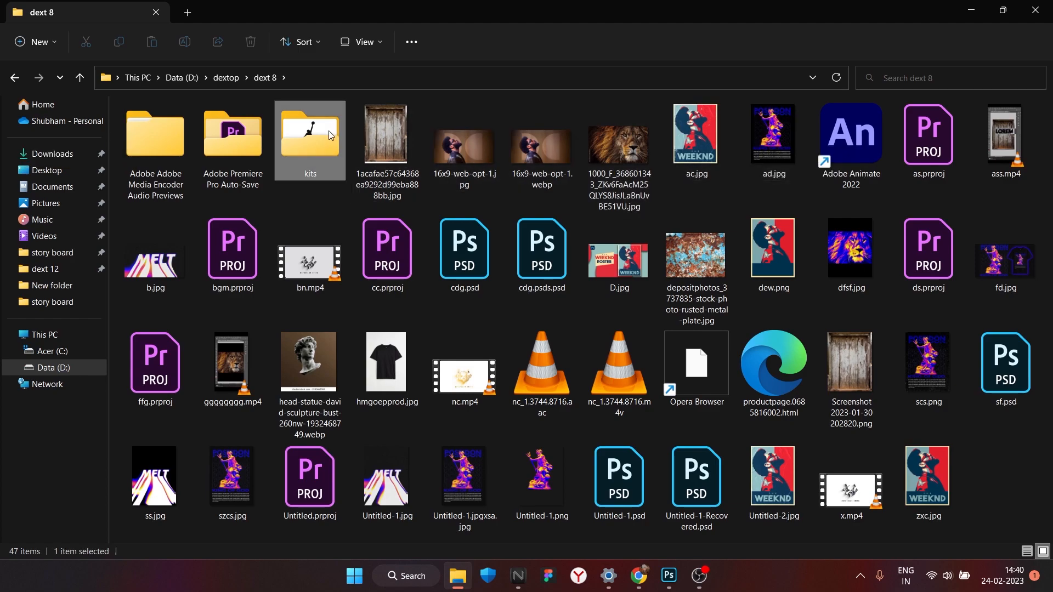
double_click(309, 134)
double_click(309, 134)
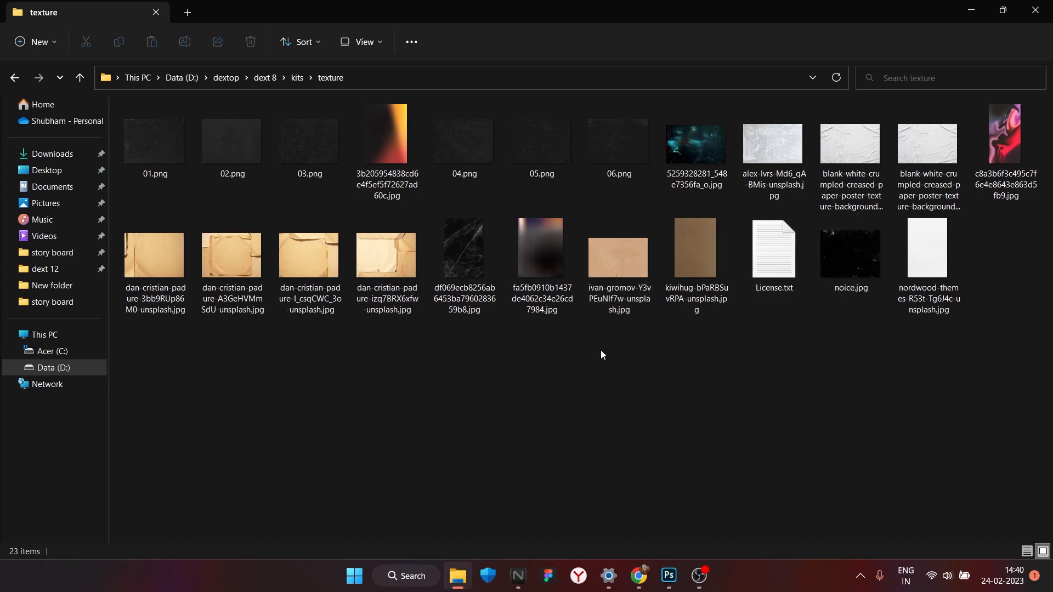
left_click(609, 246)
left_click(667, 575)
left_click_drag(419, 347, 419, 346)
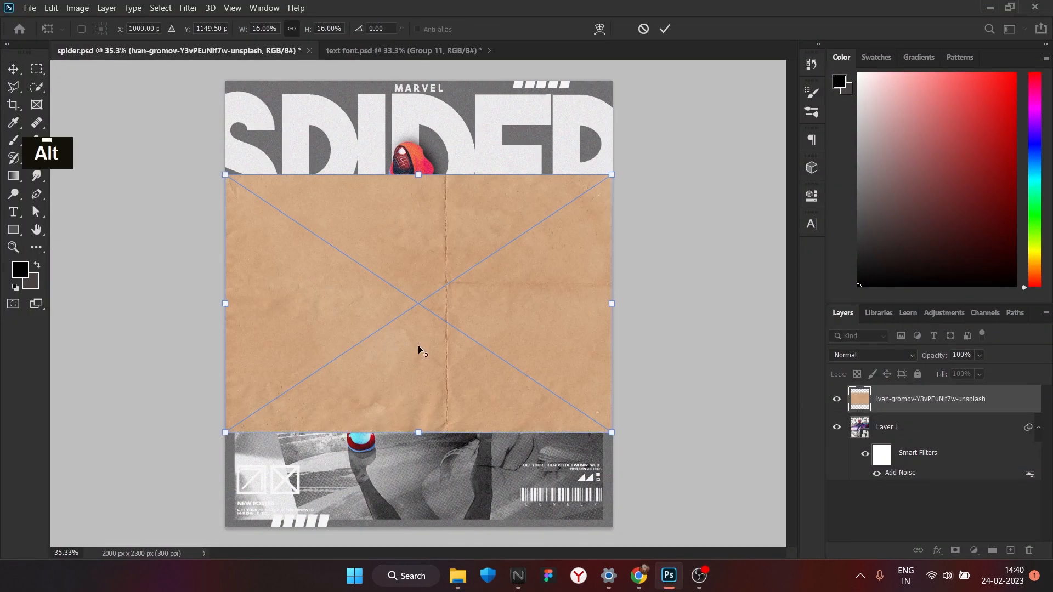
Rotate the paper texture half a turn and stretch it to cover the whole poster.
scroll(418, 347, "down", 3)
left_click_drag(589, 325, 307, 298)
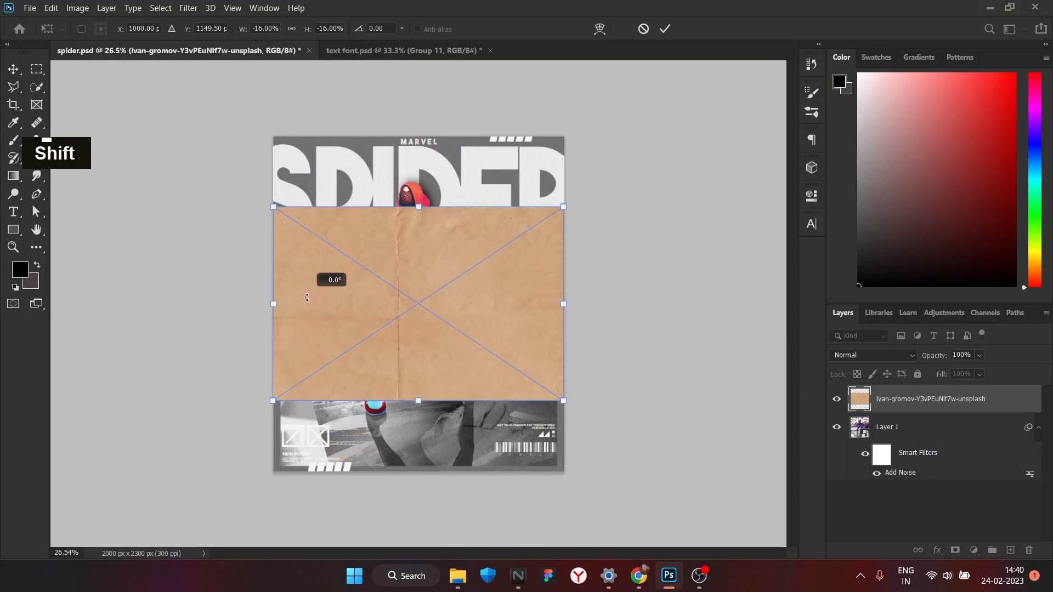
left_click_drag(425, 204, 426, 134)
left_click_drag(663, 301, 557, 302)
left_click_drag(396, 274, 469, 240)
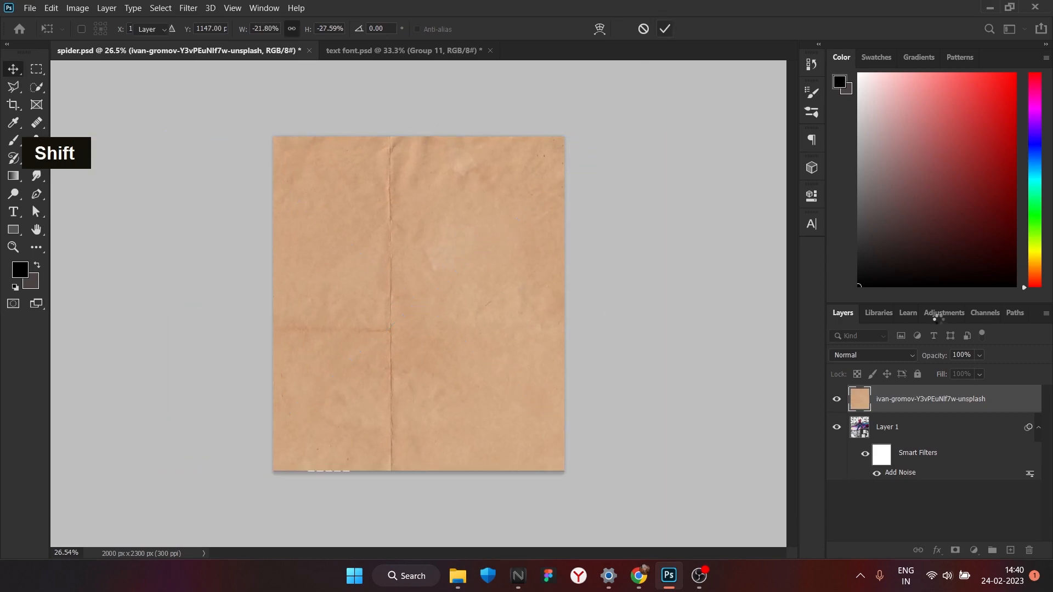
left_click(665, 28)
Add a Hue/Saturation adjustment above the paper texture with saturation at -100.
left_click(974, 550)
left_click(965, 481)
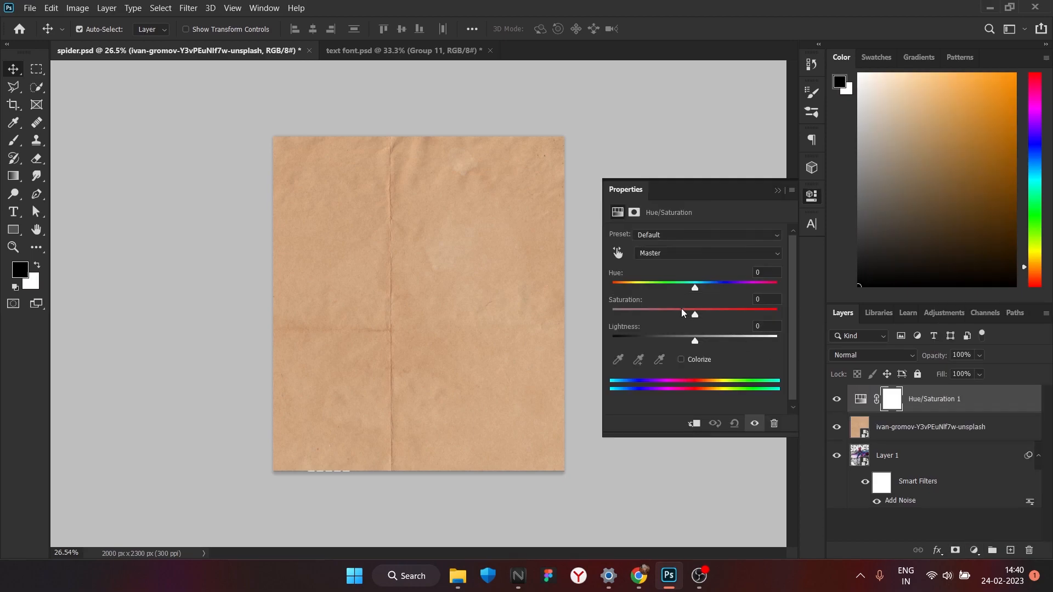
left_click_drag(695, 314, 611, 315)
Add an Exposure adjustment above the texture with exposure +1.44, offset -0.1667 and gamma correction about 1.53.
left_click(974, 550)
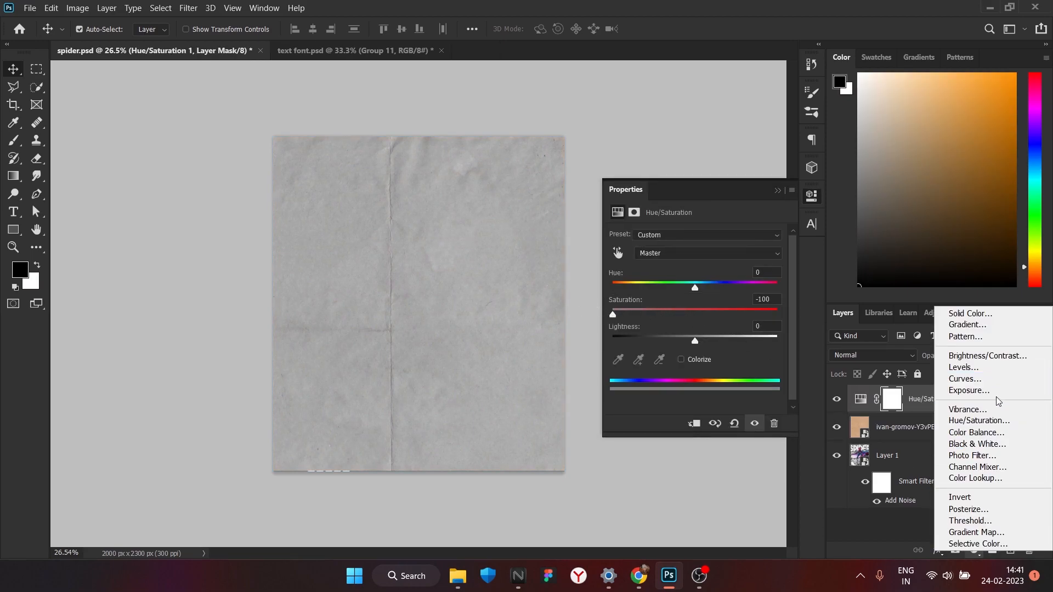
left_click(995, 393)
left_click_drag(694, 291, 680, 291)
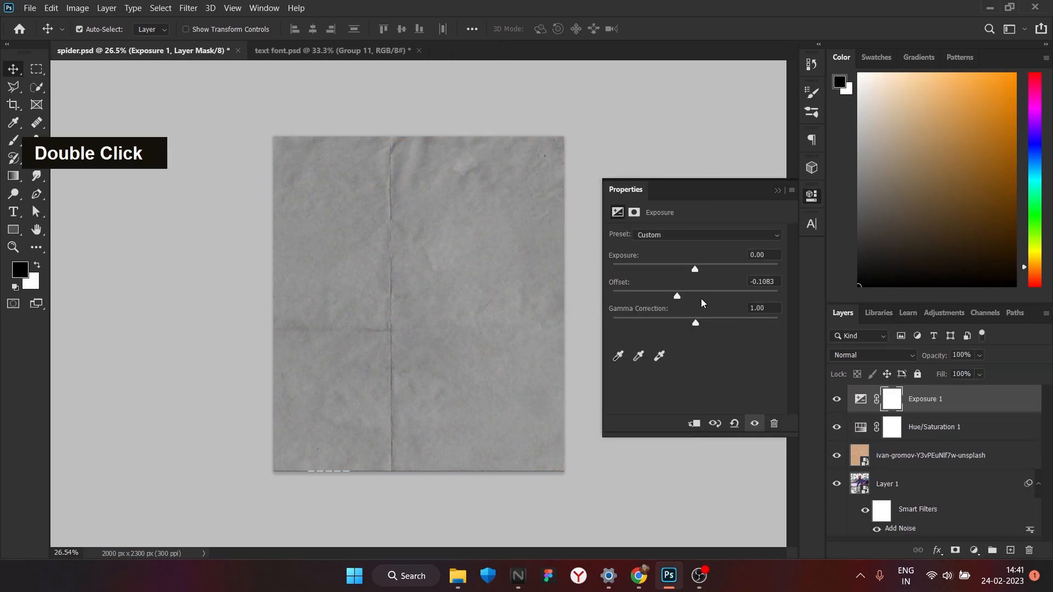
left_click_drag(695, 325, 677, 324)
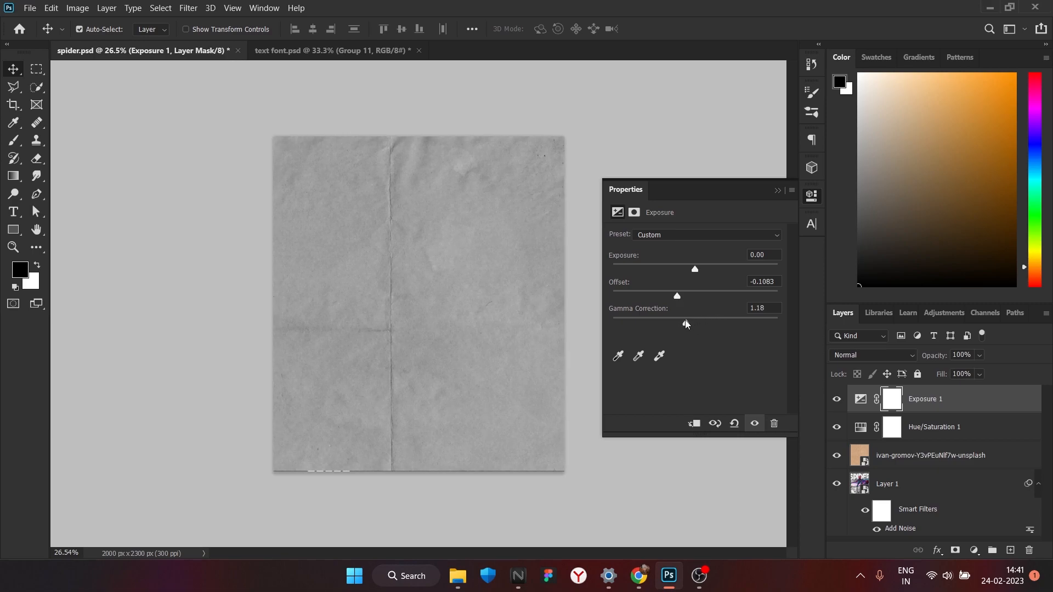
left_click_drag(695, 269, 714, 280)
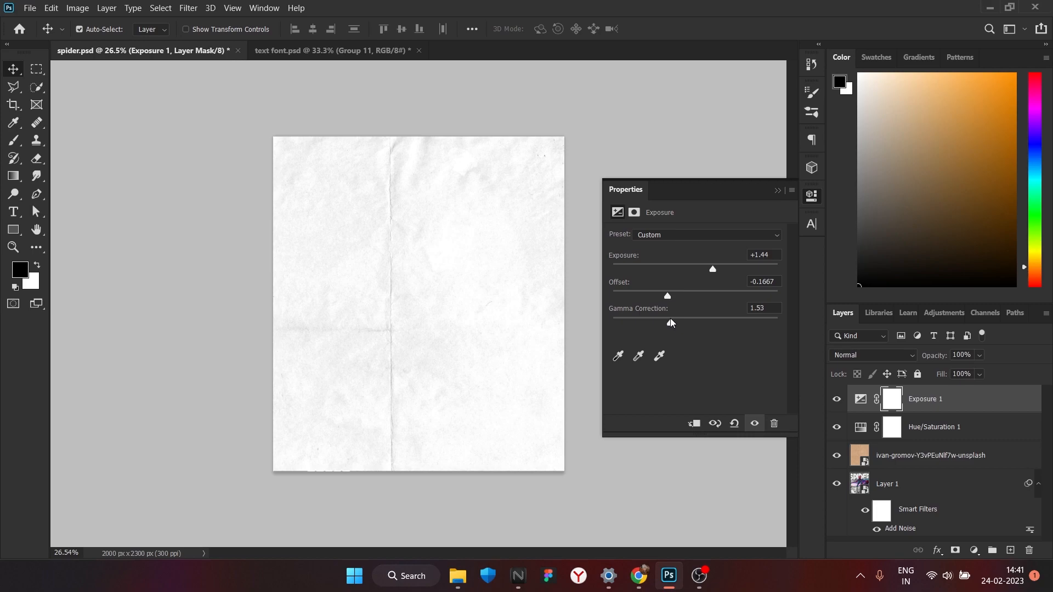
double_click(779, 188)
Convert the paper texture and its two adjustments into one smart object and blend it with Linear Burn.
left_click(932, 455, "shift")
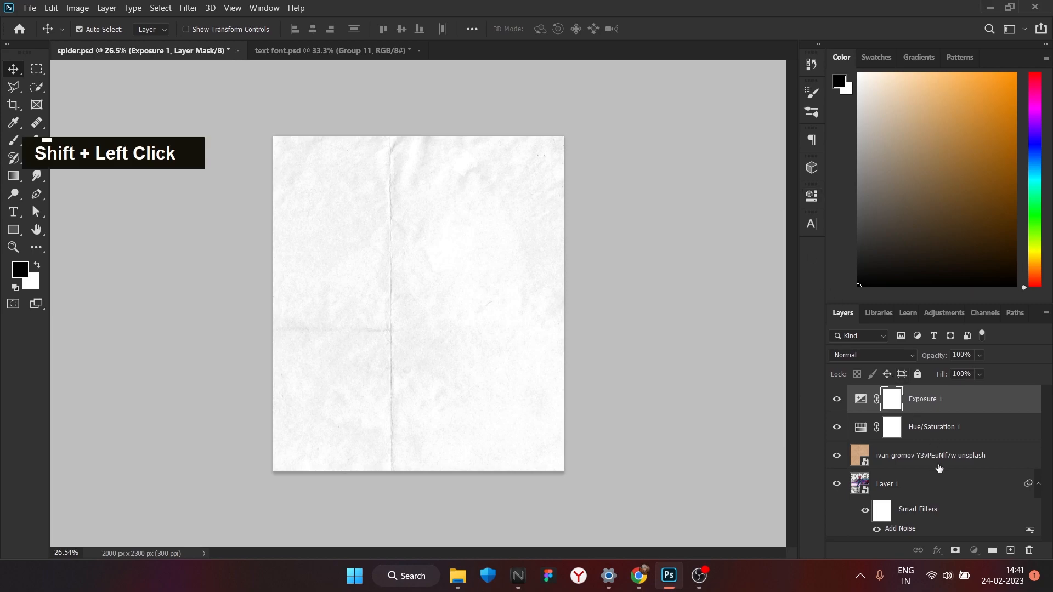
right_click(932, 456, "shift")
left_click(883, 133)
left_click(905, 355)
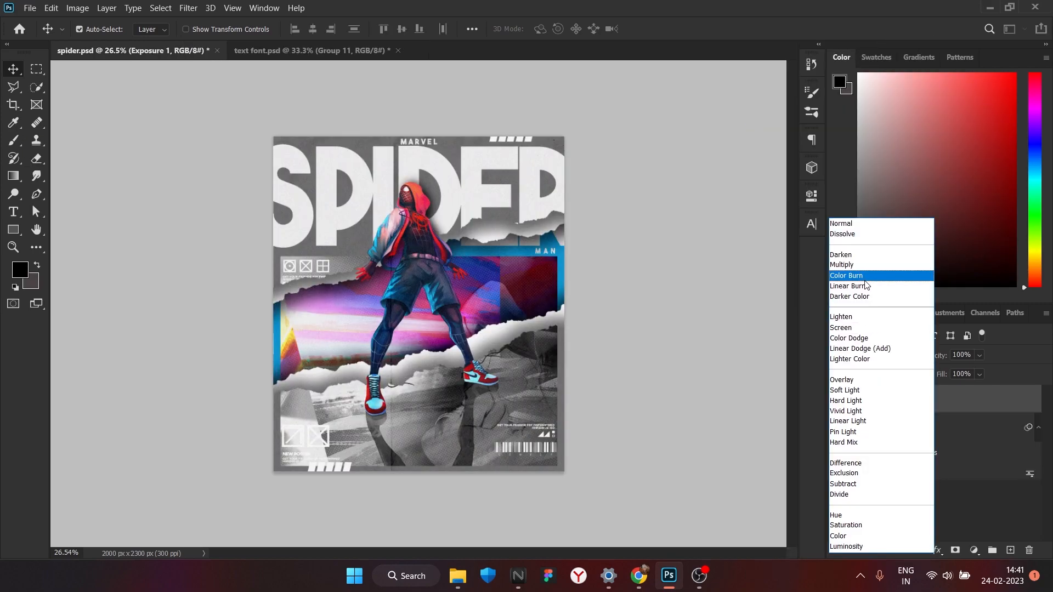
left_click(867, 285)
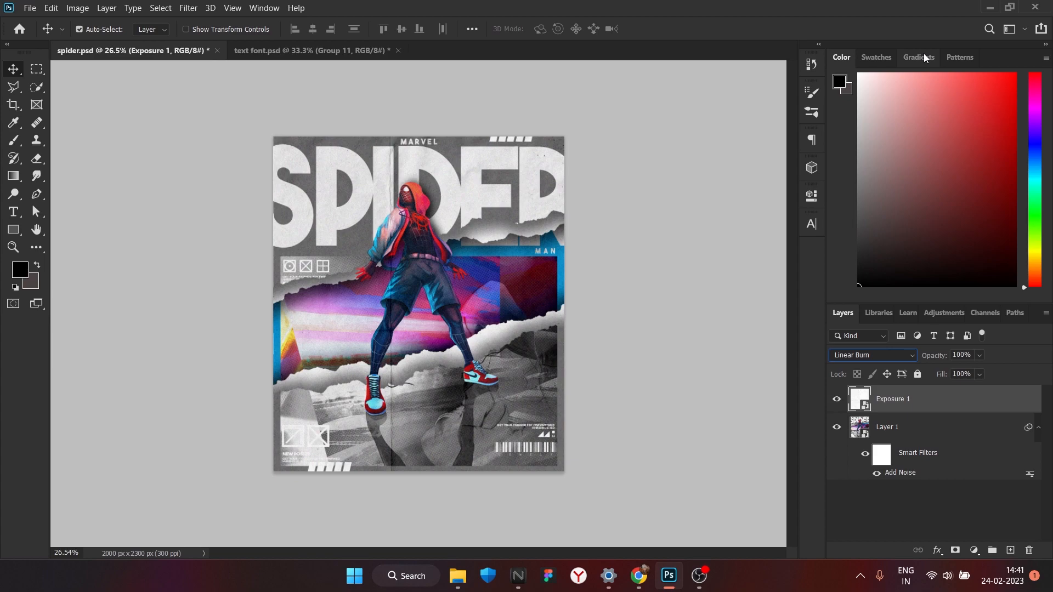
Preview alternative blend modes for the Exposure 1 paper texture layer over the poster.
left_click(686, 236)
scroll(201, 101, "up", 2)
scroll(619, 544, "down", 1)
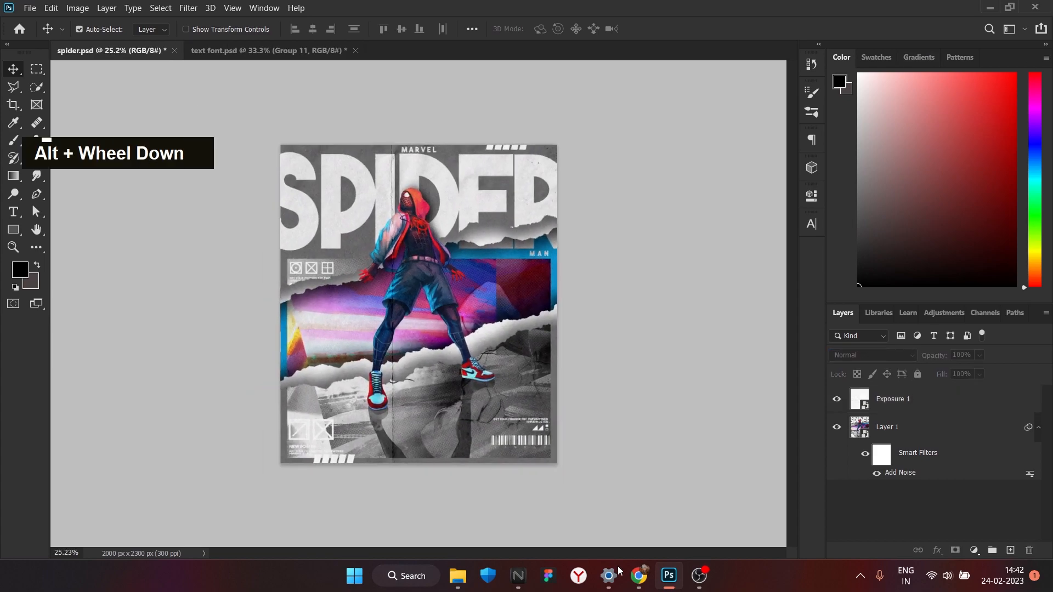
key("alt+period")
left_click(904, 356)
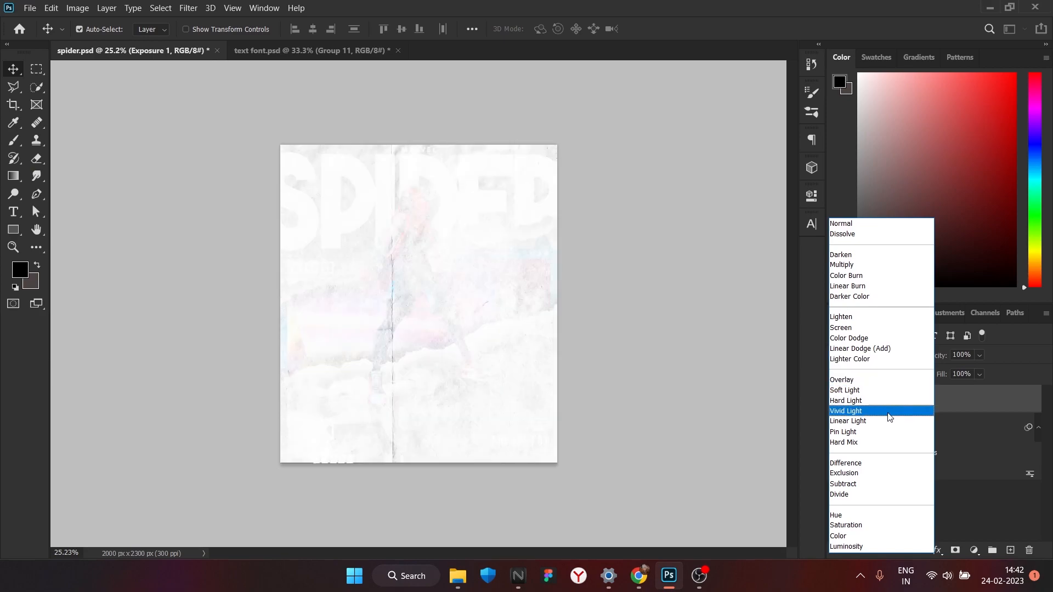